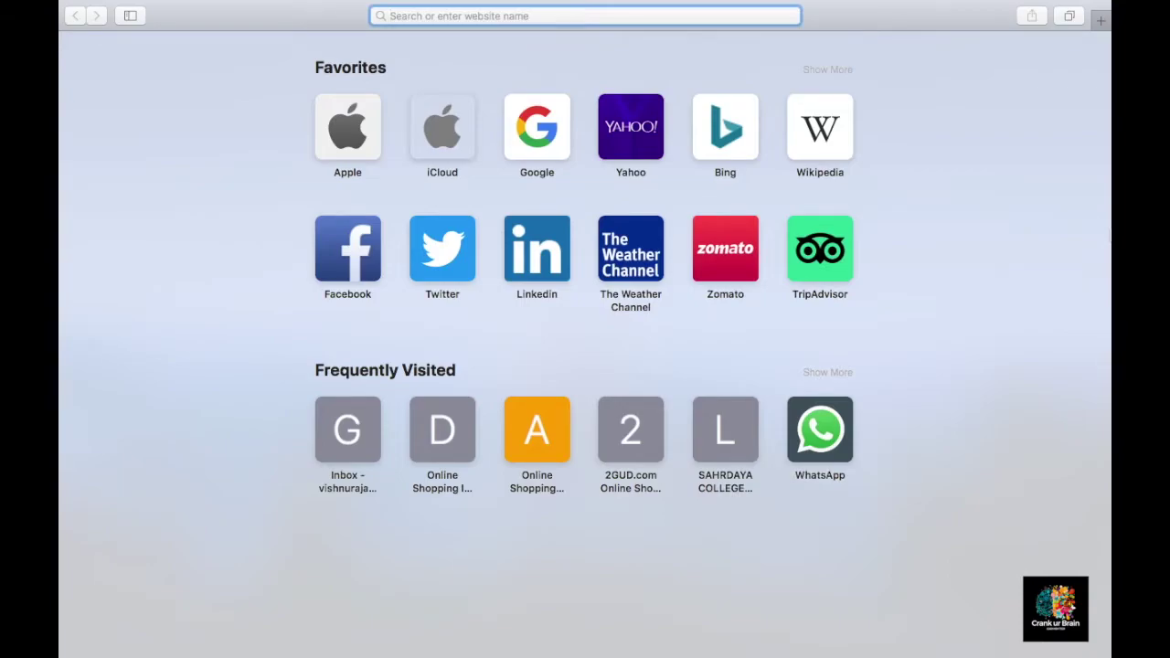
# Step: Search the web for "mit app inventor", open the official MIT App Inventor site and launch its app creation workspace
pyautogui.write('mit')
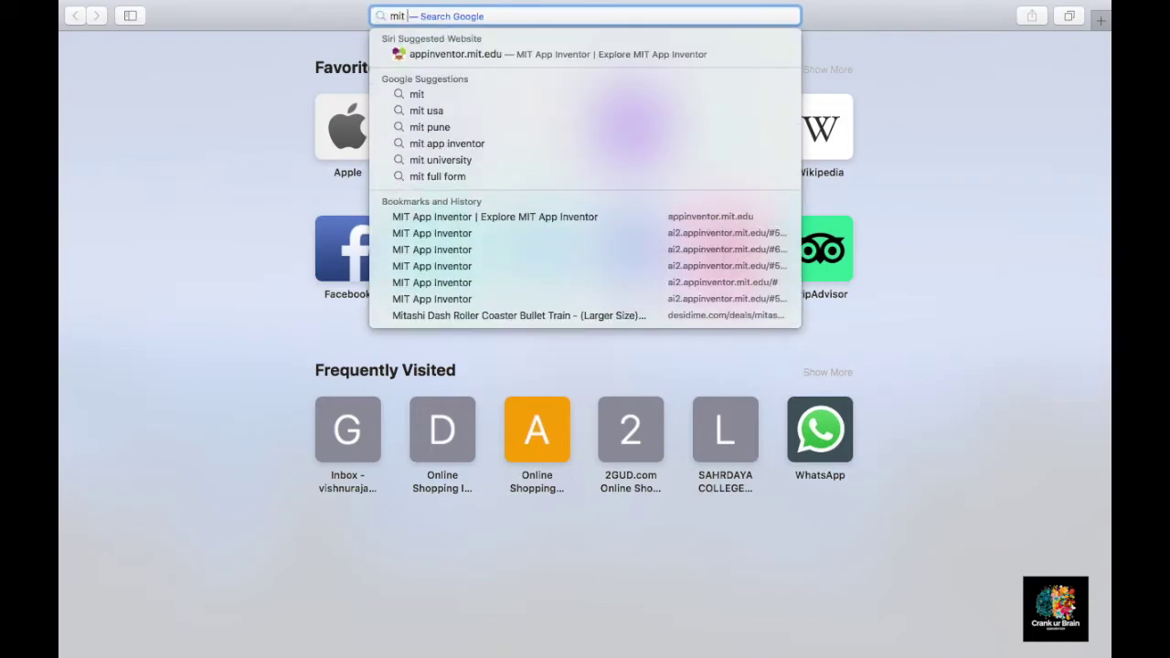
pyautogui.write(' app inventor')
pyautogui.press('Return')
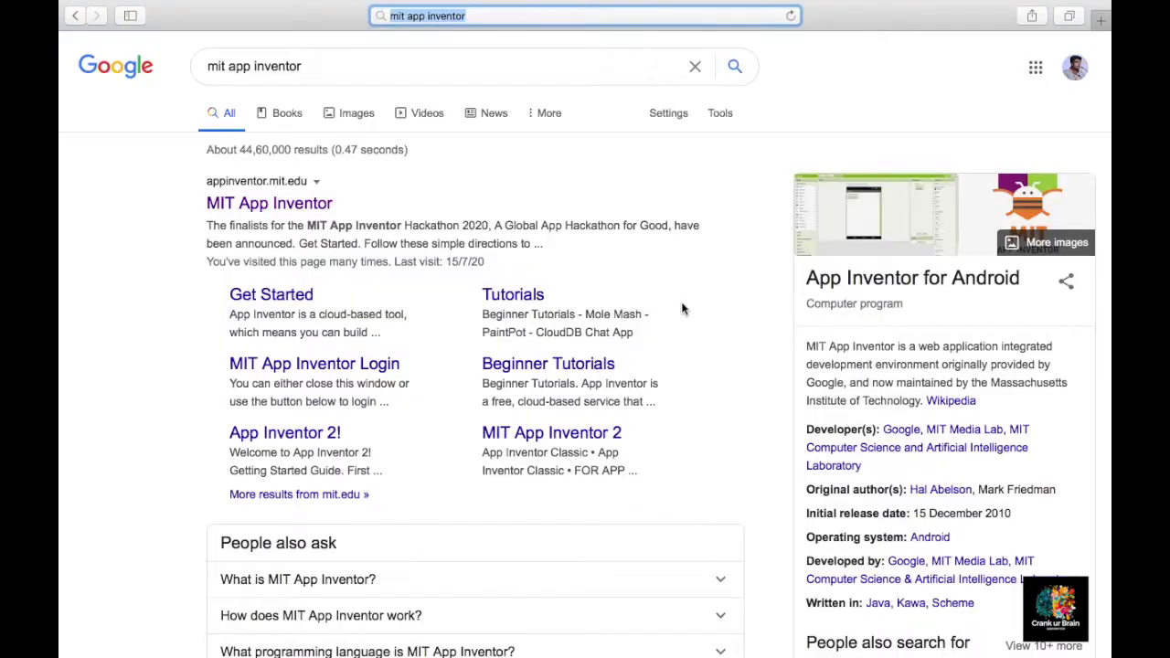
pyautogui.click(296, 209)
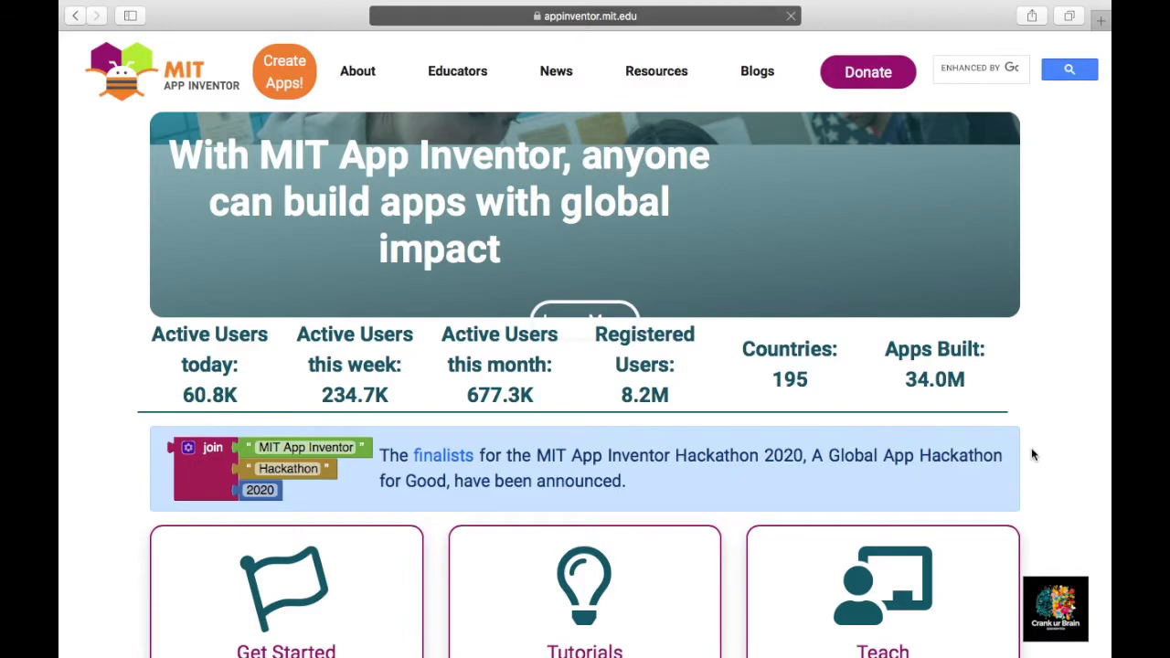
pyautogui.click(298, 87)
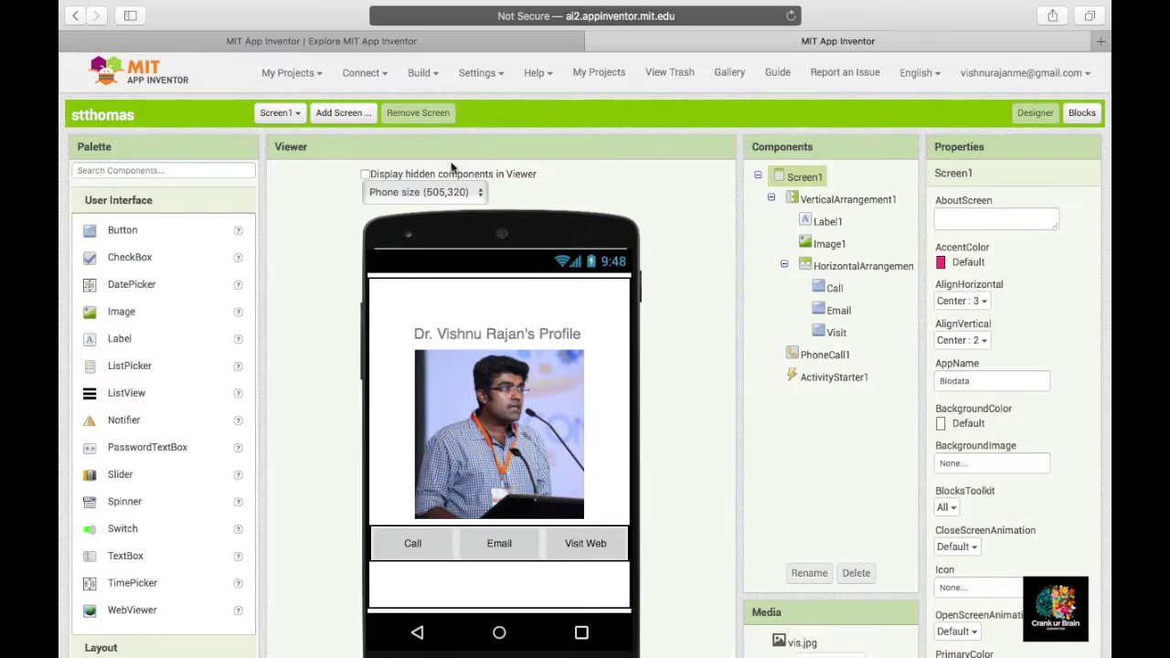
# Step: Start a new App Inventor project named Biodata
pyautogui.click(314, 87)
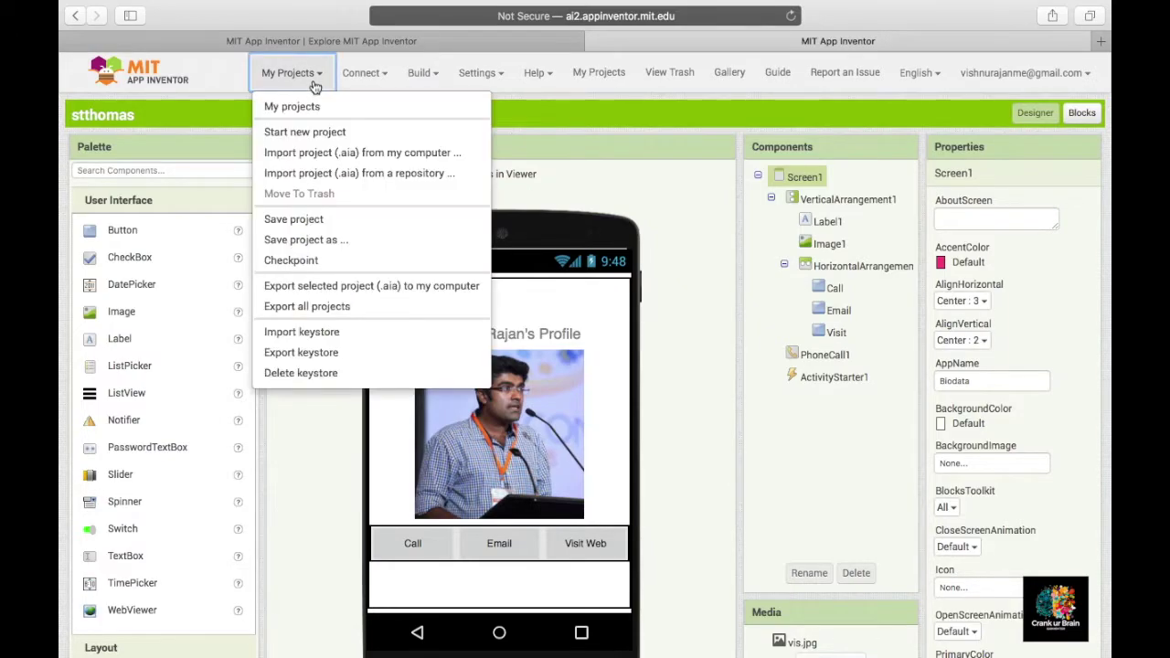
pyautogui.click(331, 134)
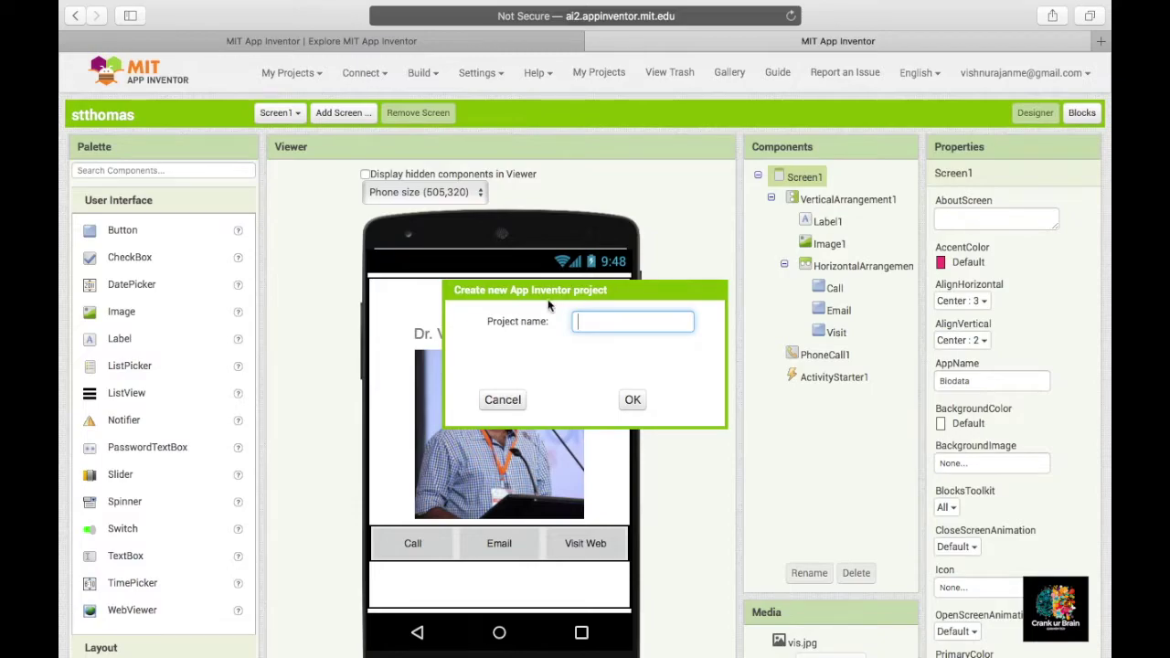
pyautogui.moveTo(545, 289); pyautogui.dragTo(790, 204)
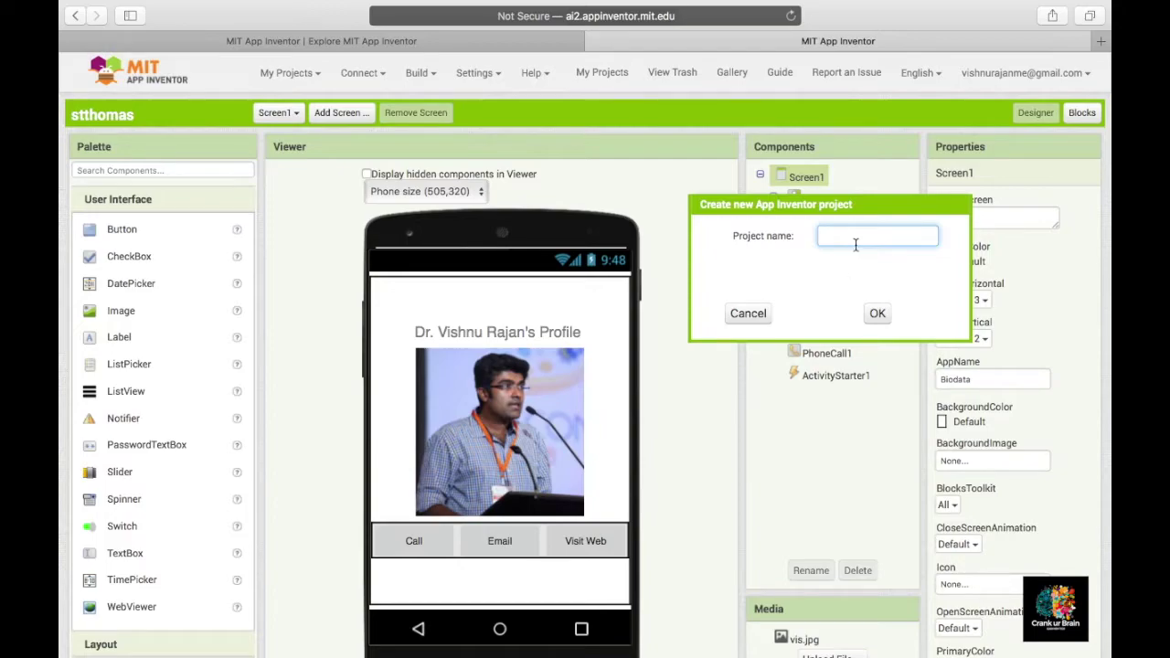
pyautogui.write('biodata')
pyautogui.click(877, 313)
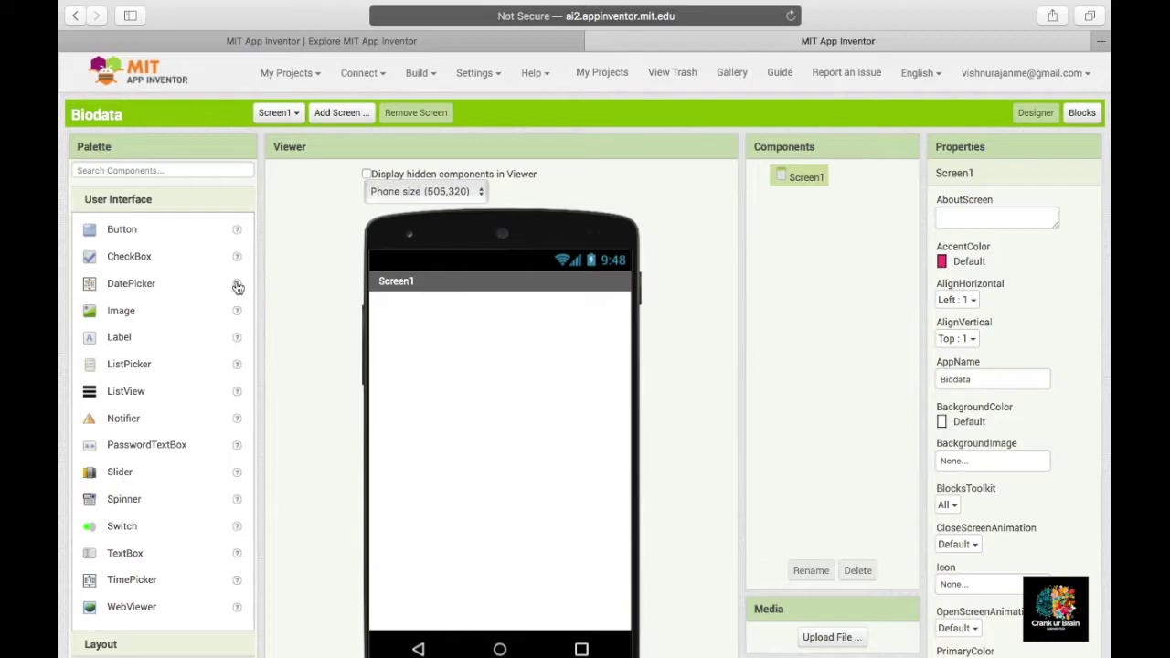
# Step: Place a Button on Screen1 as a trial and delete it again
pyautogui.moveTo(126, 232); pyautogui.dragTo(475, 347)
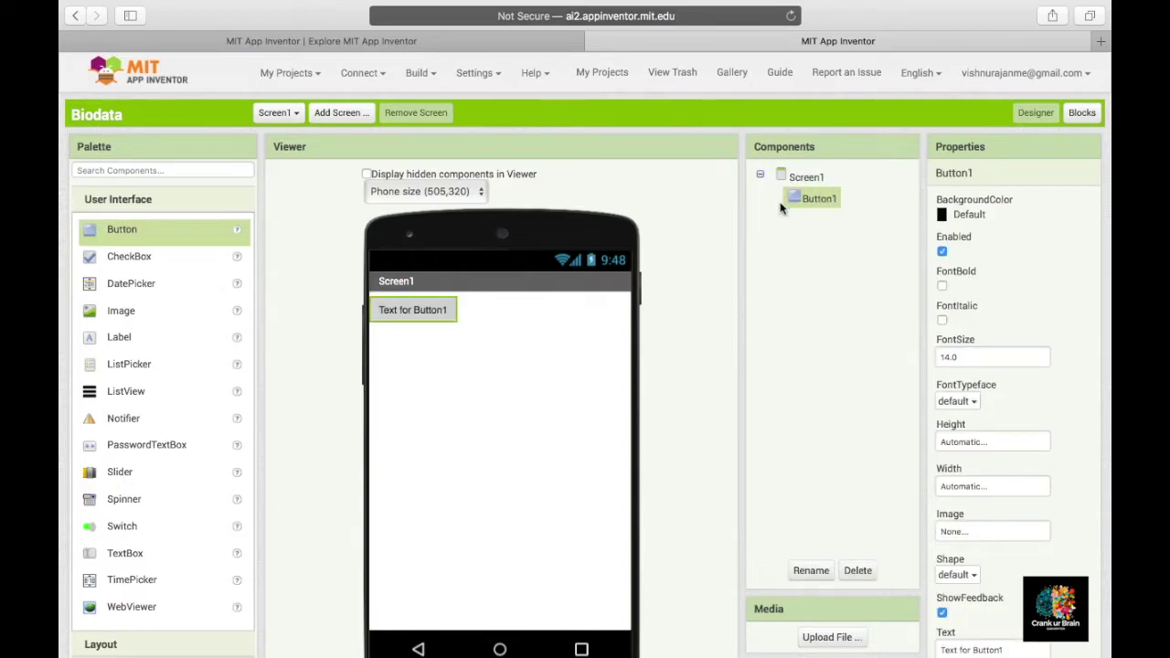
pyautogui.click(859, 571)
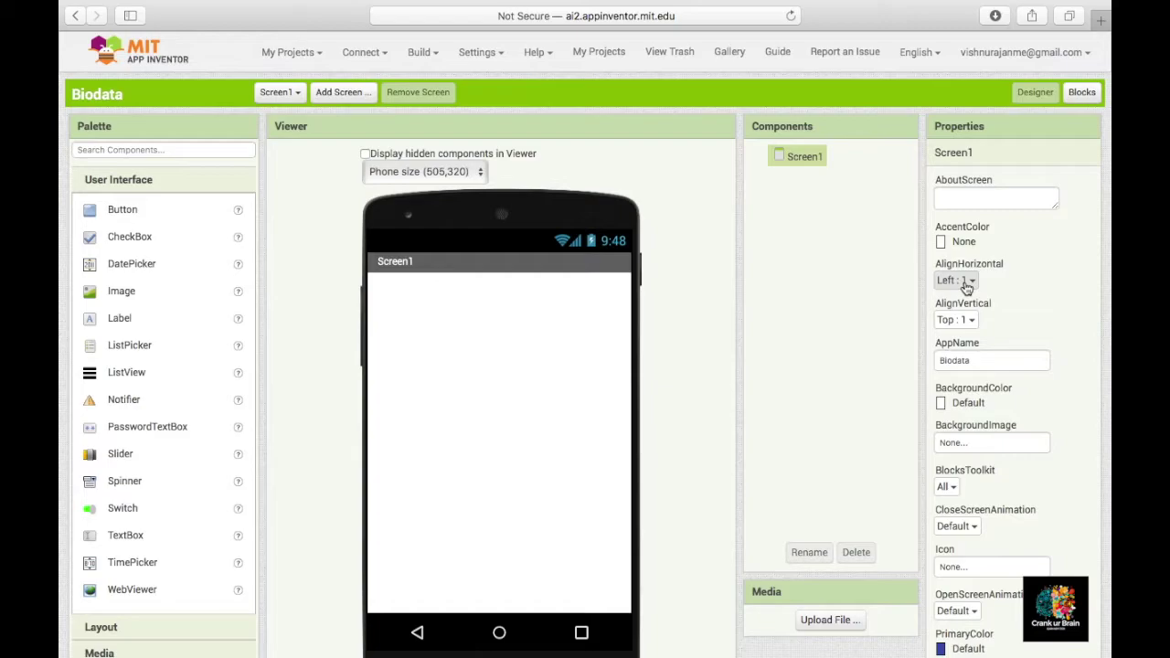
# Step: Set Screen1's horizontal alignment to Center : 3 and its vertical alignment to Center : 2
pyautogui.click(960, 280)
pyautogui.click(984, 334)
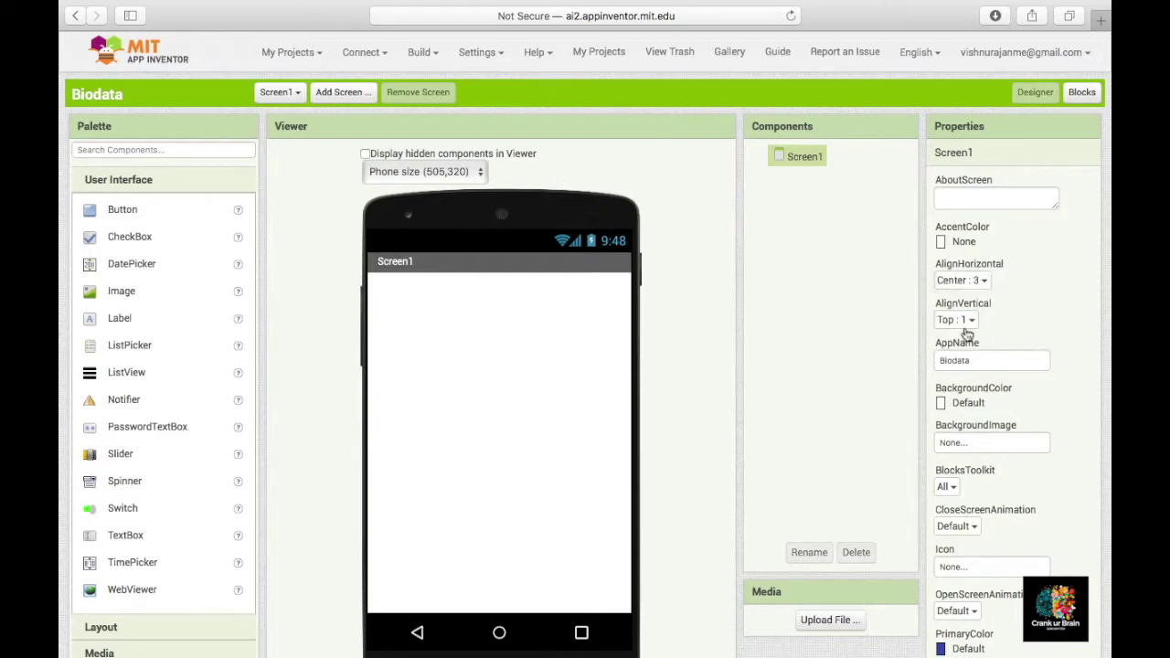
pyautogui.click(959, 319)
pyautogui.click(967, 367)
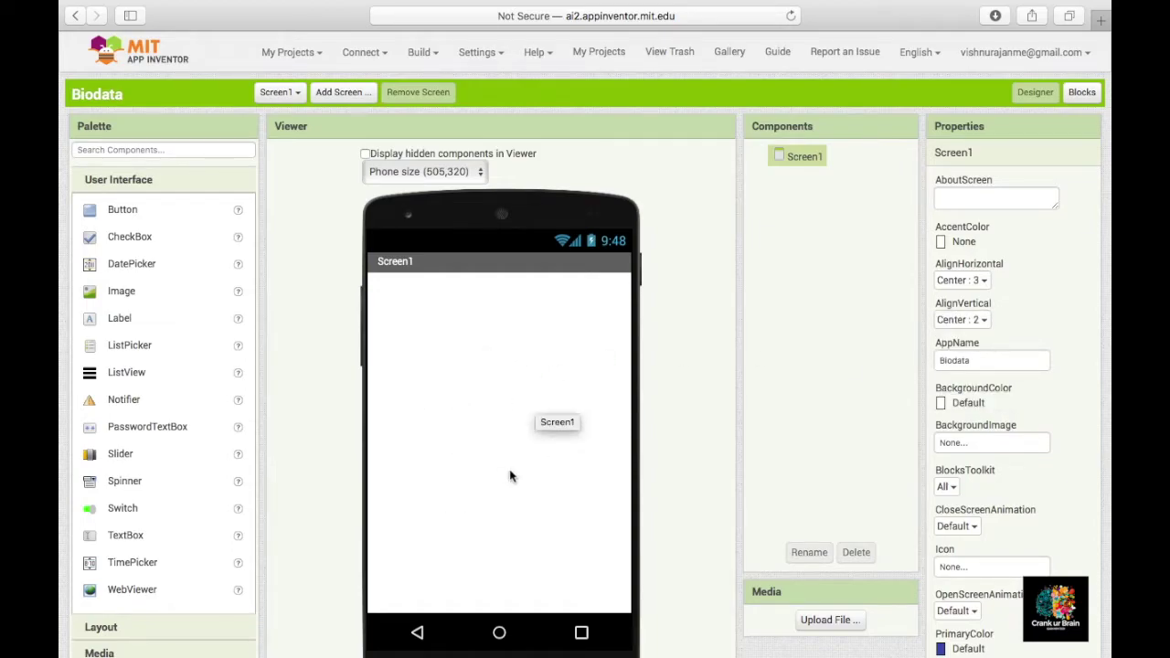
# Step: Try Black as Screen1's background color and restore it to Default
pyautogui.scroll(-2, 522, 446)
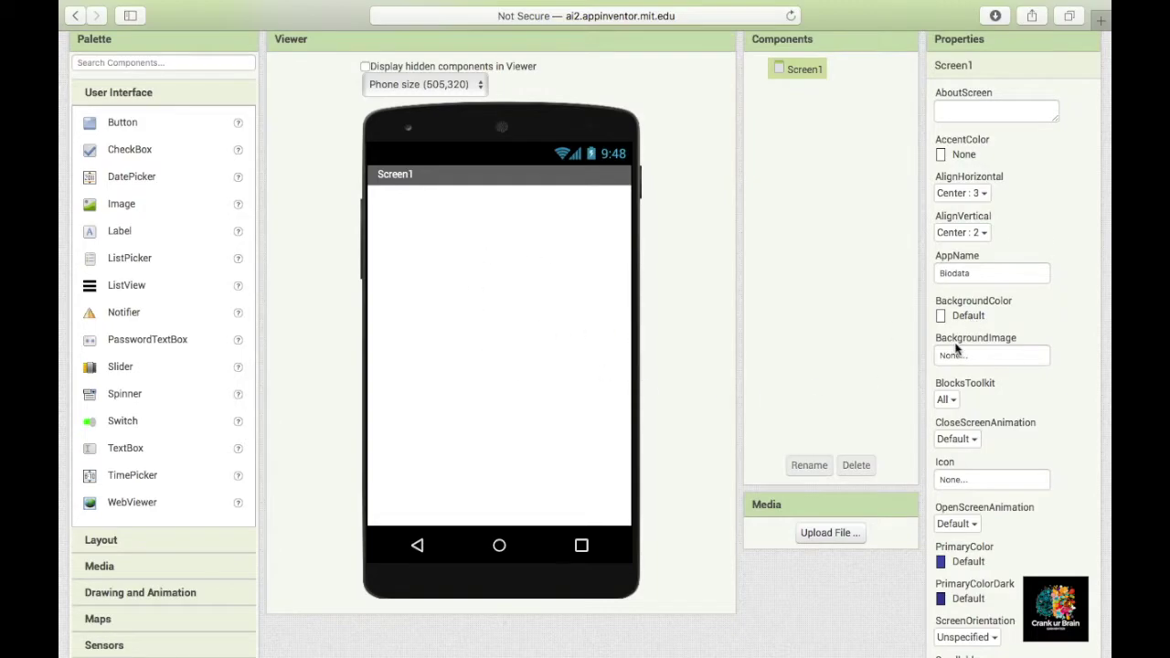
pyautogui.click(976, 320)
pyautogui.scroll(1, 991, 128)
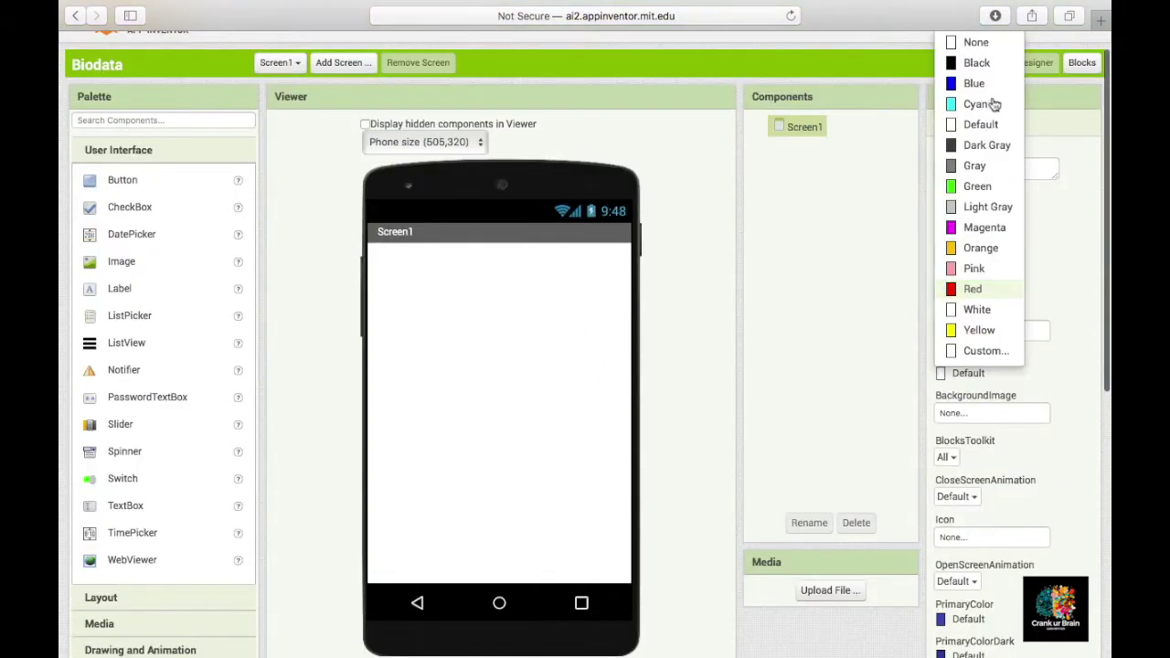
pyautogui.click(988, 62)
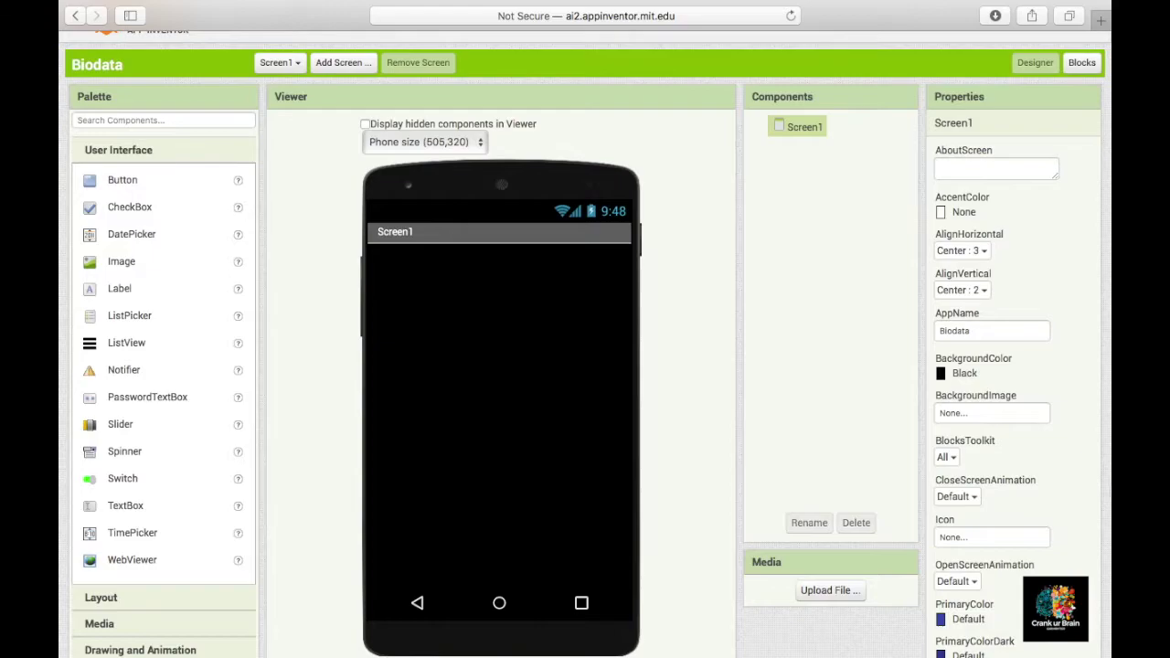
pyautogui.click(970, 380)
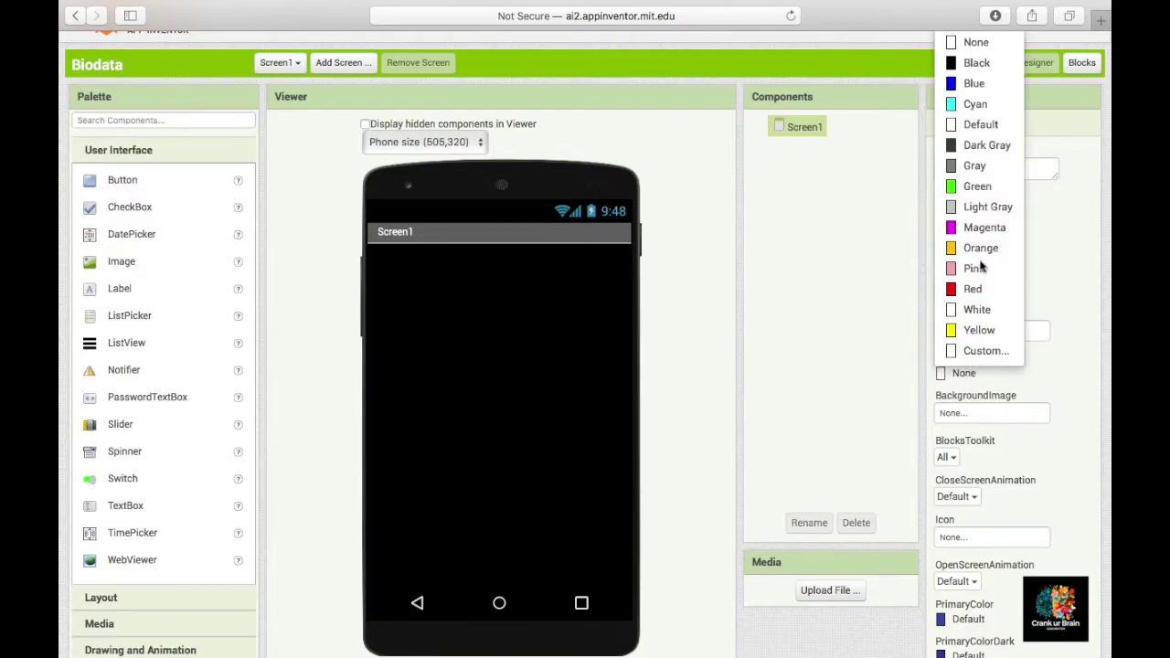
pyautogui.click(996, 128)
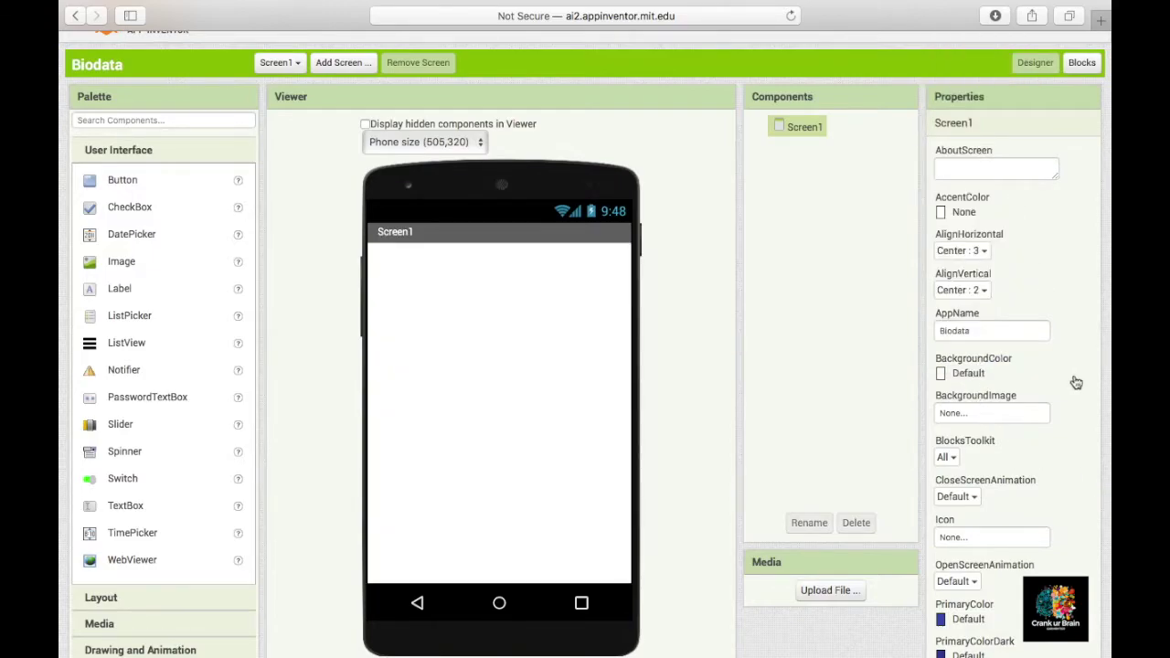
# Step: Examine Screen1's close animation choices, icon setting and remaining screen properties without changing them
pyautogui.scroll(-2, 1069, 379)
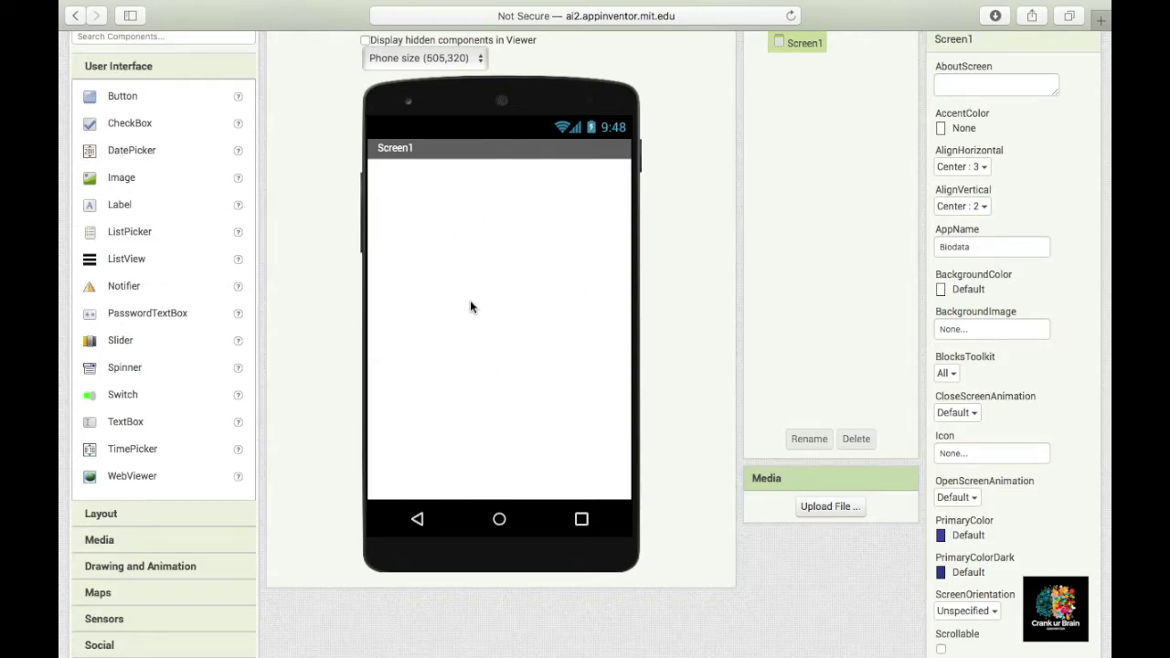
pyautogui.scroll(-2, 975, 327)
pyautogui.click(974, 324)
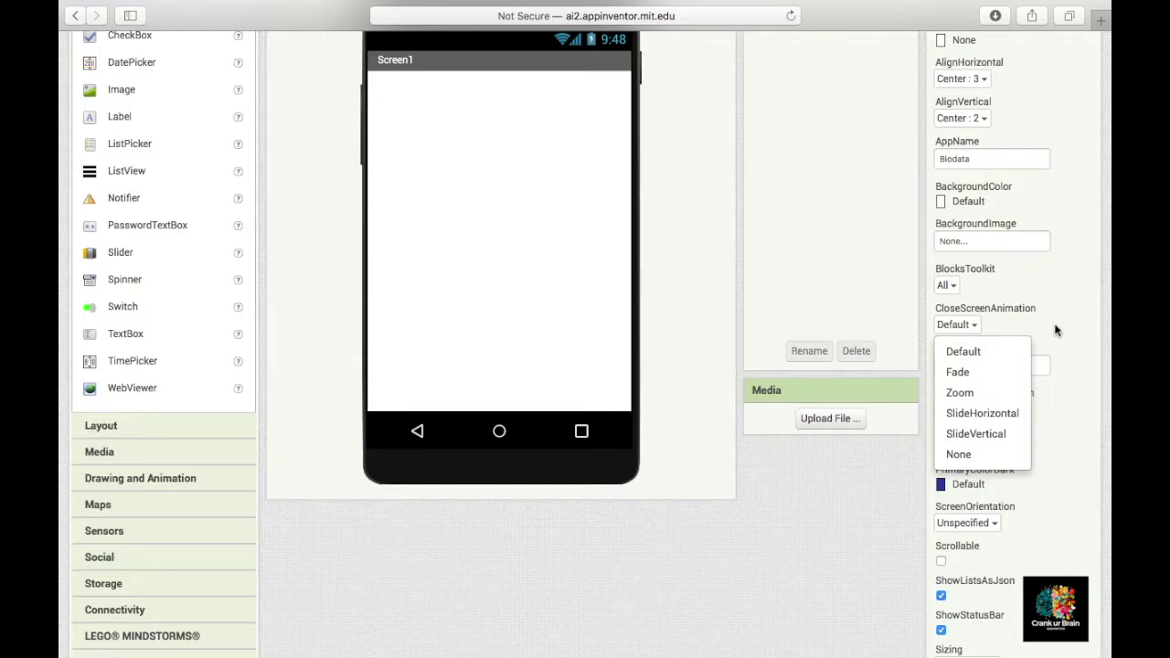
pyautogui.click(1061, 366)
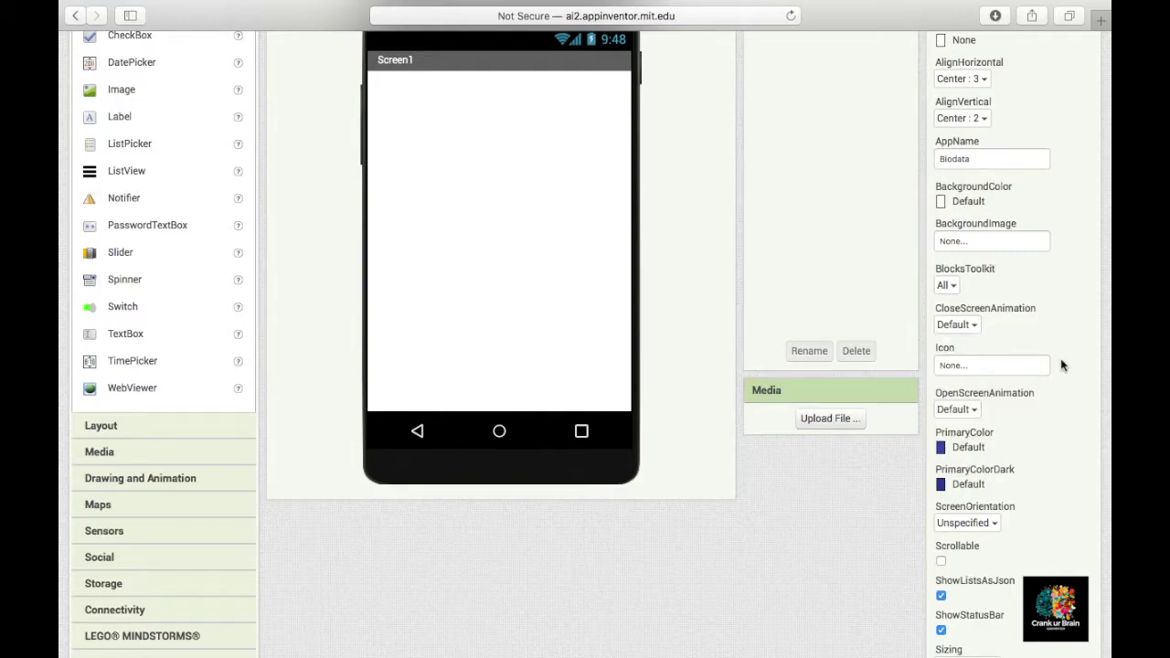
pyautogui.click(976, 366)
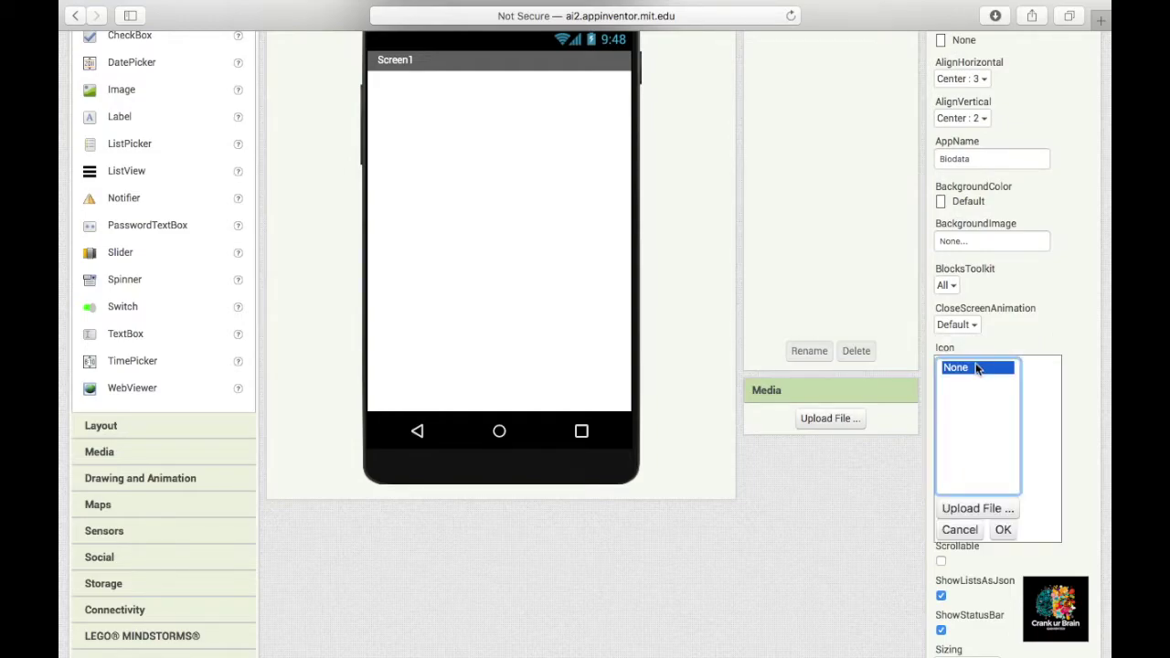
pyautogui.click(1068, 482)
pyautogui.scroll(-1, 1075, 469)
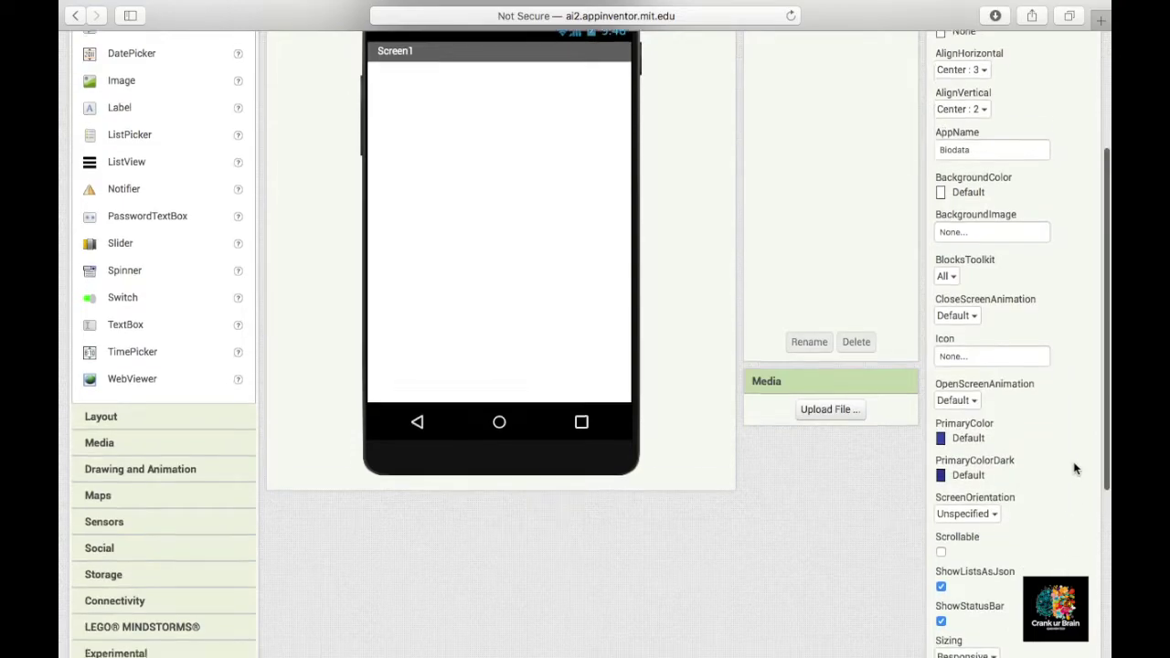
pyautogui.scroll(-2, 1074, 469)
pyautogui.click(965, 373)
pyautogui.click(1057, 444)
pyautogui.scroll(-3, 1056, 437)
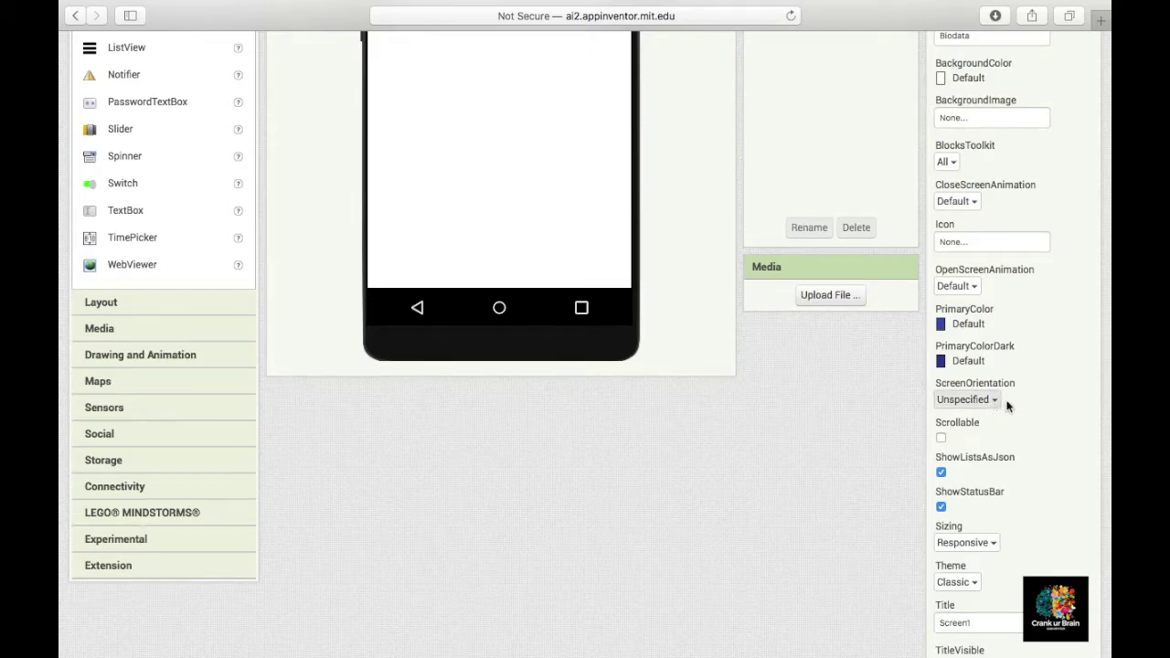
pyautogui.scroll(4, 1027, 409)
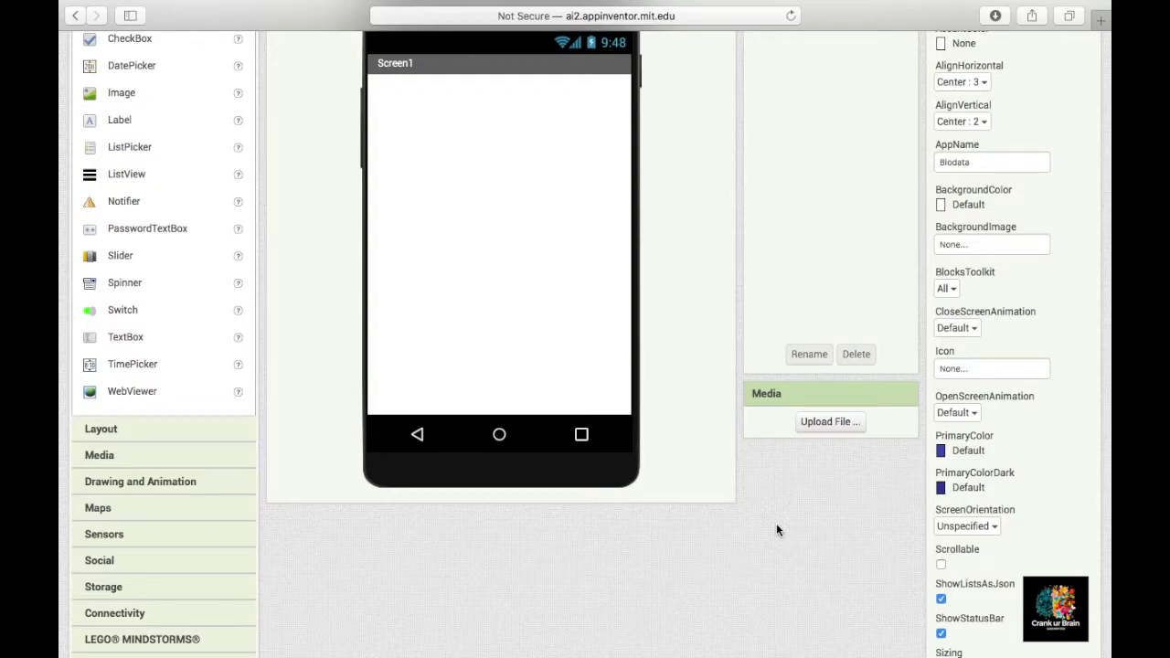
# Step: Set Screen1's screen orientation to Portrait
pyautogui.scroll(-1, 779, 550)
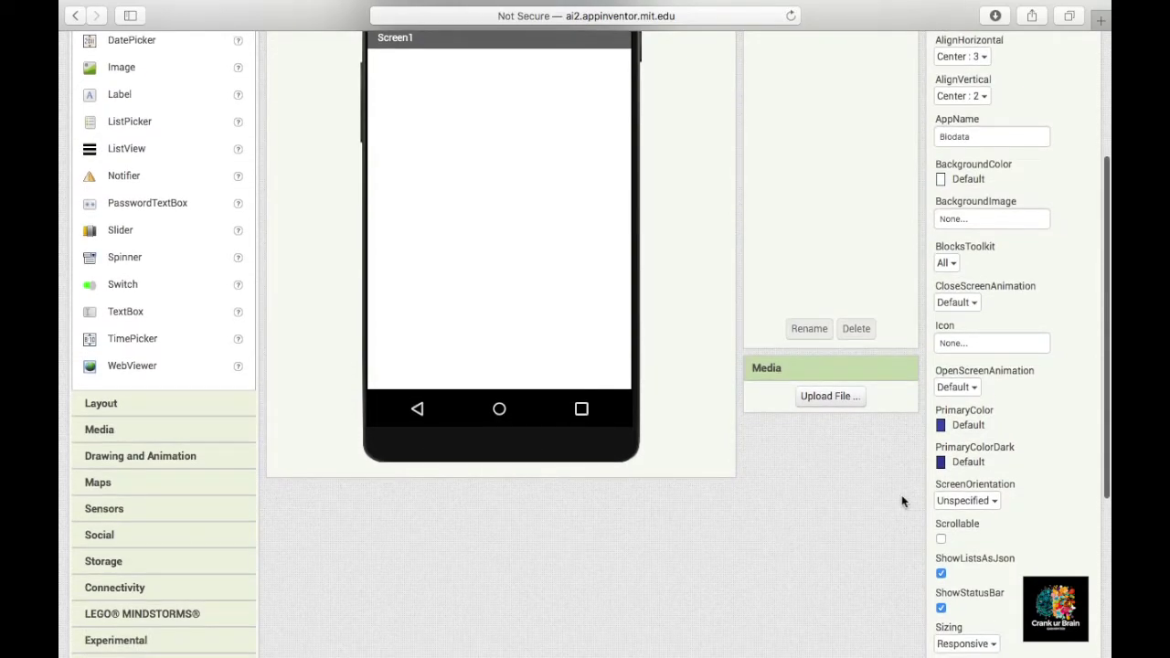
pyautogui.scroll(1, 899, 477)
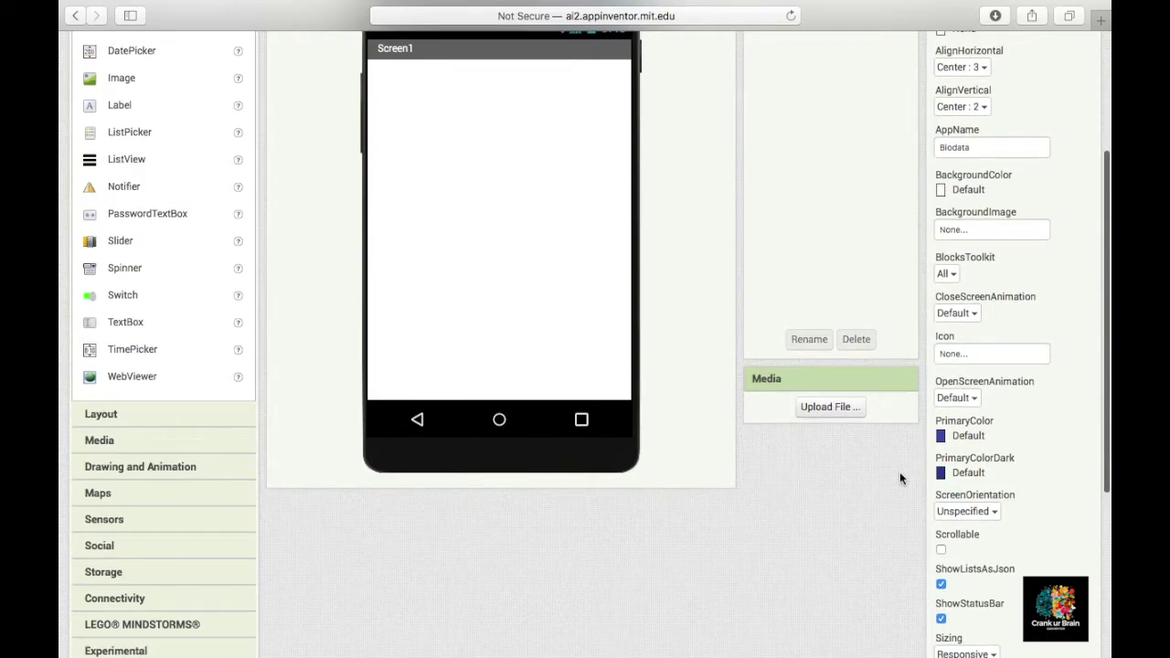
pyautogui.click(982, 511)
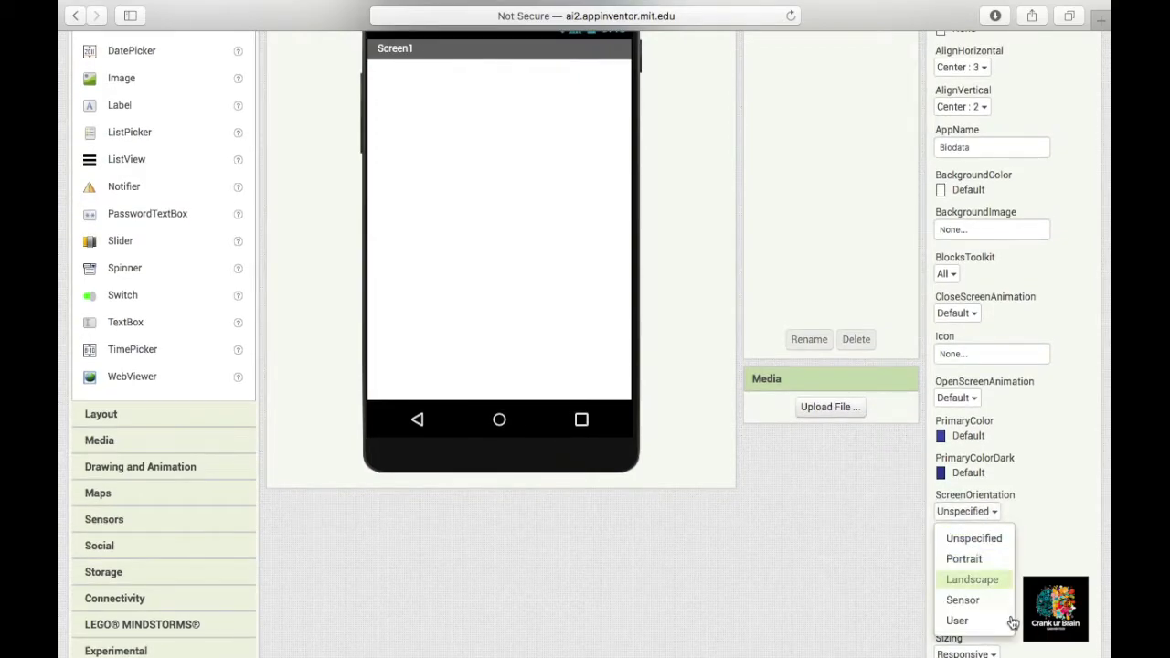
pyautogui.click(998, 562)
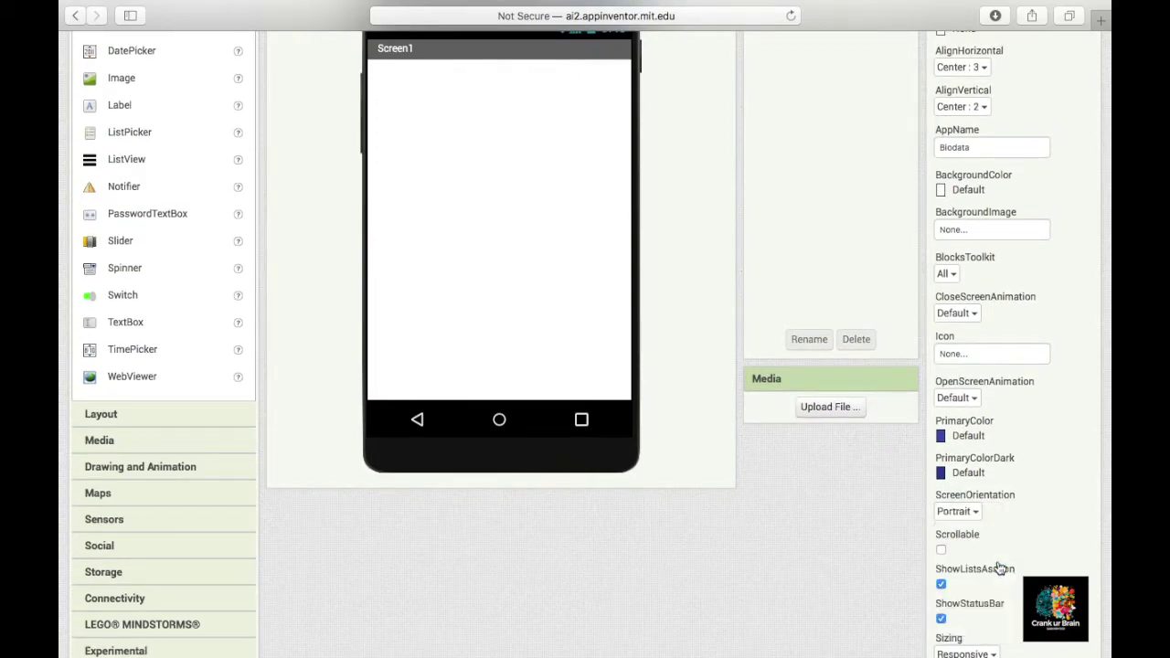
pyautogui.click(969, 511)
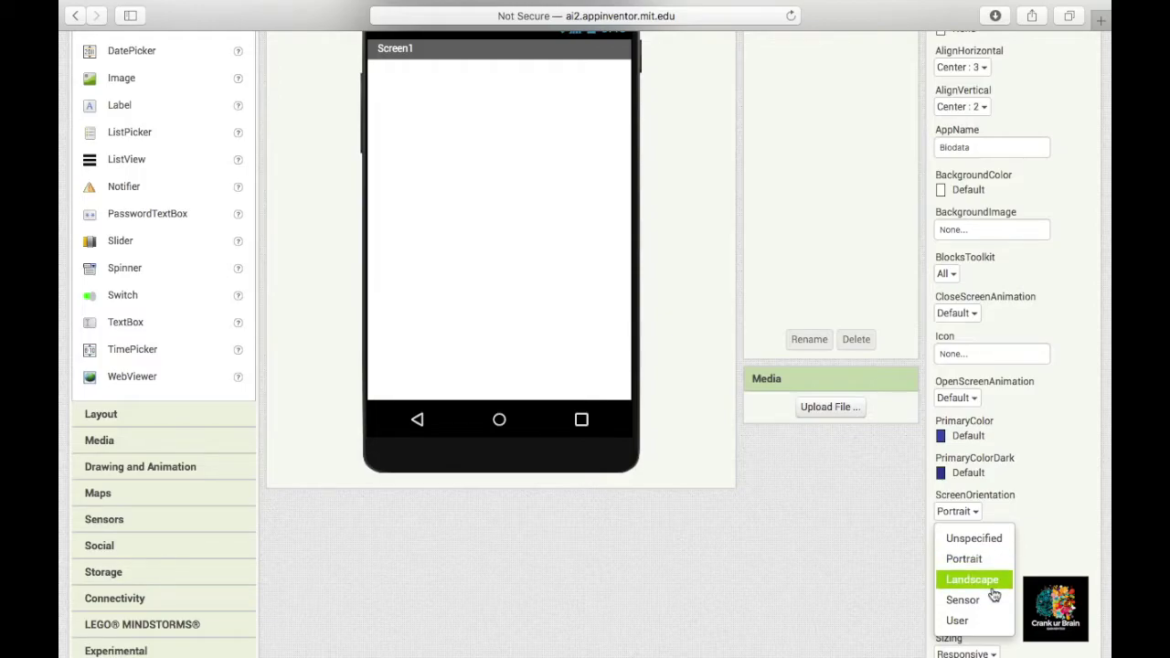
pyautogui.click(994, 559)
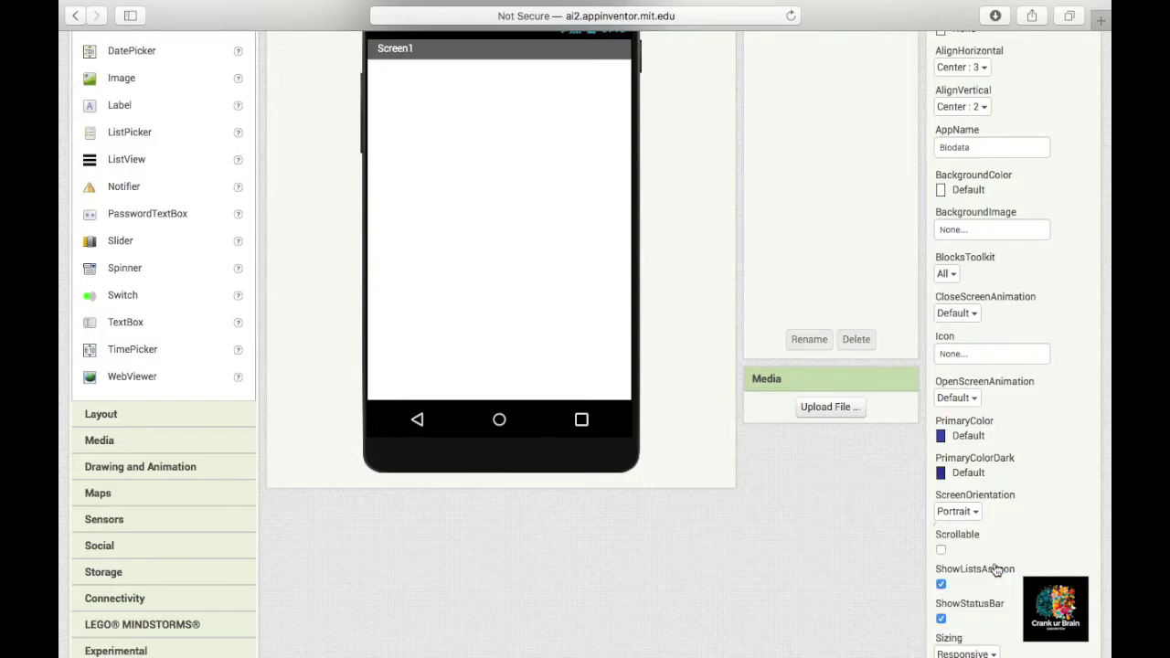
# Step: Review the Scrollable setting and other Screen1 properties, and switch to the stthomas project for reference
pyautogui.scroll(-3, 969, 511)
pyautogui.scroll(4, 939, 457)
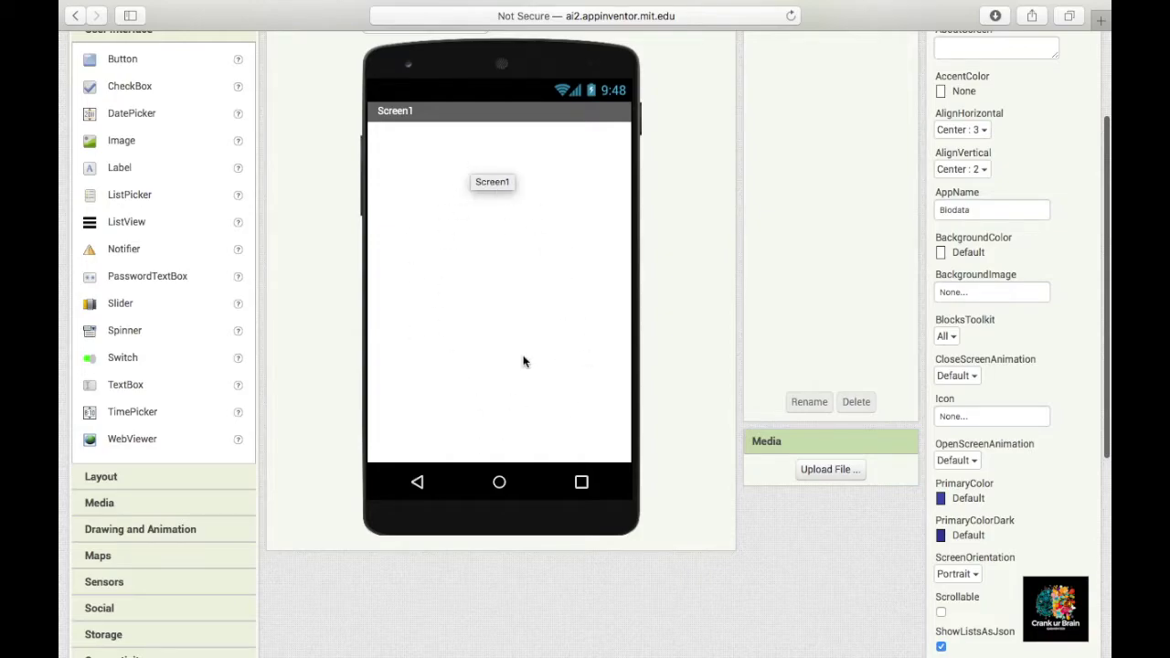
pyautogui.scroll(-6, 631, 523)
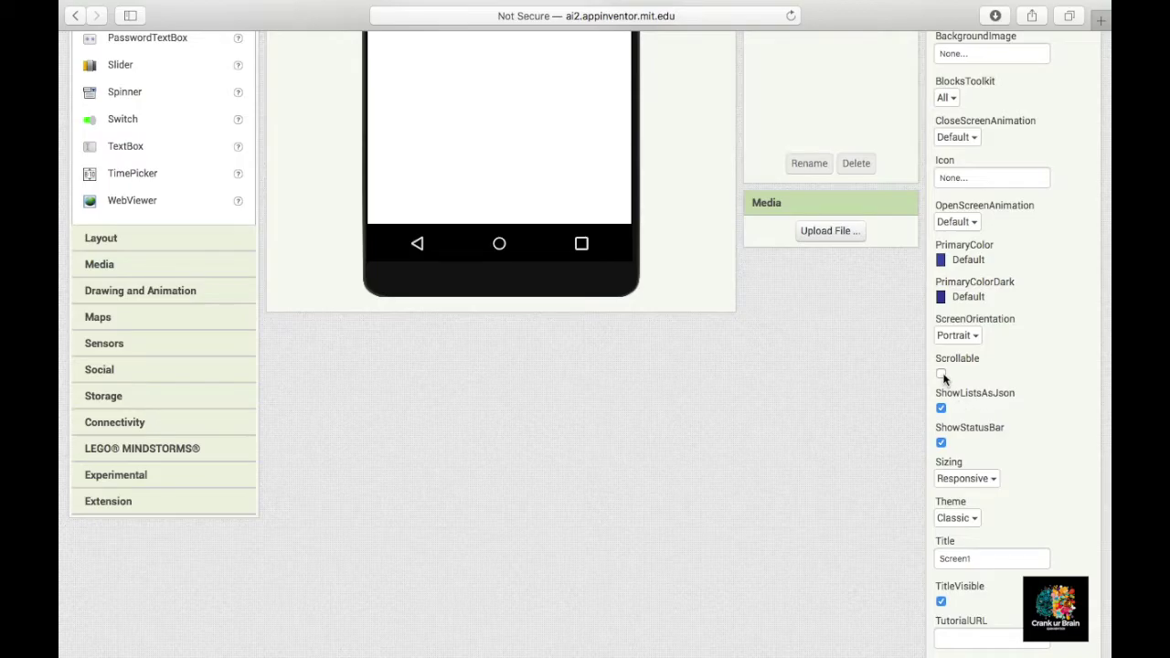
pyautogui.scroll(7, 1058, 489)
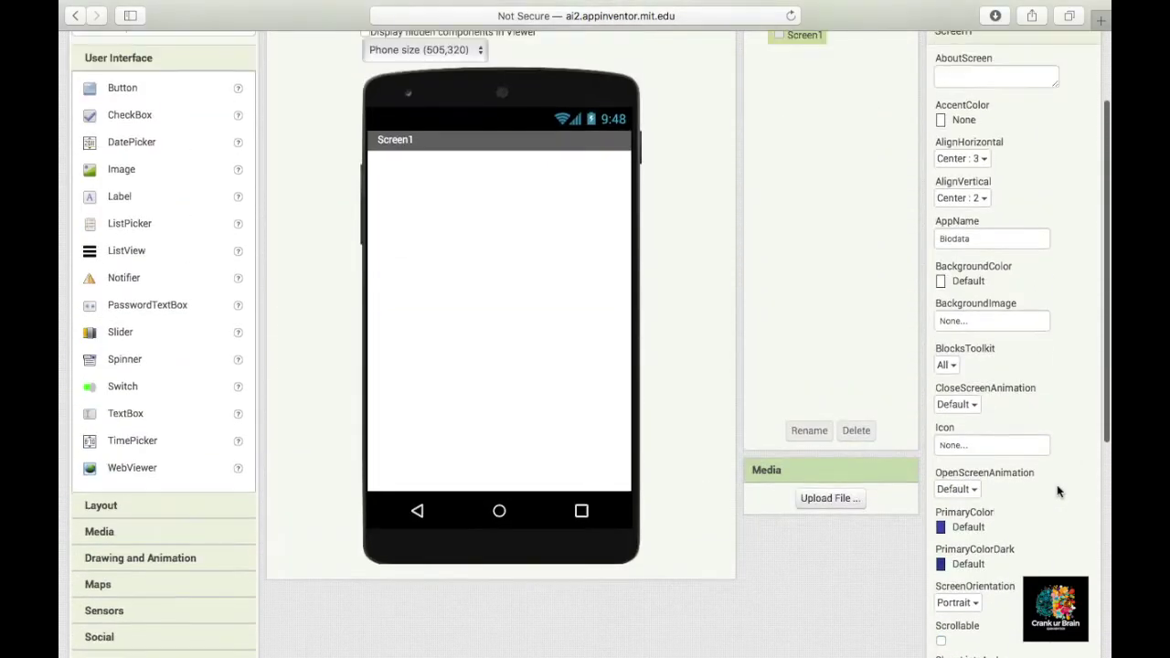
pyautogui.scroll(3, 1058, 492)
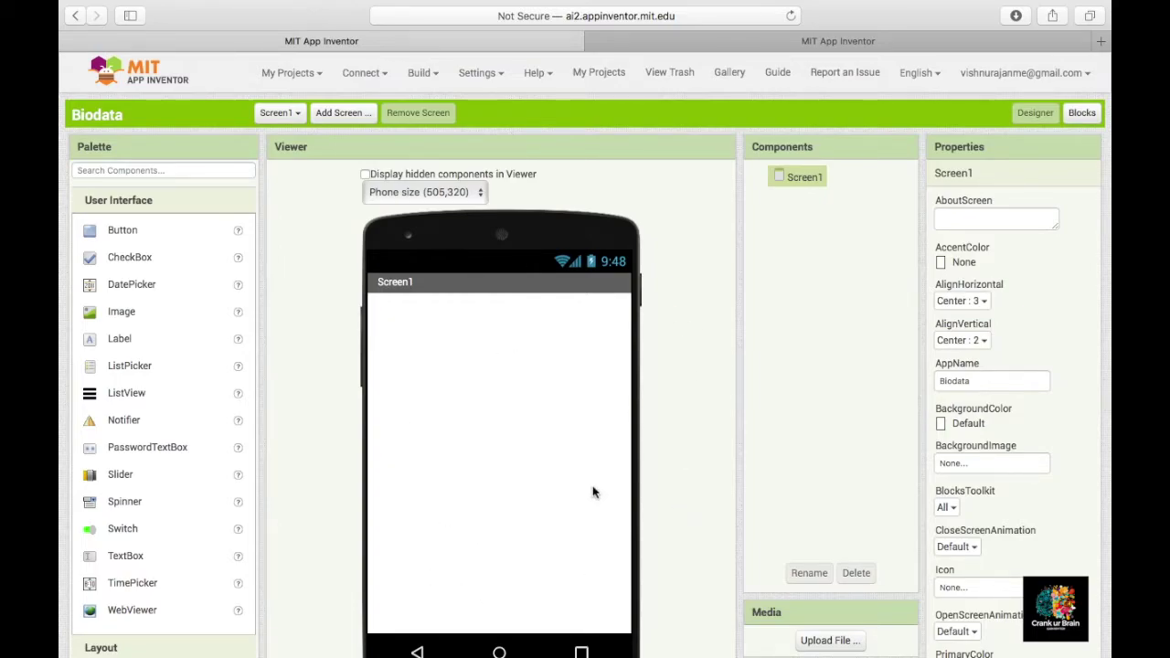
pyautogui.click(754, 39)
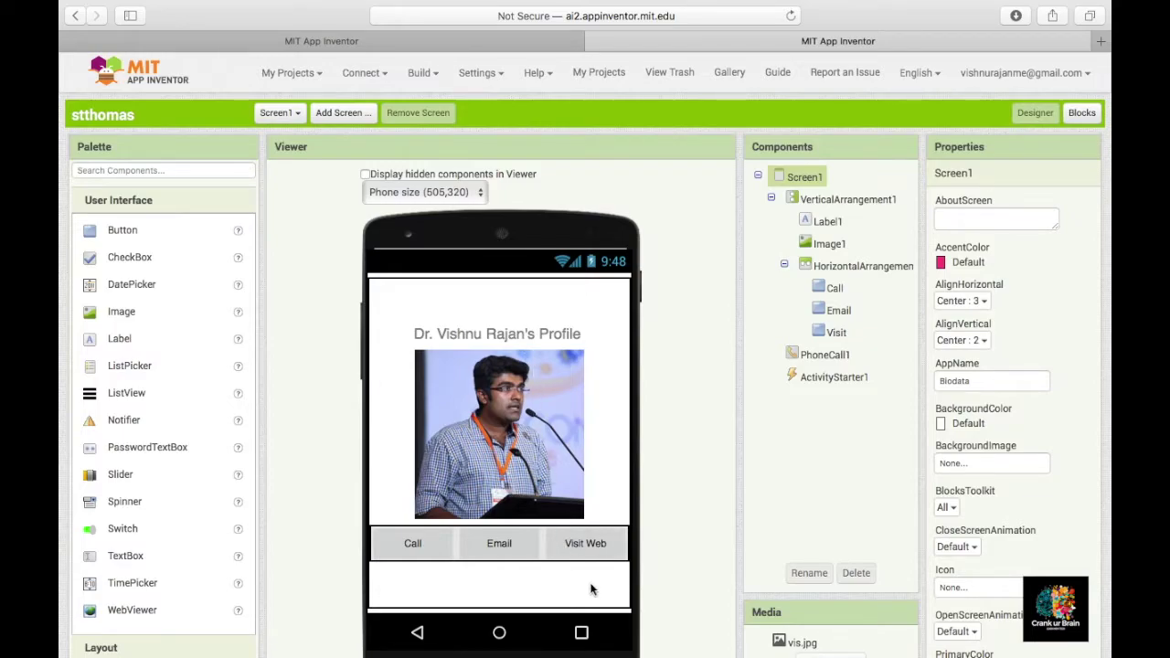
# Step: Compare the Biodata screen with the stthomas reference layout and review the available Layout and User Interface components
pyautogui.click(513, 39)
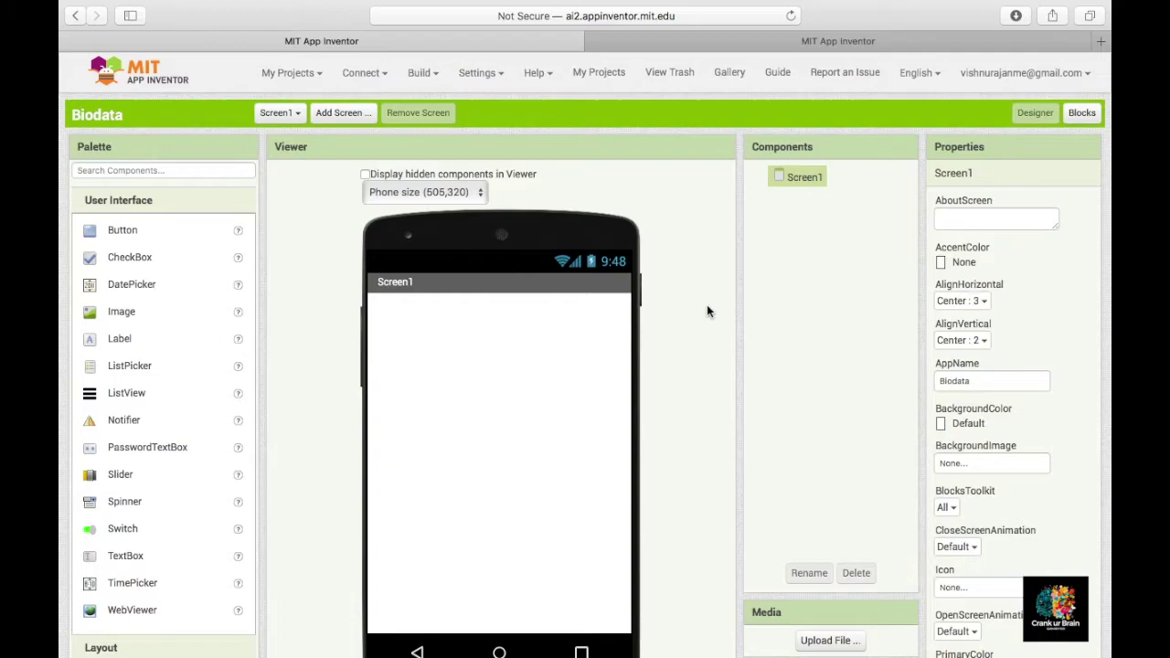
pyautogui.click(798, 43)
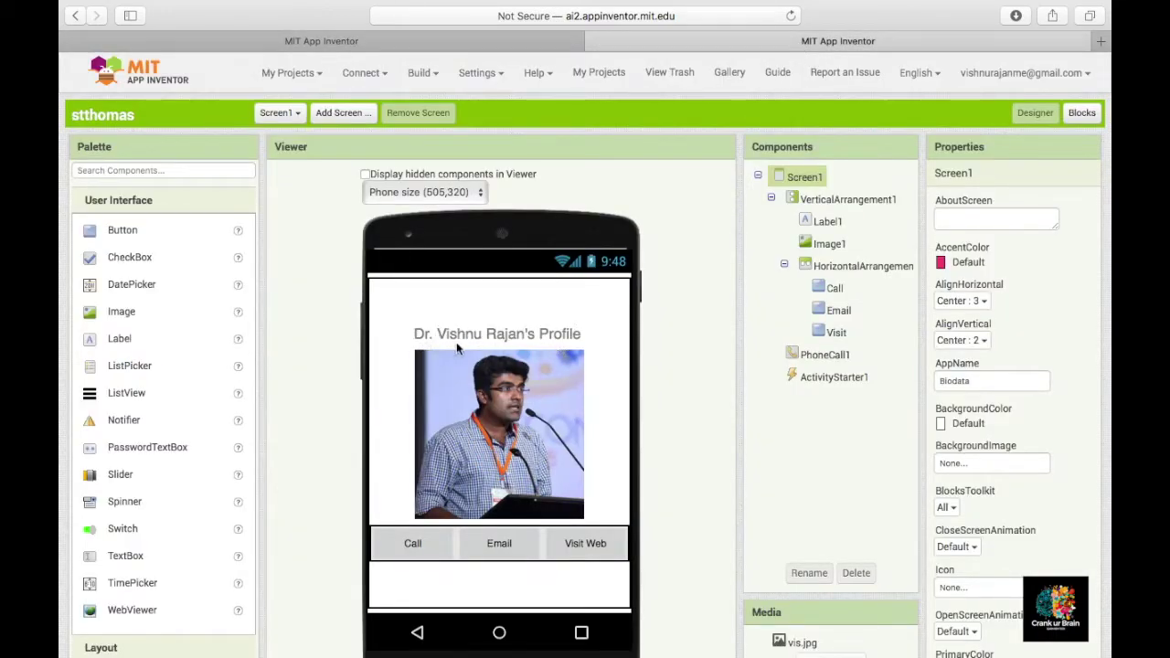
pyautogui.click(498, 41)
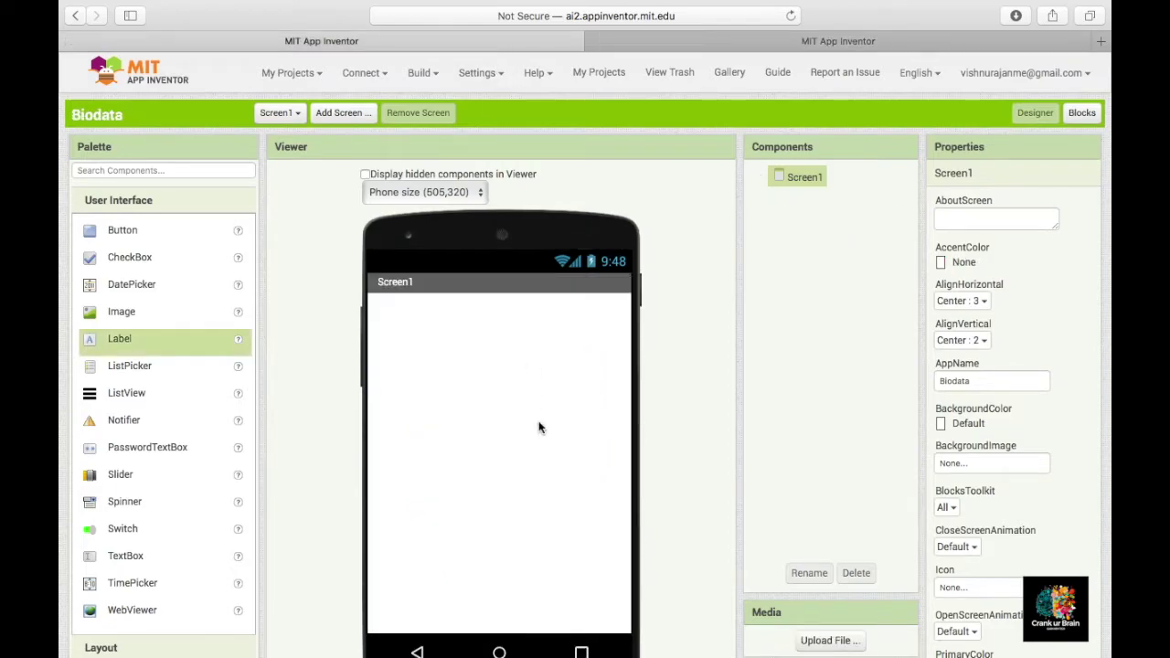
pyautogui.scroll(-2, 194, 426)
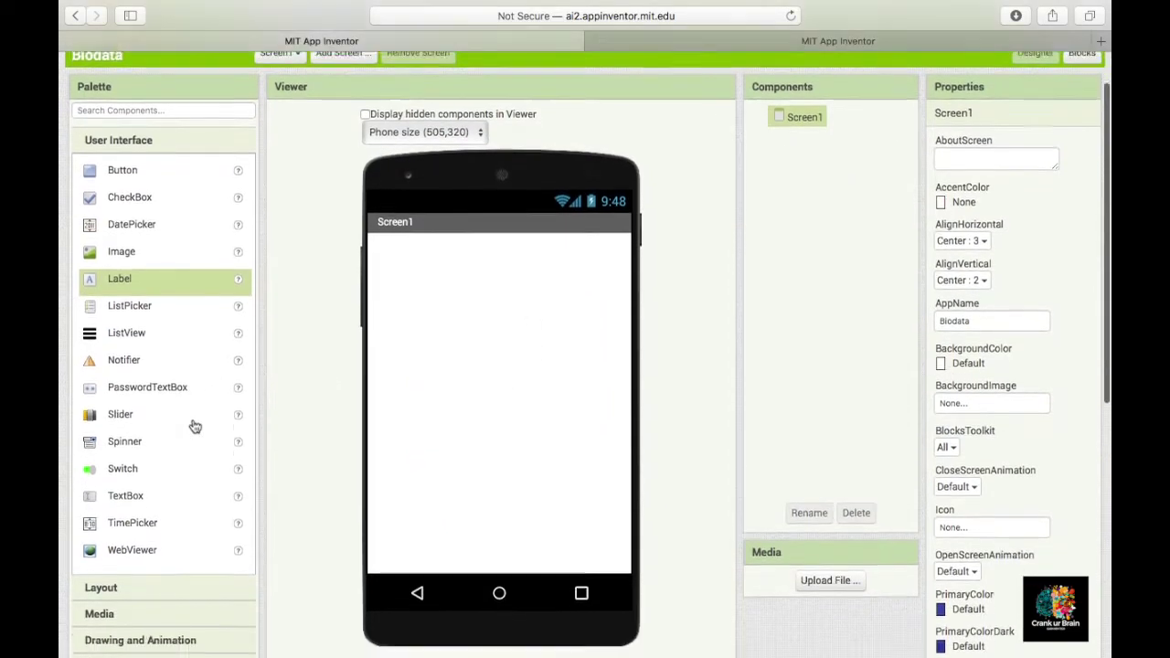
pyautogui.scroll(-2, 195, 427)
pyautogui.click(173, 522)
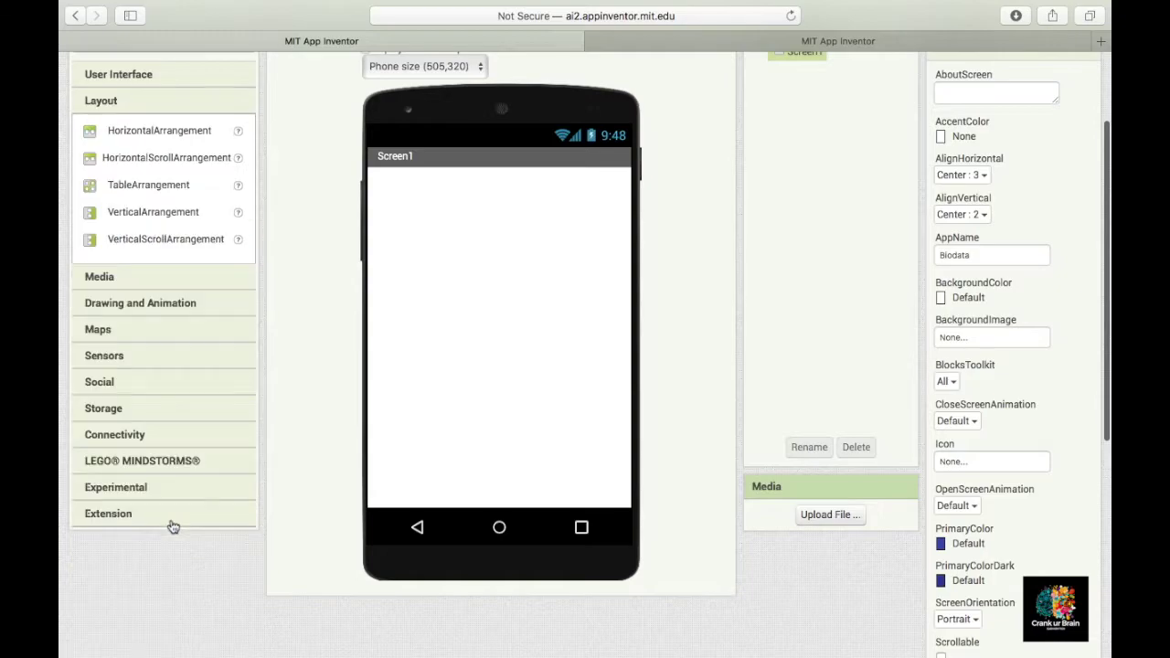
pyautogui.scroll(3, 301, 375)
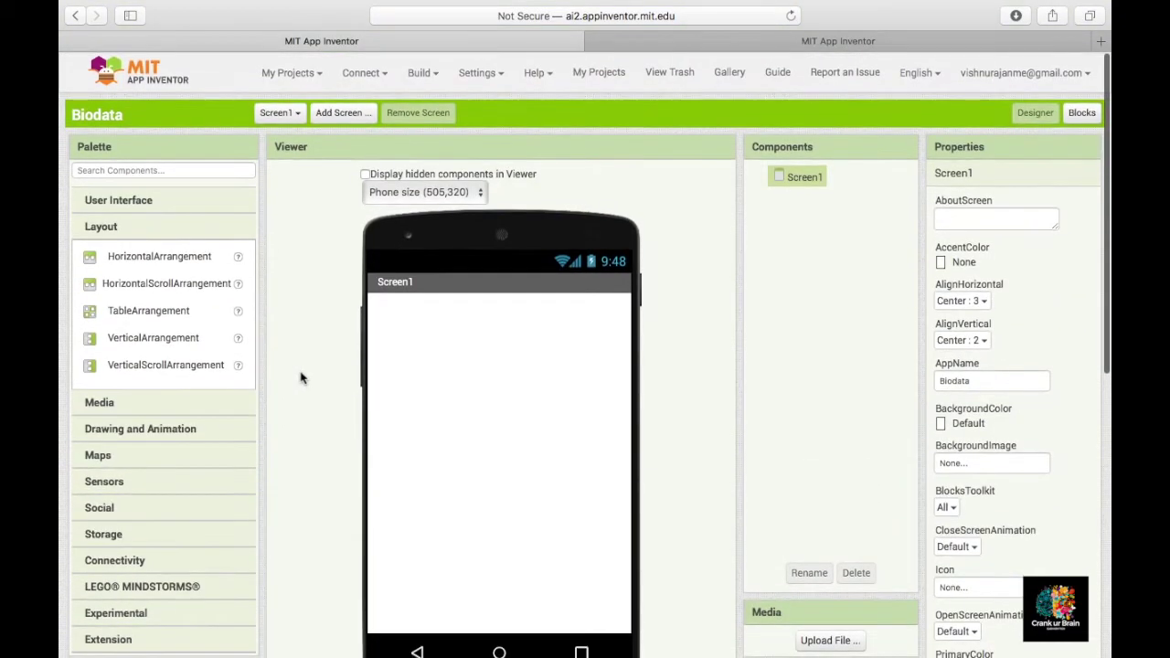
pyautogui.click(202, 205)
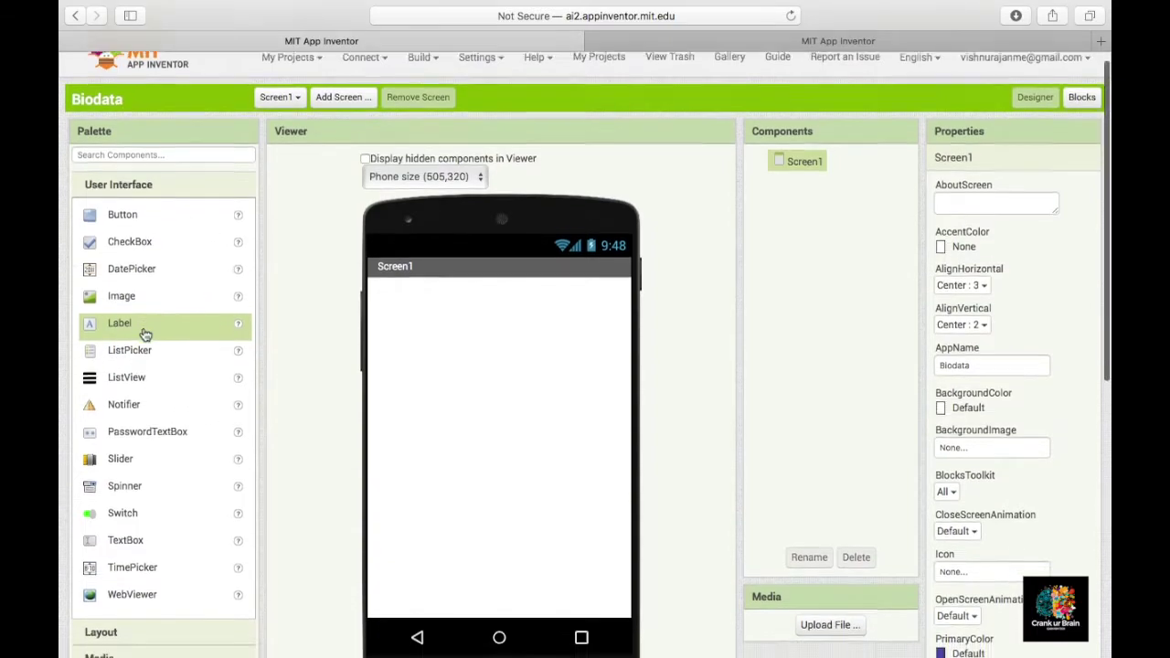
# Step: Add a VerticalArrangement to Screen1 in the Biodata project
pyautogui.scroll(-4, 146, 366)
pyautogui.click(138, 473)
pyautogui.scroll(4, 297, 339)
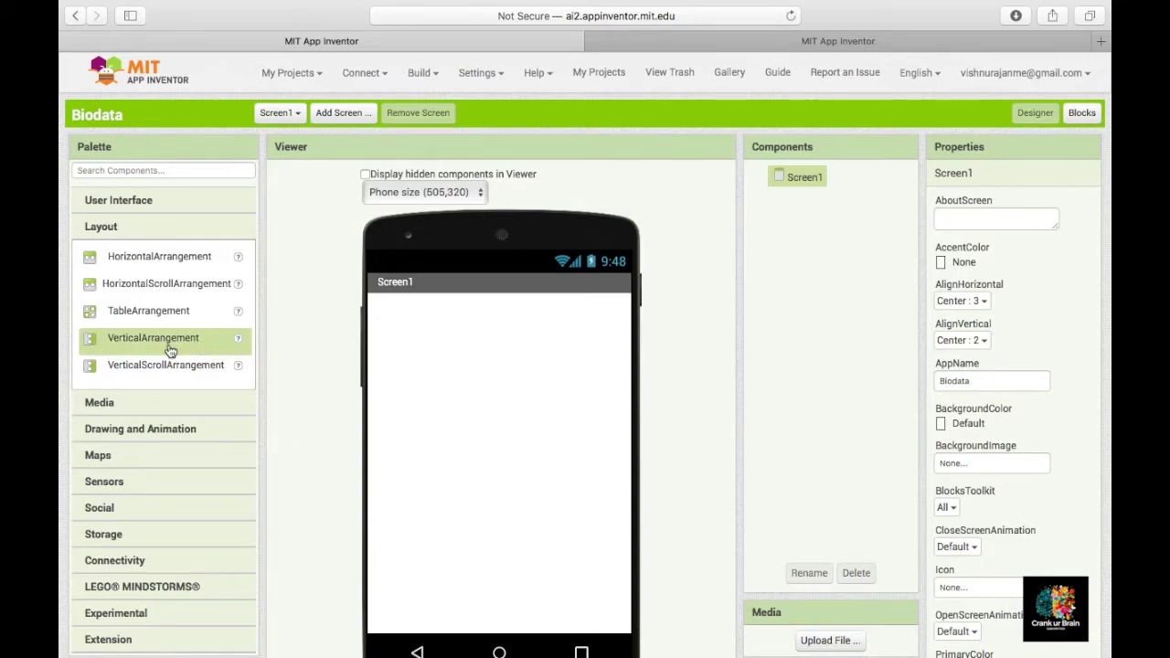
pyautogui.moveTo(149, 350); pyautogui.dragTo(498, 422)
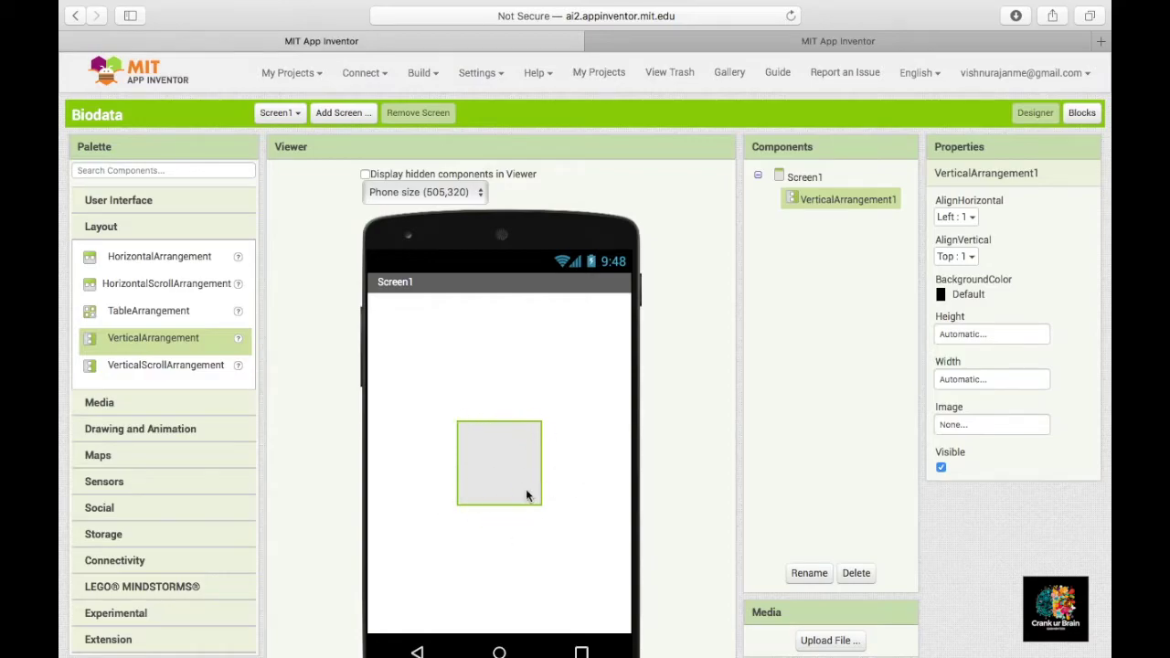
# Step: Try Left and Right as Screen1's horizontal alignment and restore it to Center
pyautogui.click(804, 177)
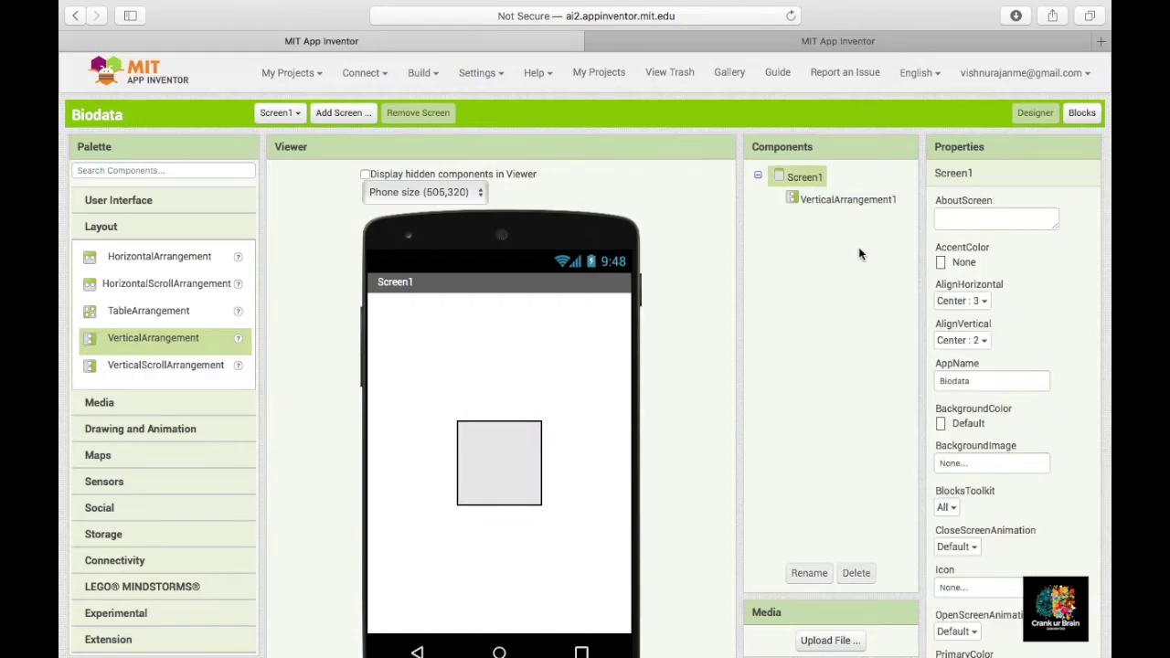
pyautogui.click(980, 301)
pyautogui.click(984, 331)
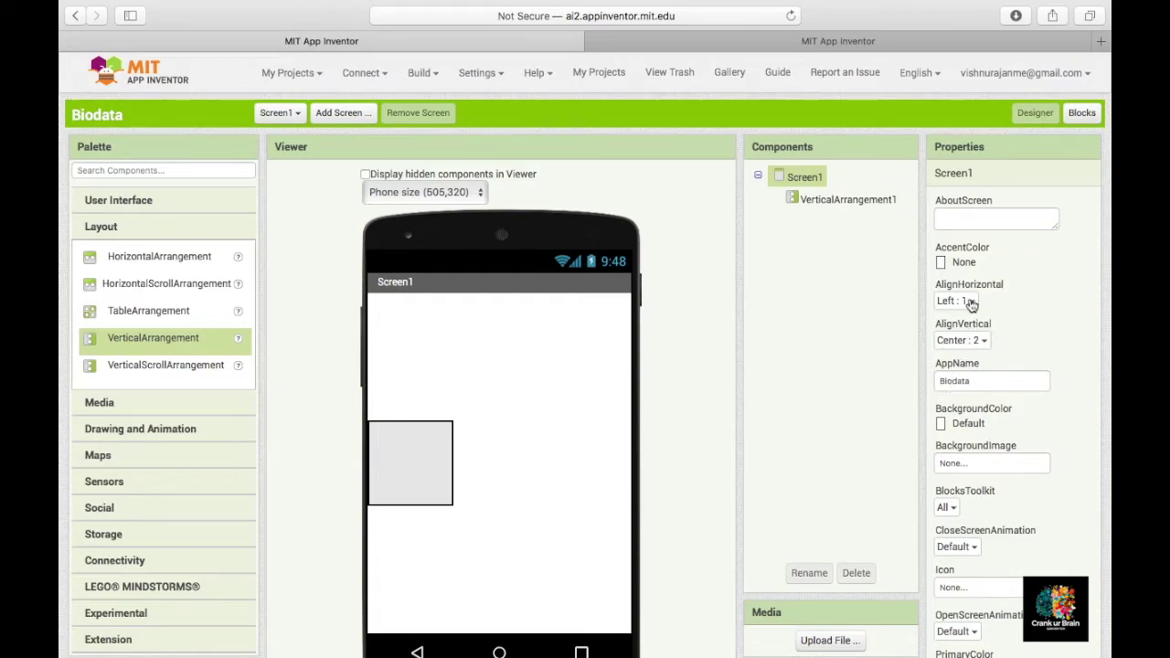
pyautogui.click(971, 304)
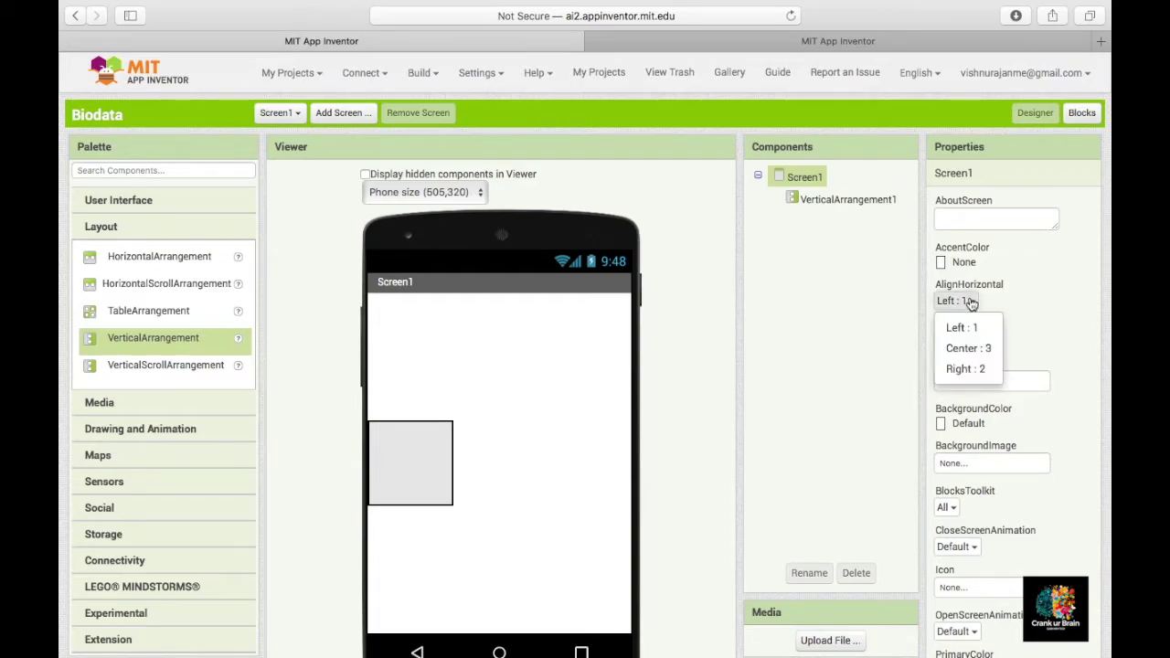
pyautogui.click(992, 370)
pyautogui.click(958, 300)
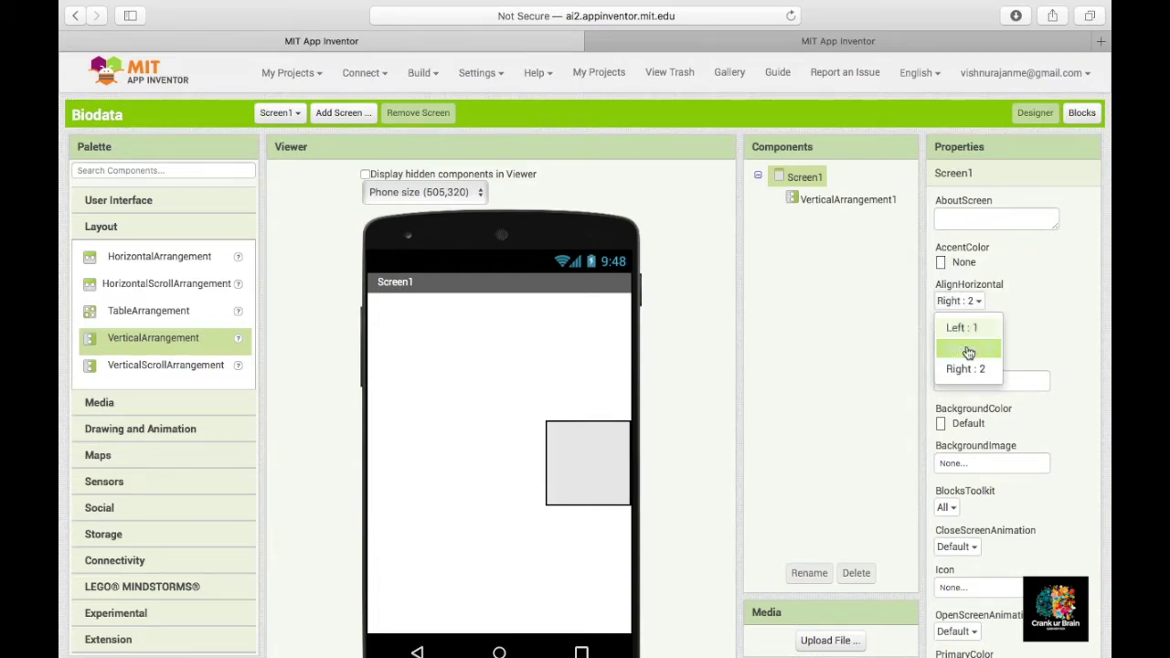
pyautogui.click(968, 350)
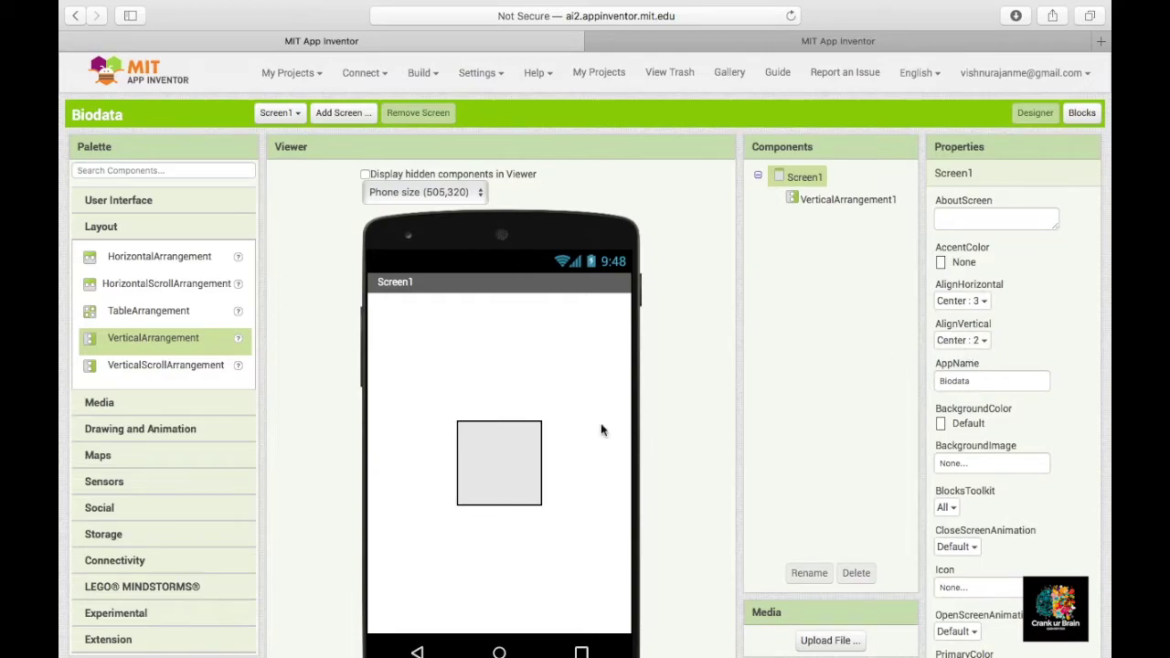
# Step: Set the height of VerticalArrangement1 to 60 percent
pyautogui.click(512, 477)
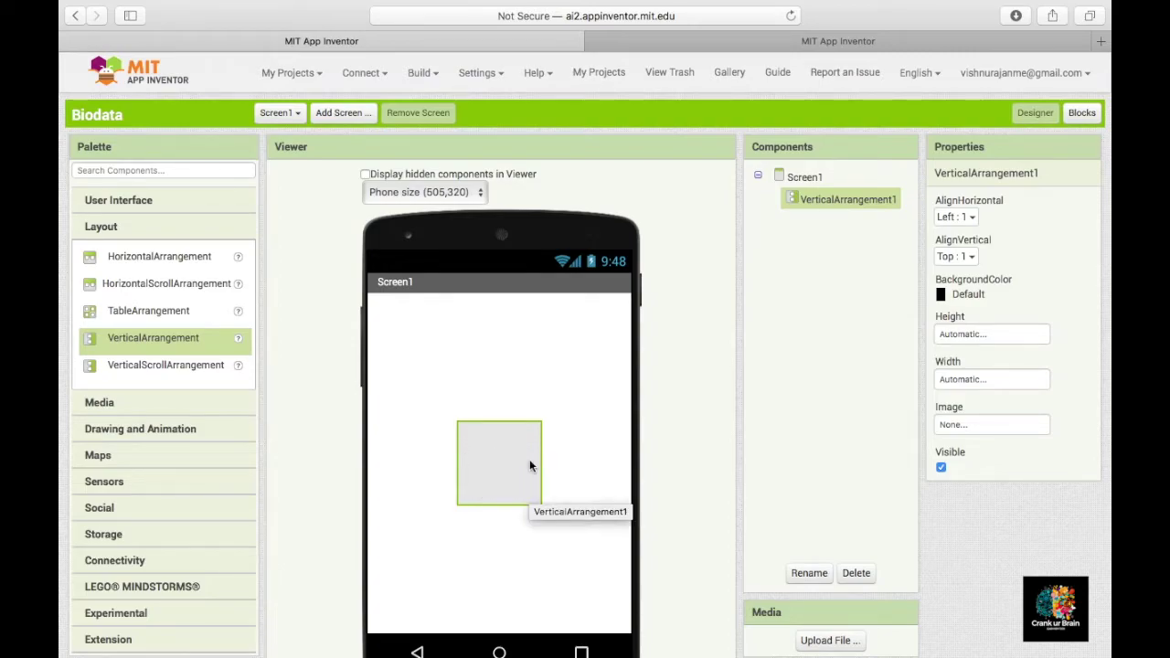
pyautogui.click(805, 177)
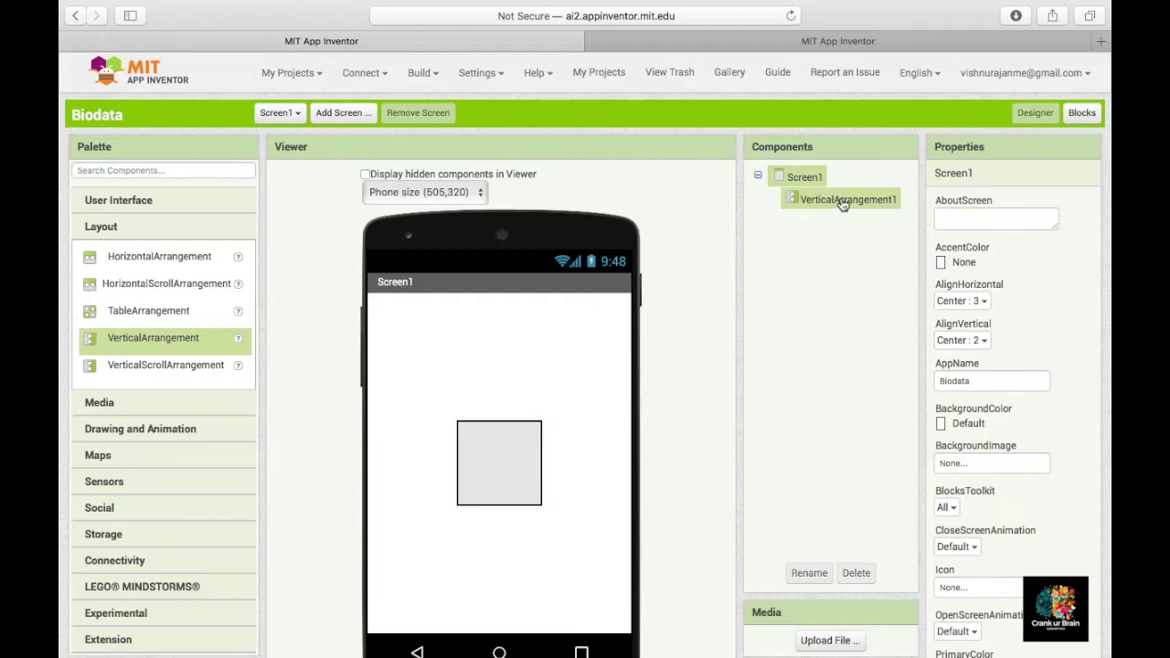
pyautogui.click(842, 203)
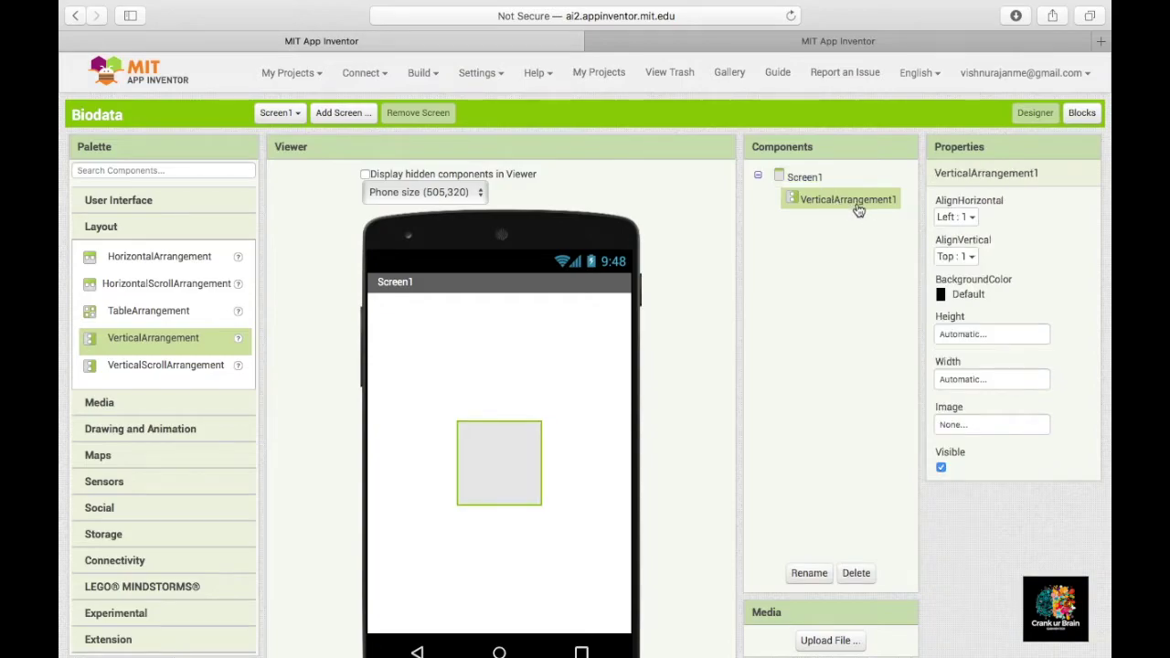
pyautogui.click(532, 355)
pyautogui.click(512, 448)
pyautogui.click(976, 334)
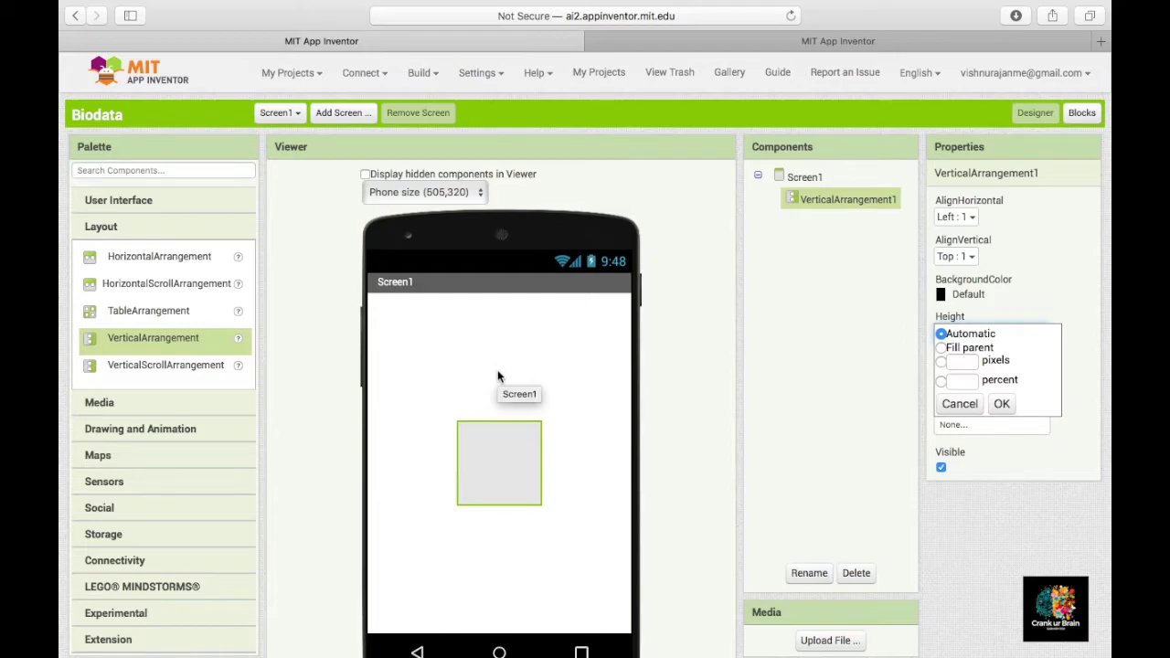
pyautogui.click(958, 381)
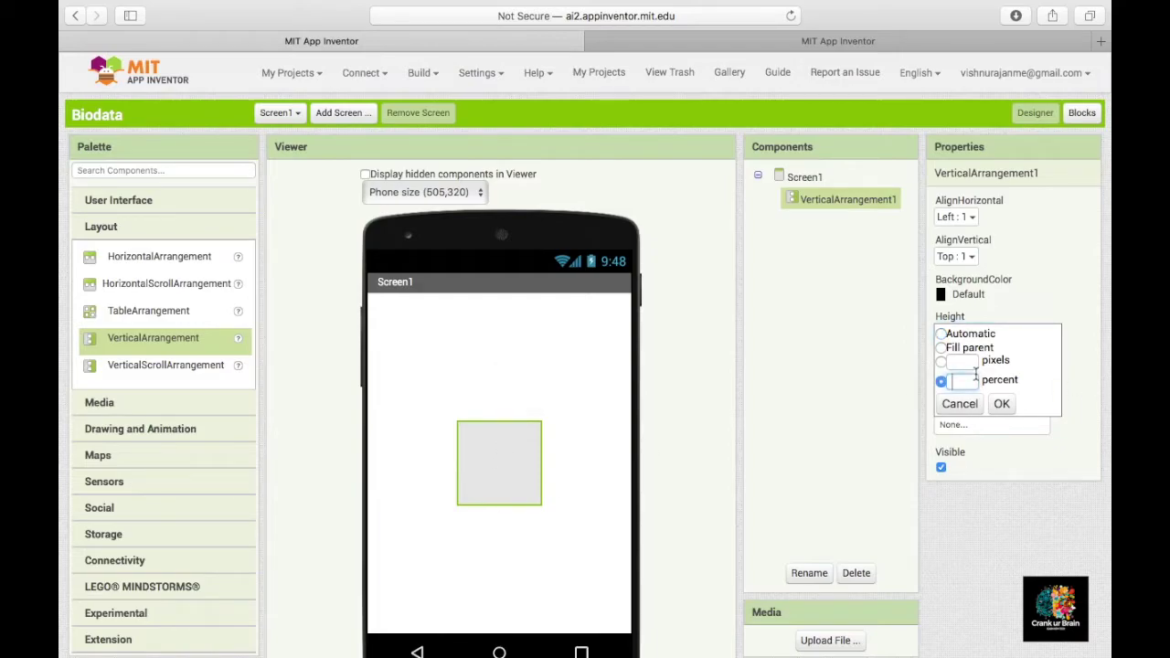
pyautogui.write('60')
pyautogui.click(998, 408)
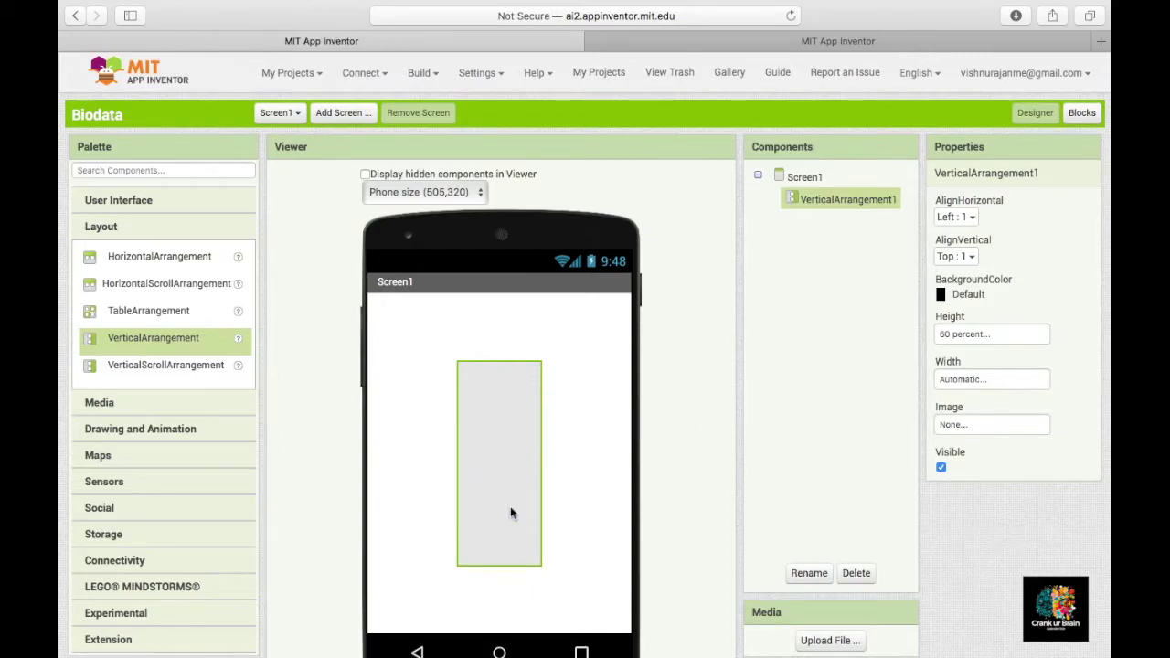
# Step: Set the width of VerticalArrangement1 to 100 percent
pyautogui.click(1013, 381)
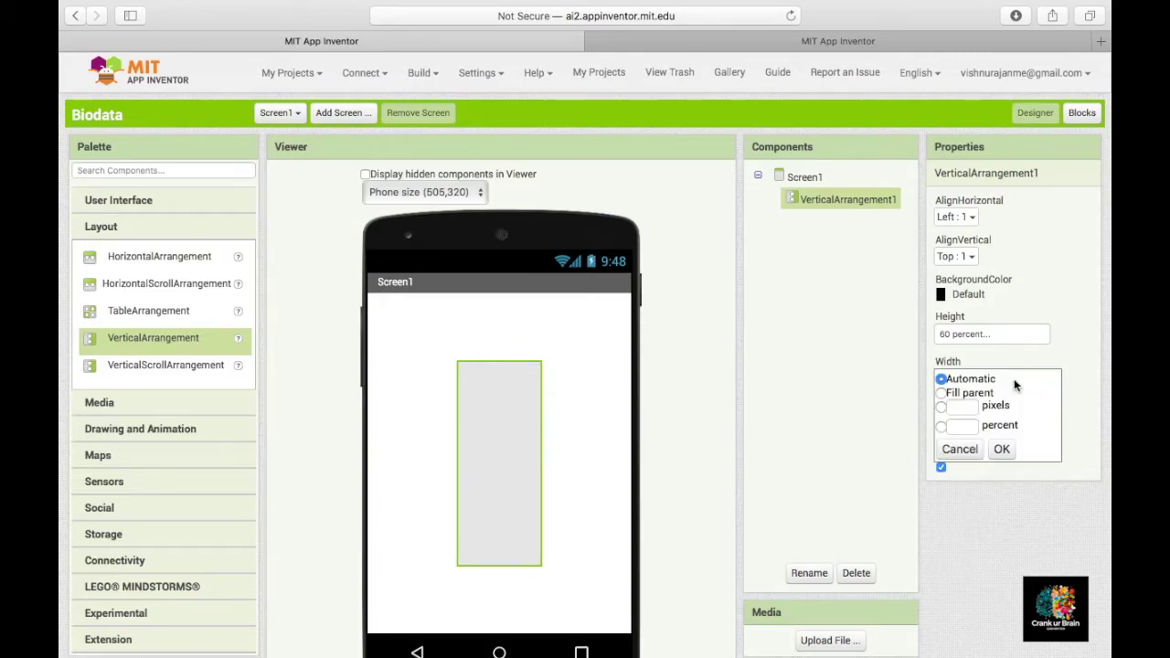
pyautogui.click(960, 426)
pyautogui.write('100')
pyautogui.click(1001, 449)
# Step: Check the stthomas layout for reference and set VerticalArrangement1's background color in Biodata to White
pyautogui.click(739, 41)
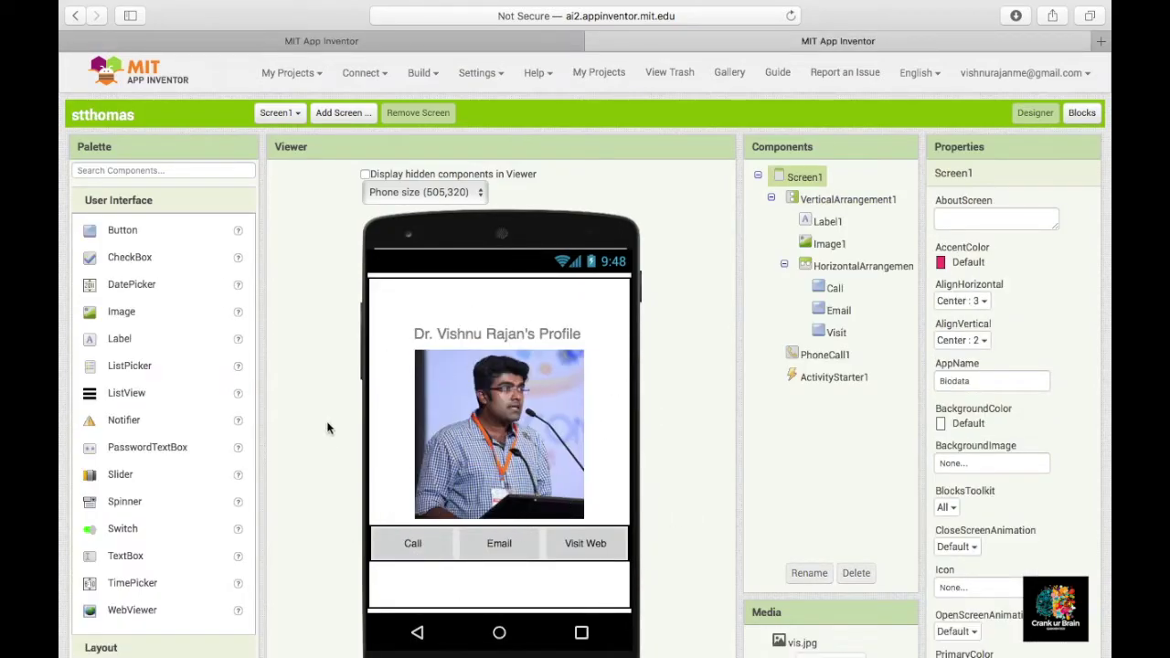
pyautogui.click(507, 41)
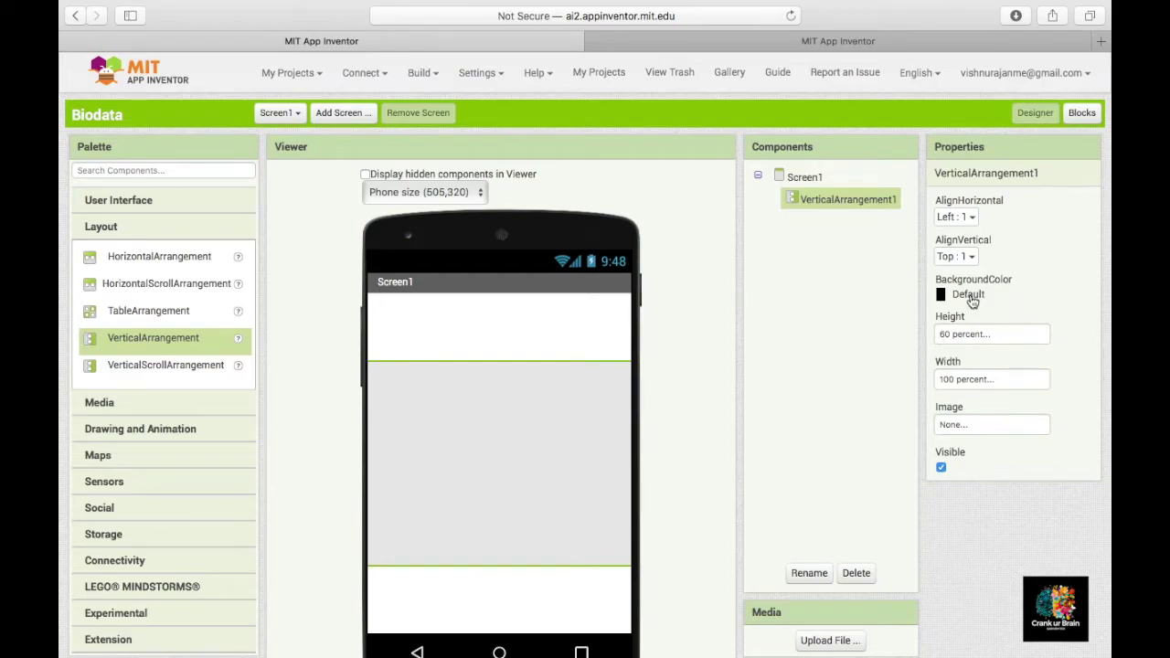
pyautogui.click(969, 294)
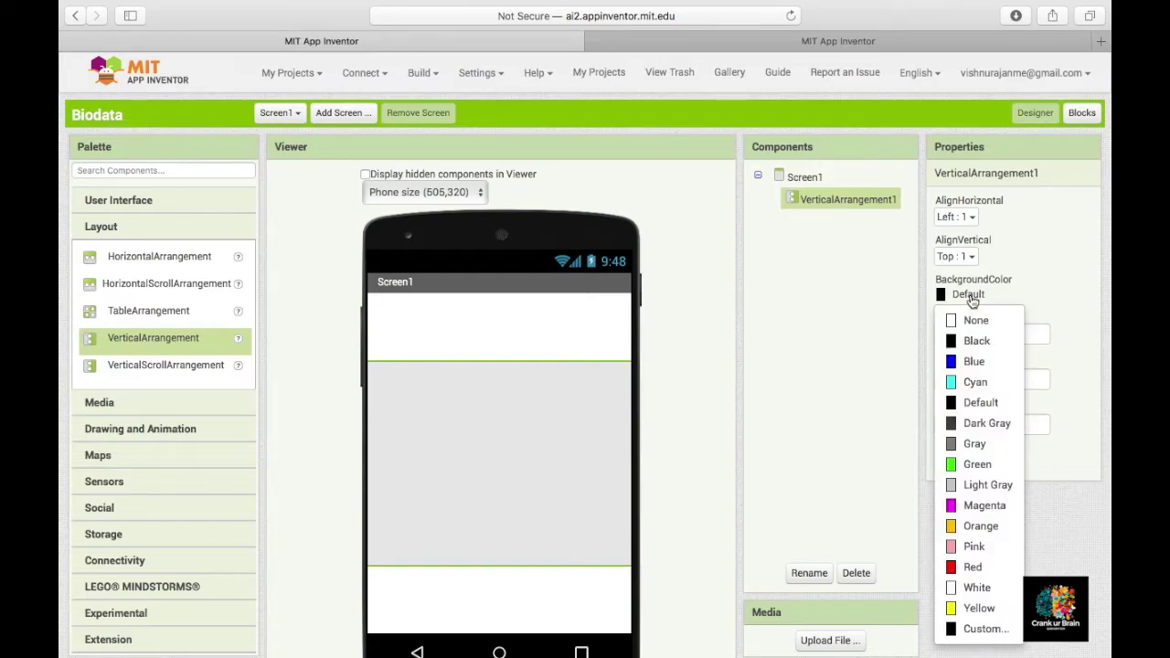
pyautogui.click(991, 588)
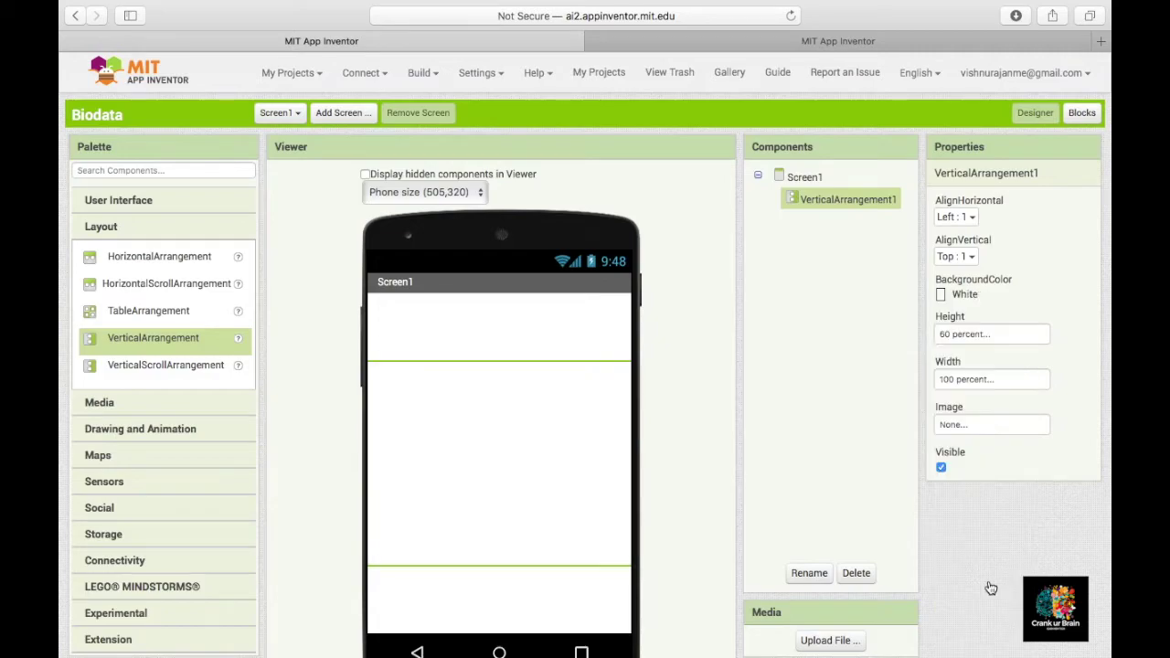
pyautogui.click(576, 323)
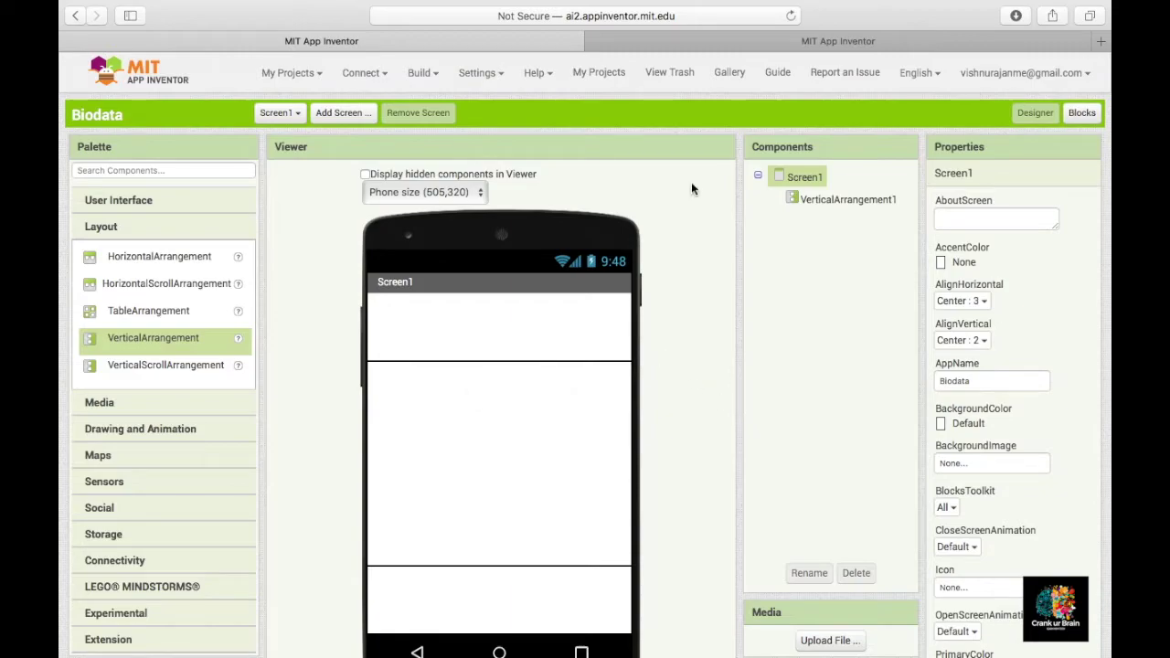
# Step: Place a Label inside VerticalArrangement1 in the Biodata project, following the stthomas layout
pyautogui.click(748, 41)
pyautogui.click(192, 198)
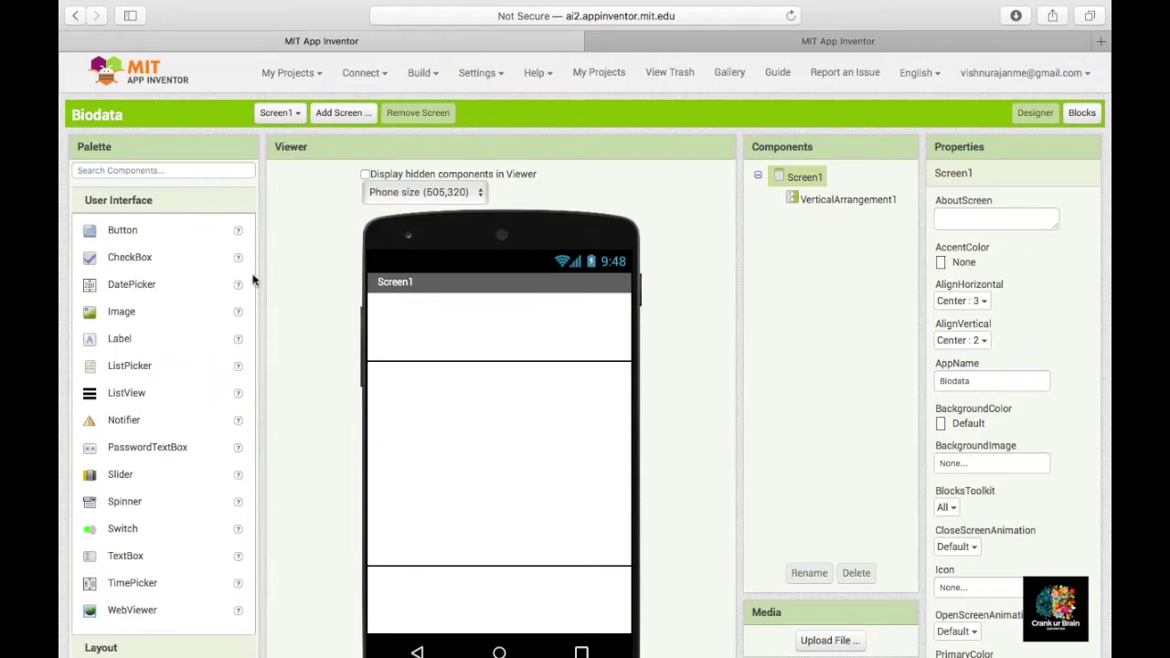
pyautogui.moveTo(170, 339); pyautogui.dragTo(402, 374)
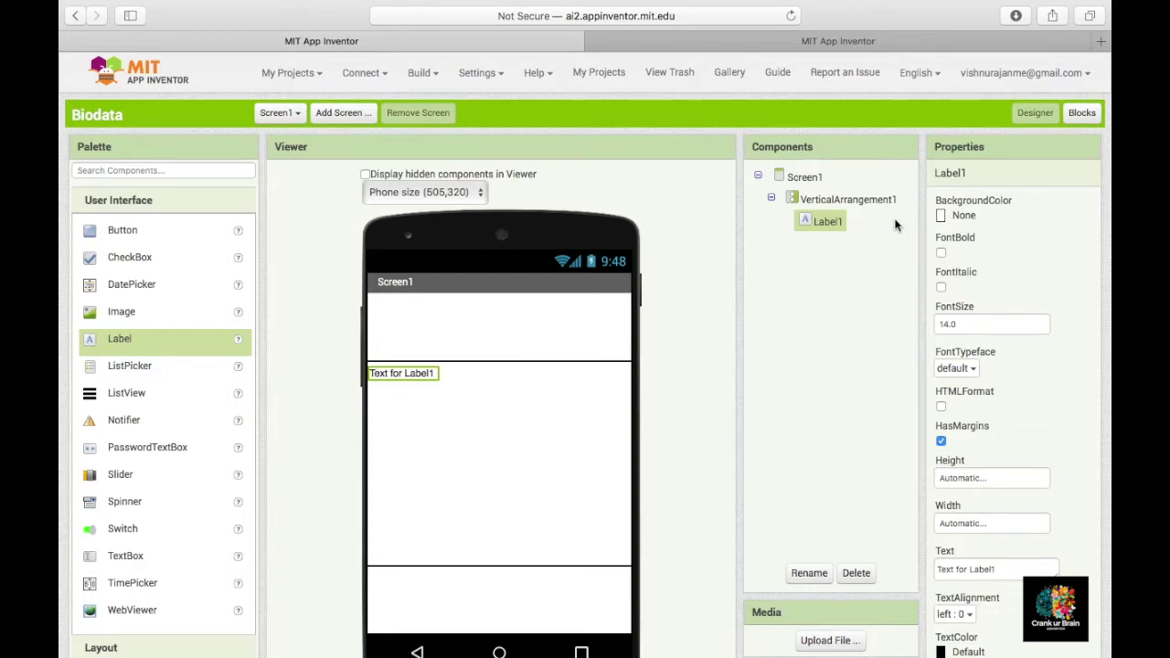
# Step: Set both the horizontal and vertical alignment of VerticalArrangement1 to Center
pyautogui.click(866, 203)
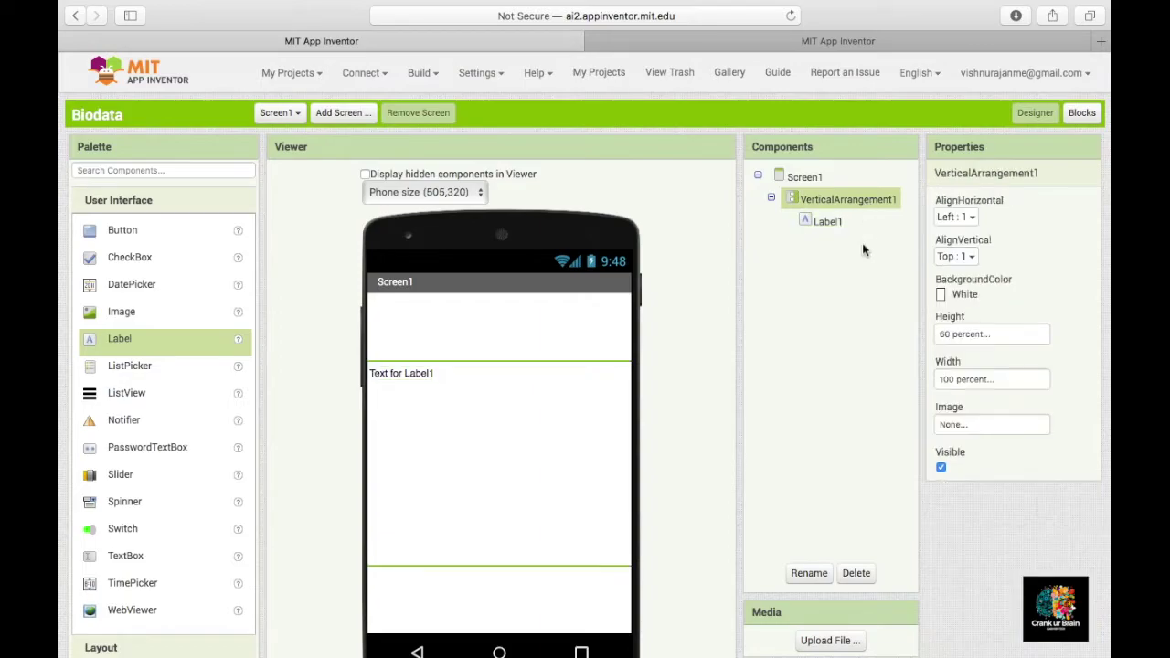
pyautogui.click(955, 216)
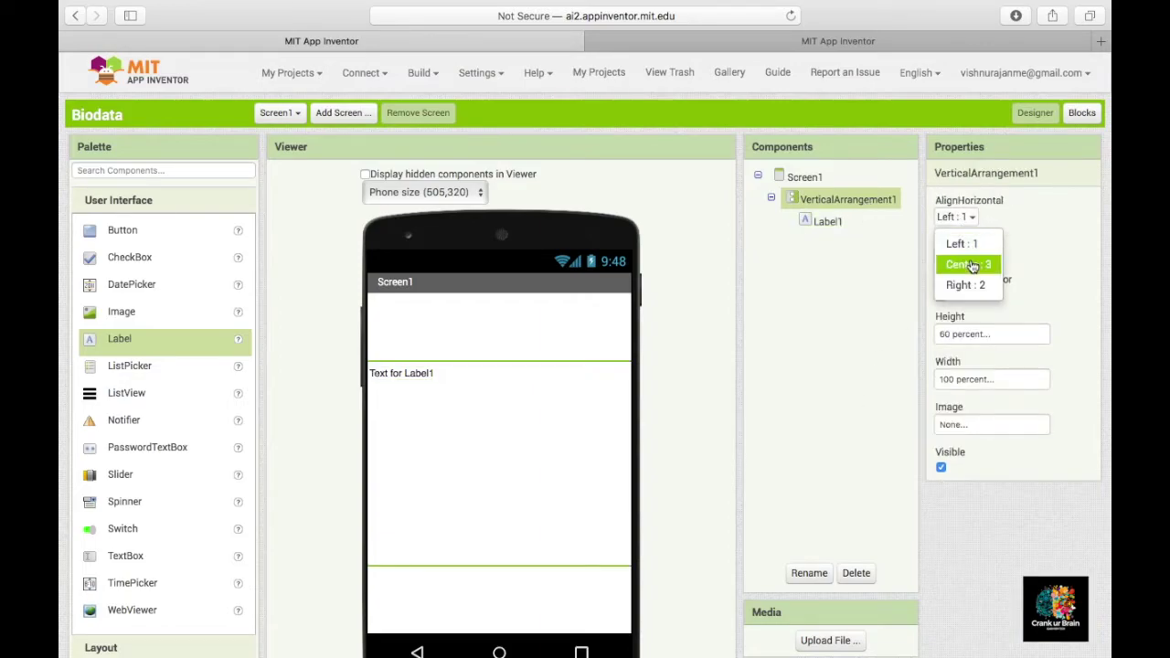
pyautogui.click(968, 264)
pyautogui.click(960, 256)
pyautogui.click(974, 305)
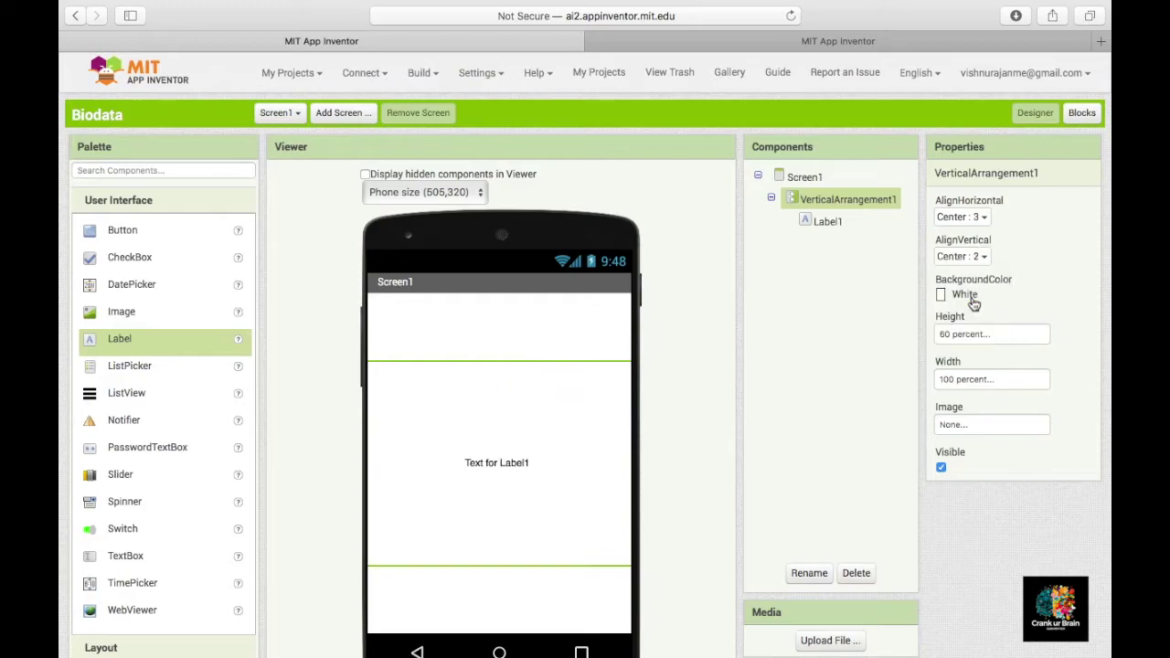
# Step: Set Label1's text to the profile owner's titled name followed by "'s Profile", matching the heading in the stthomas project
pyautogui.click(822, 221)
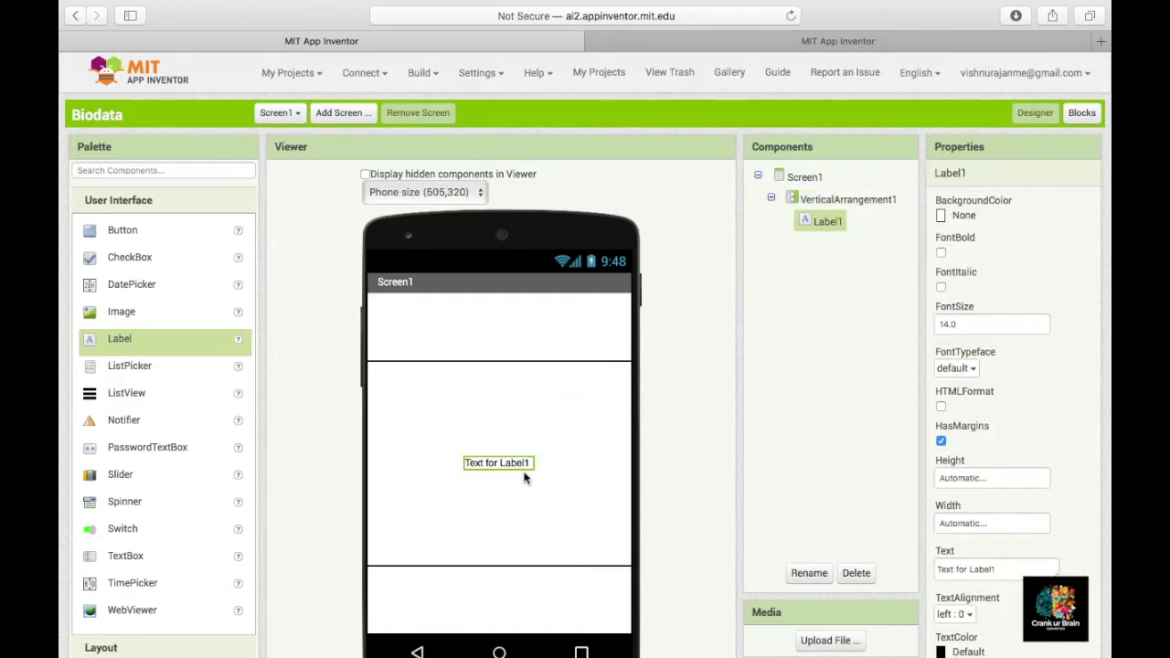
pyautogui.click(731, 39)
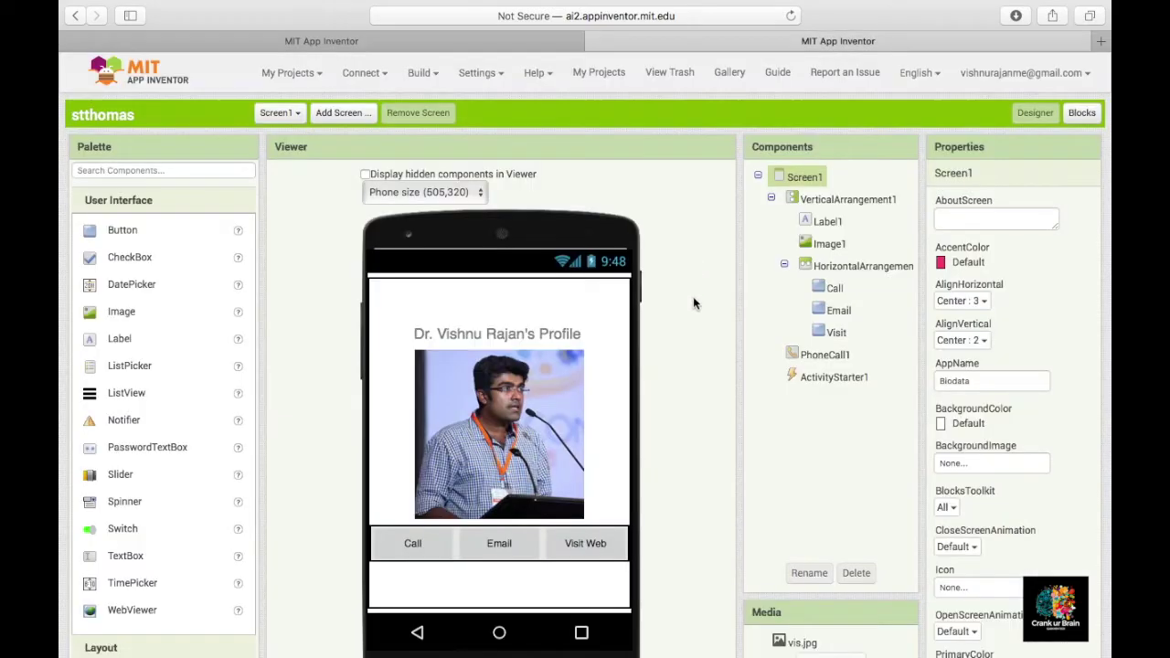
pyautogui.click(512, 40)
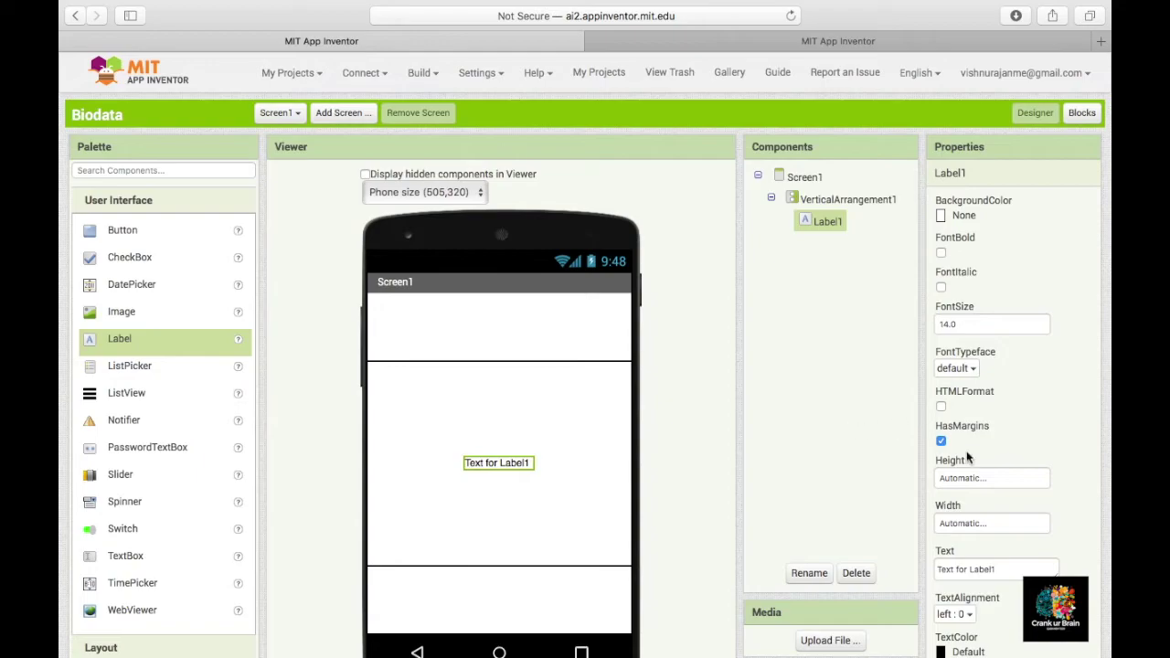
pyautogui.scroll(-3, 1010, 485)
pyautogui.click(1001, 431)
pyautogui.press('super+a')
pyautogui.write('Dr. Vis')
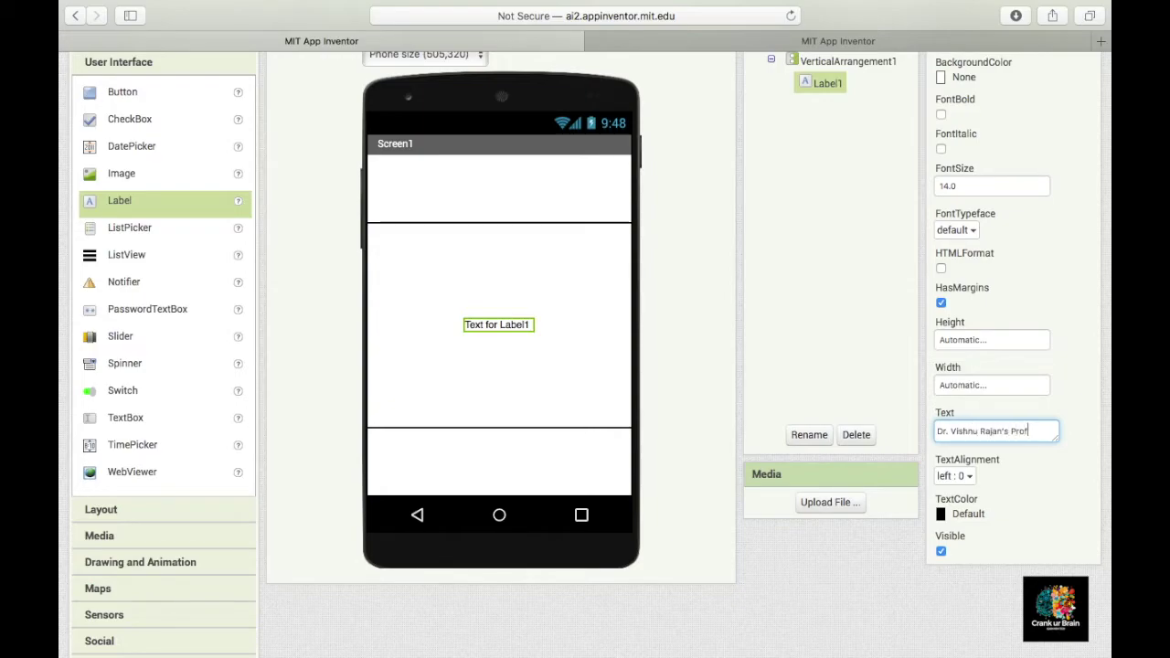
pyautogui.press('Return')
pyautogui.scroll(3, 831, 572)
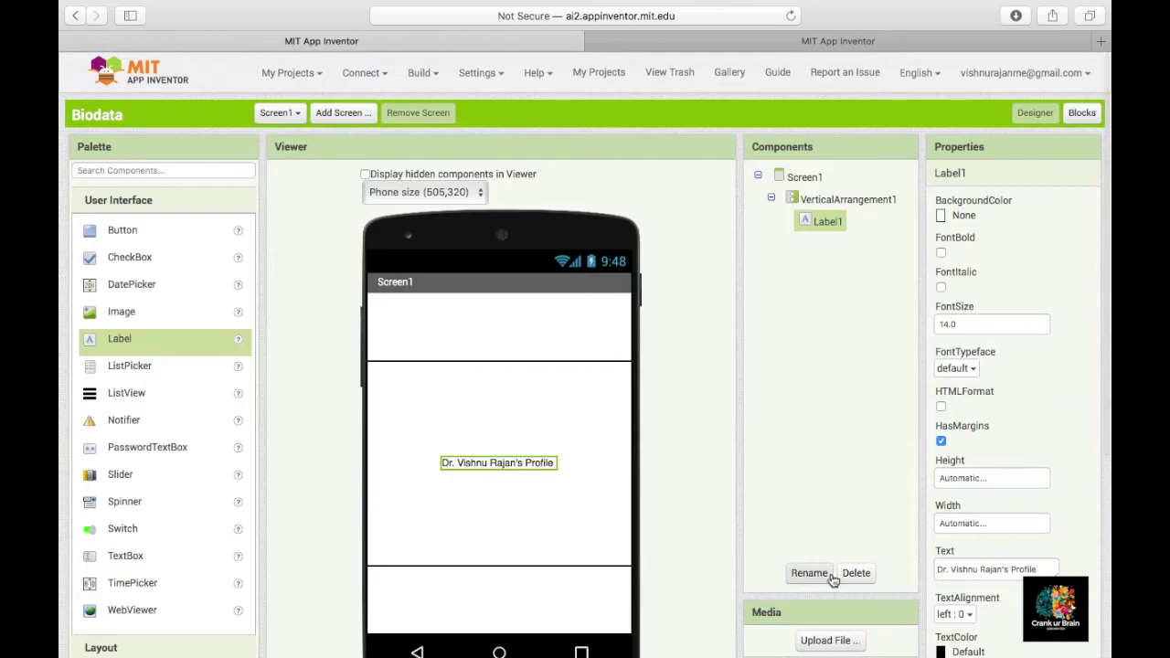
# Step: Set the text color of Label1 to Gray
pyautogui.scroll(-2, 832, 579)
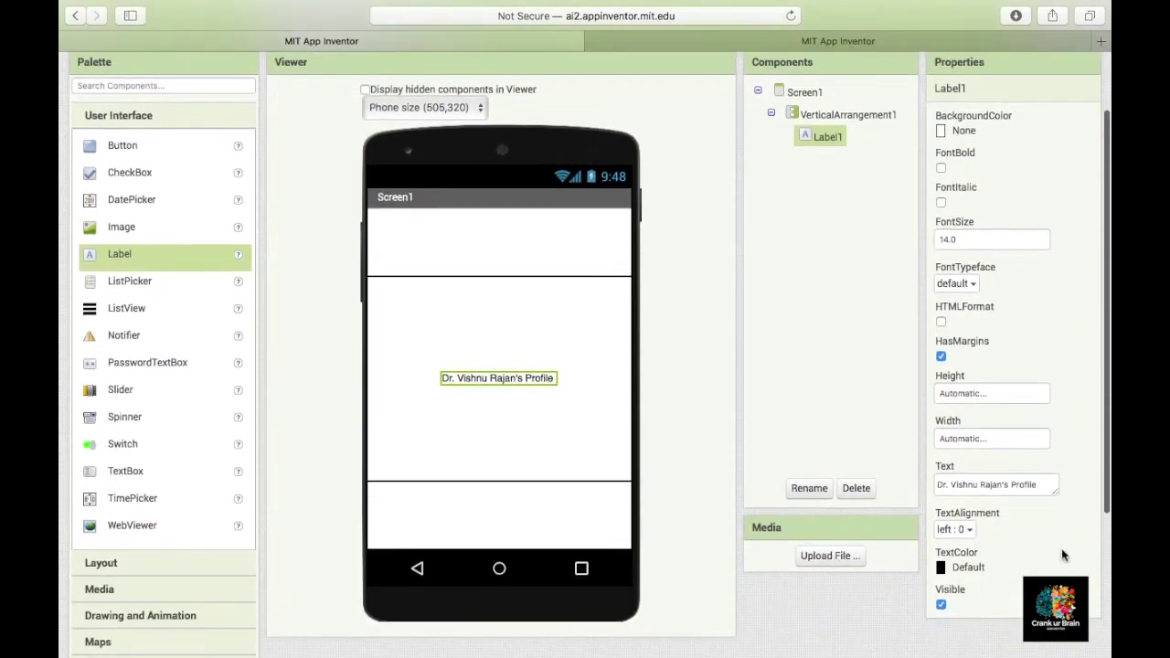
pyautogui.click(969, 569)
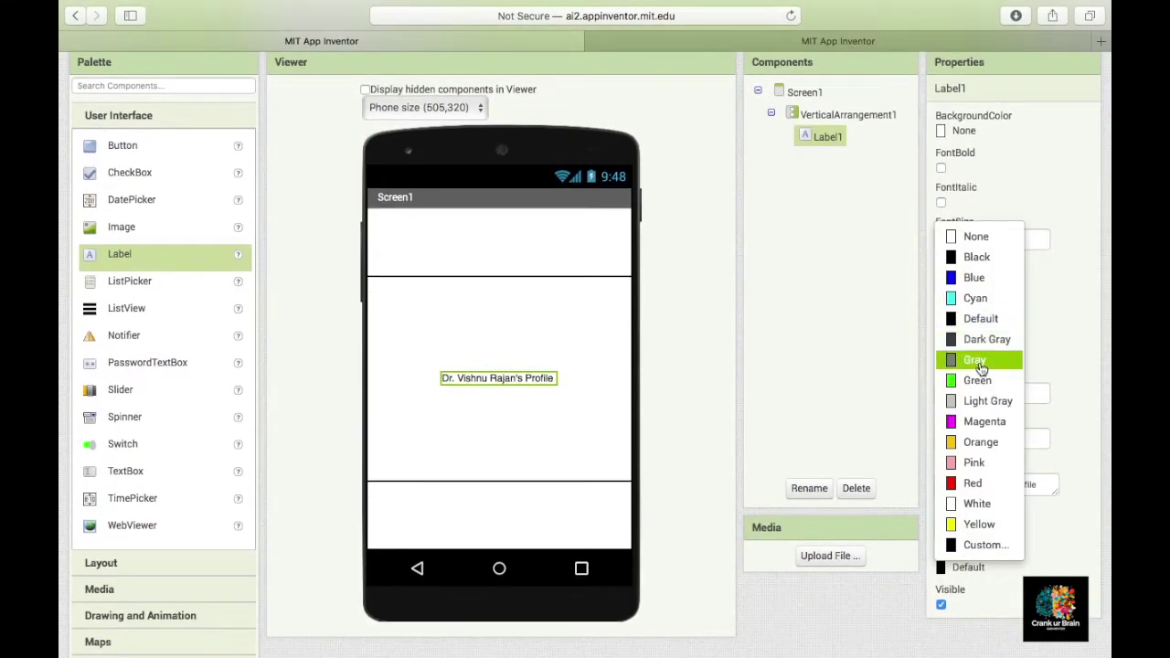
pyautogui.click(980, 367)
pyautogui.scroll(2, 802, 404)
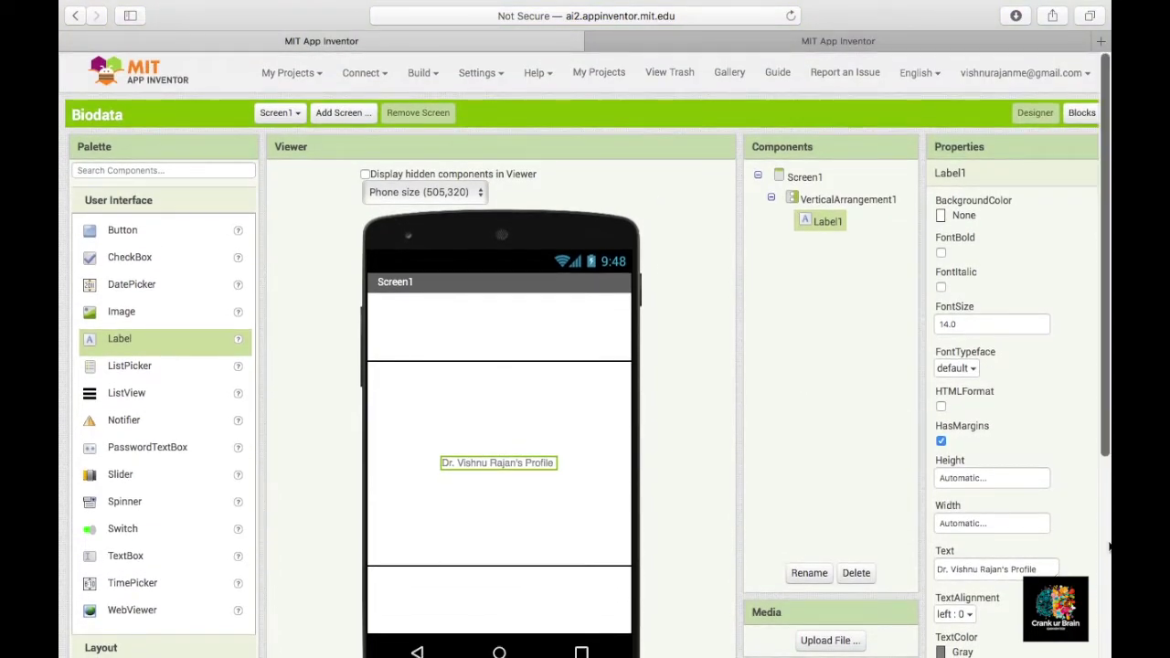
# Step: Try a font size of 24 on Label1
pyautogui.click(968, 322)
pyautogui.moveTo(968, 321); pyautogui.dragTo(883, 325)
pyautogui.write('24')
pyautogui.press('Return')
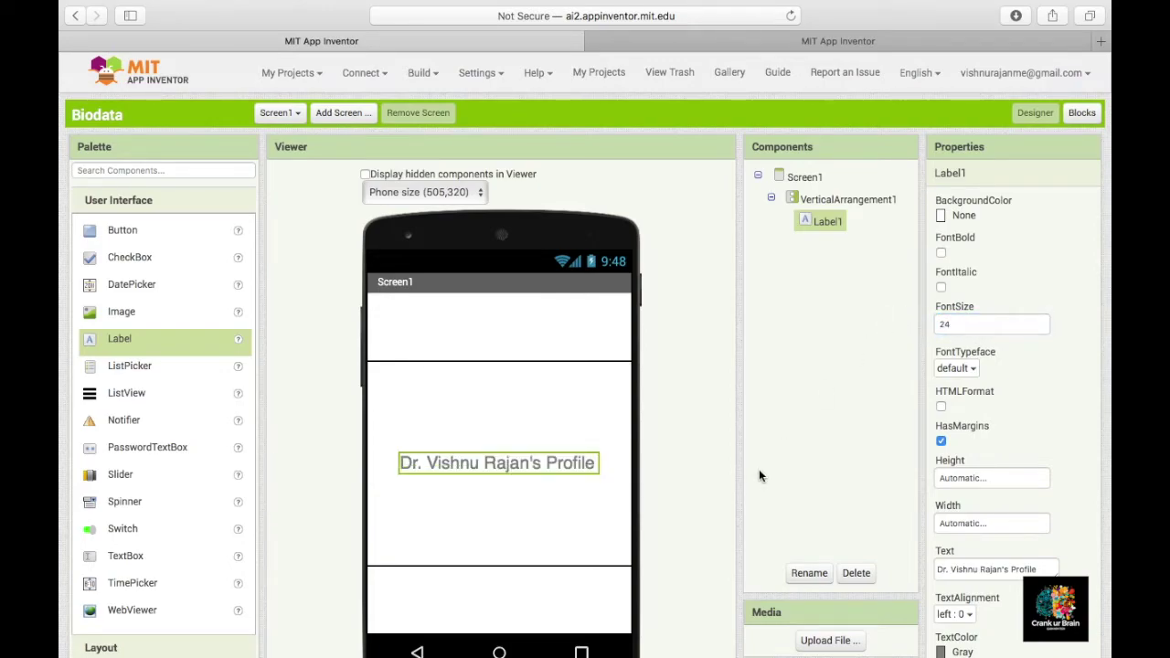
# Step: Set the font size of Label1 to 22
pyautogui.click(976, 322)
pyautogui.press('BackSpace')
pyautogui.write('2')
pyautogui.press('Return')
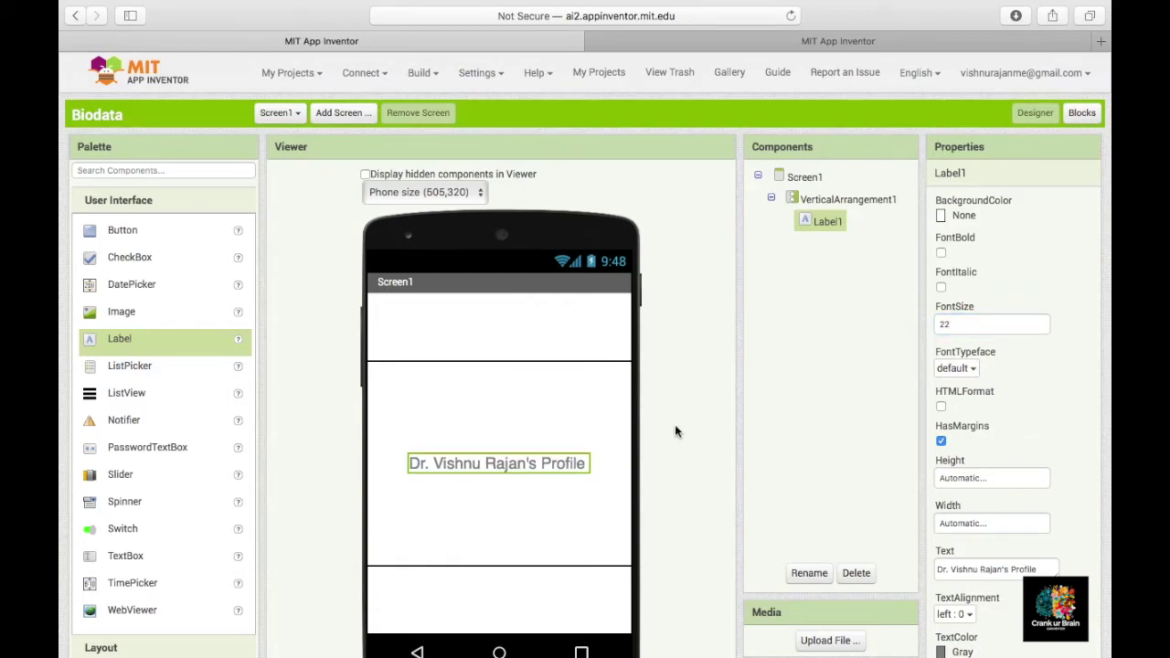
# Step: Check the stthomas layout and place an Image below the heading label inside VerticalArrangement1 in Biodata
pyautogui.click(848, 40)
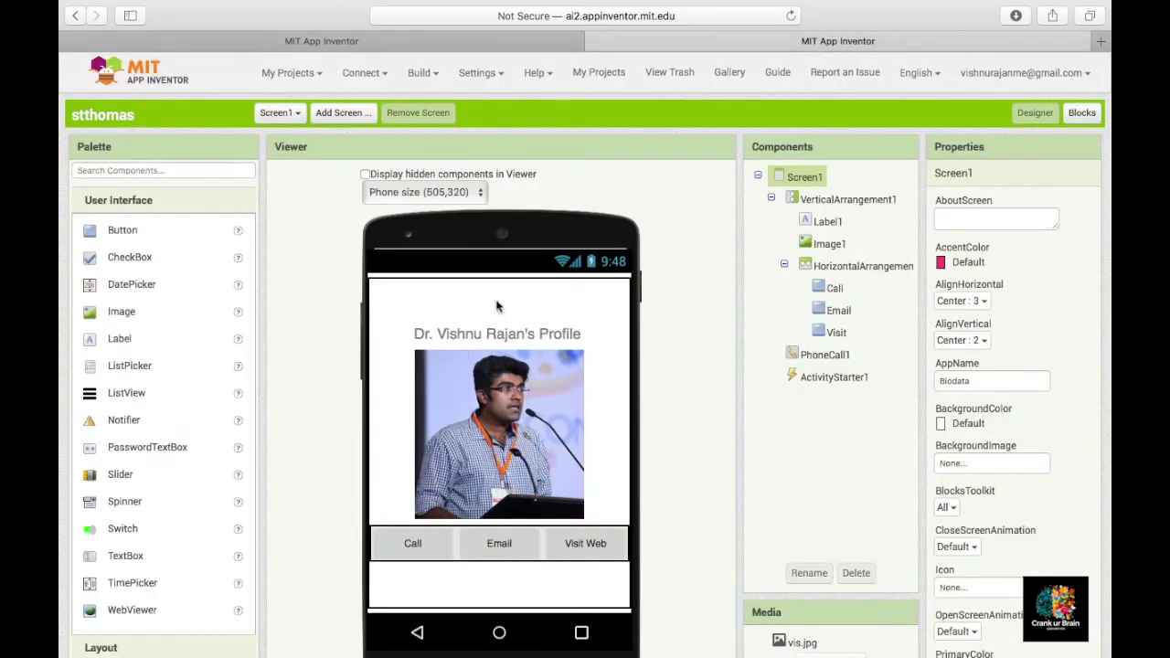
pyautogui.hotkey('ctrl', 'shift', 'Tab')
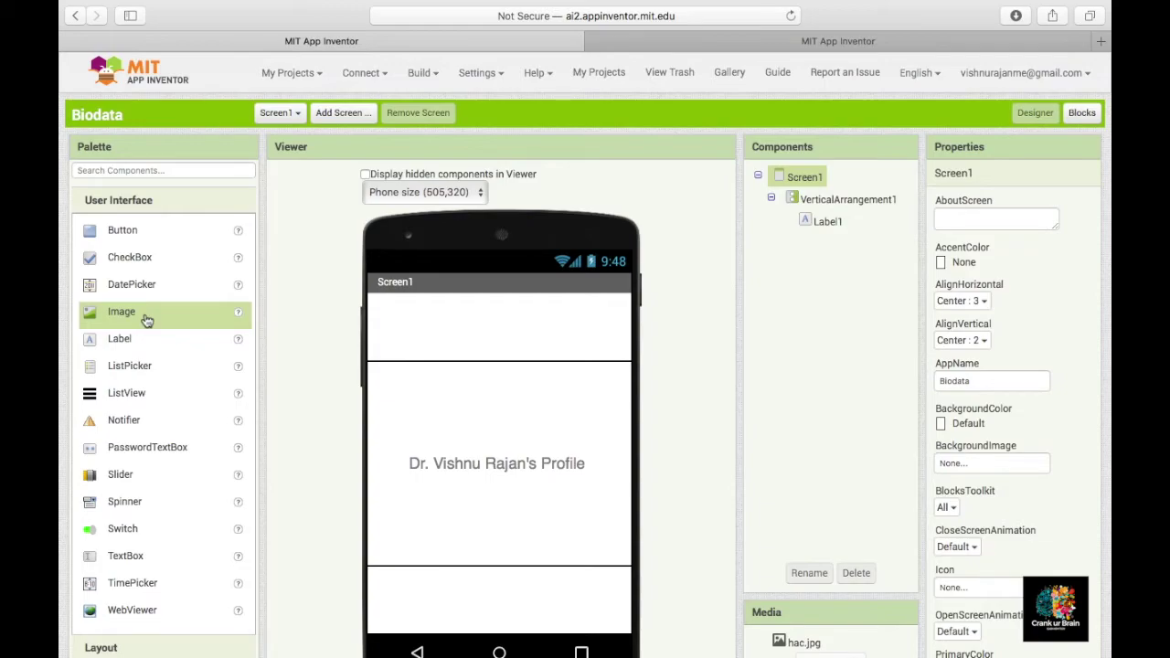
pyautogui.moveTo(146, 320); pyautogui.dragTo(492, 503)
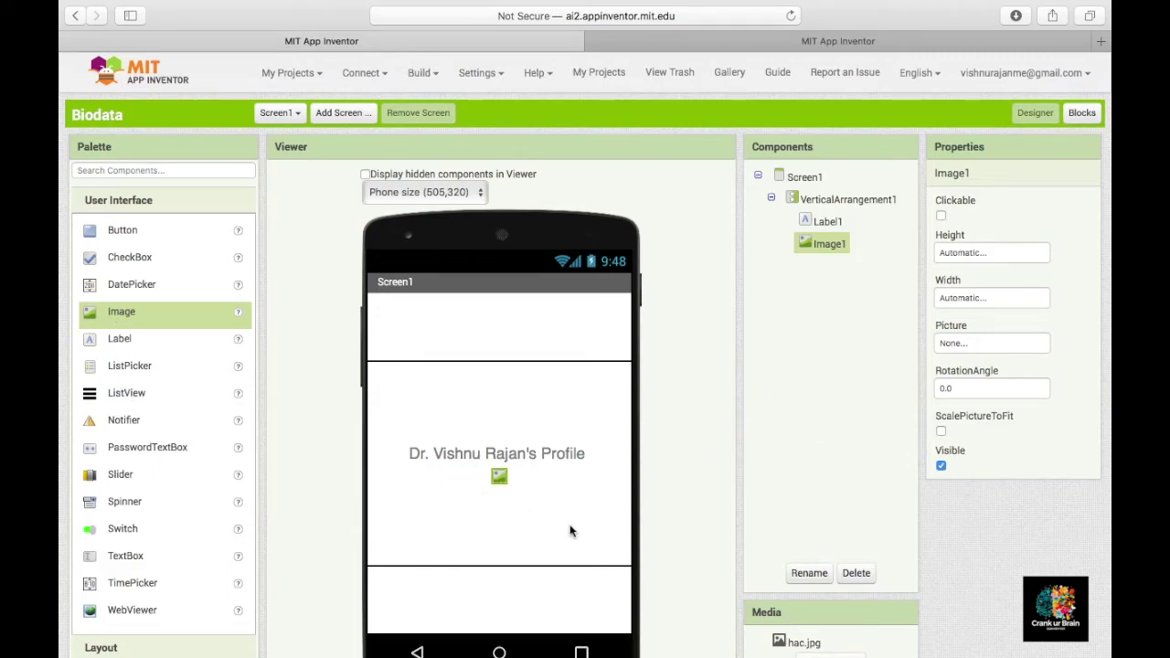
# Step: Set Image1's height to 50 percent and its width to 90 percent
pyautogui.click(989, 255)
pyautogui.click(976, 302)
pyautogui.write('50')
pyautogui.click(1001, 321)
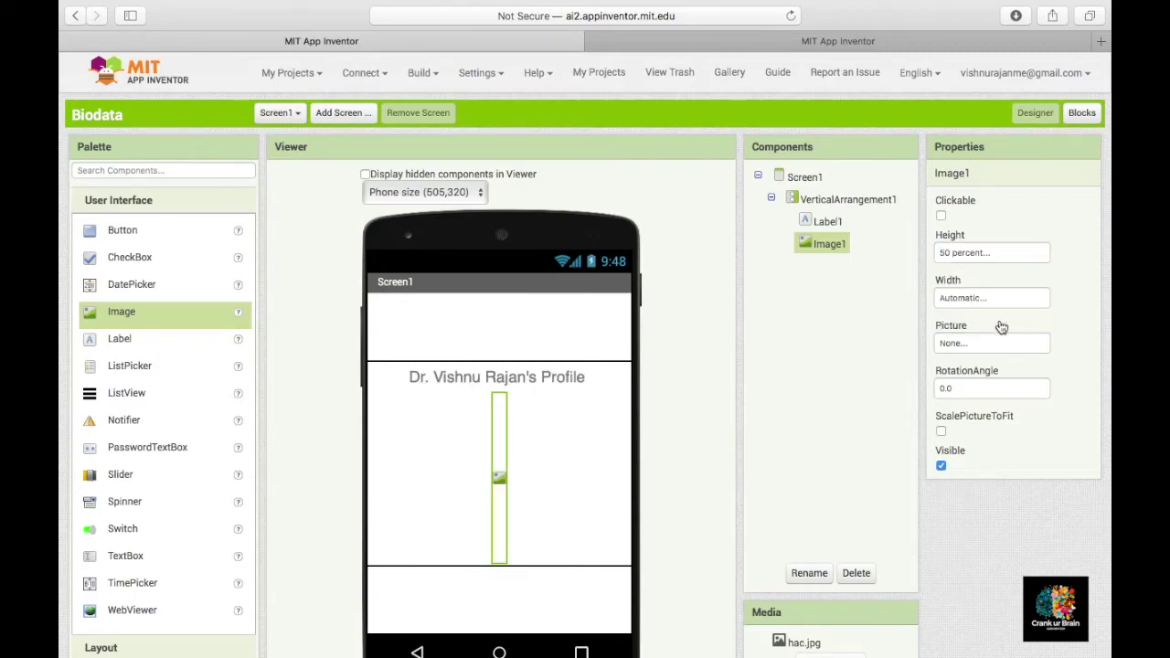
pyautogui.click(991, 299)
pyautogui.click(962, 345)
pyautogui.write('90')
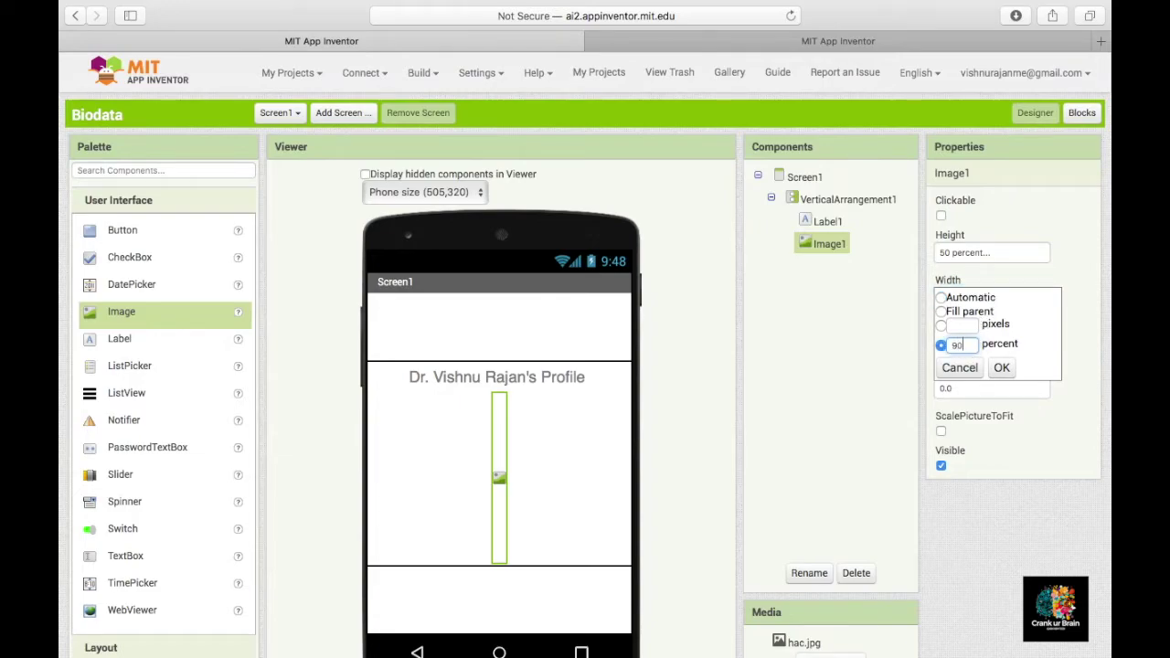
pyautogui.click(1000, 367)
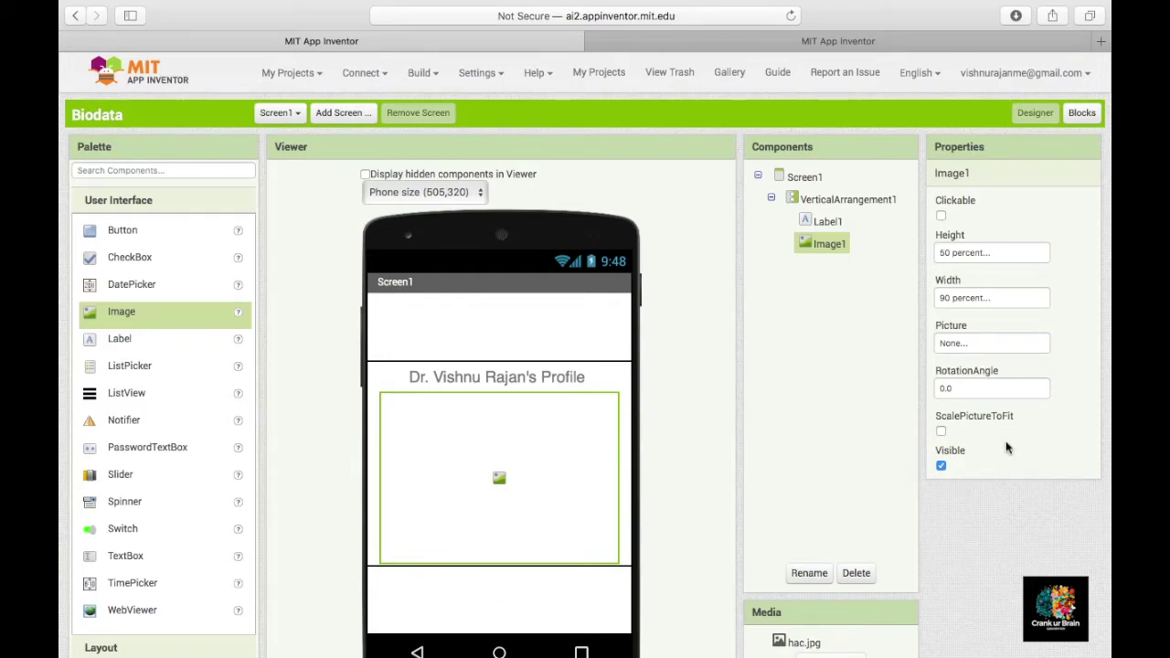
# Step: Upload the hac image from the Desktop folder and use it as the picture of Image1
pyautogui.click(996, 343)
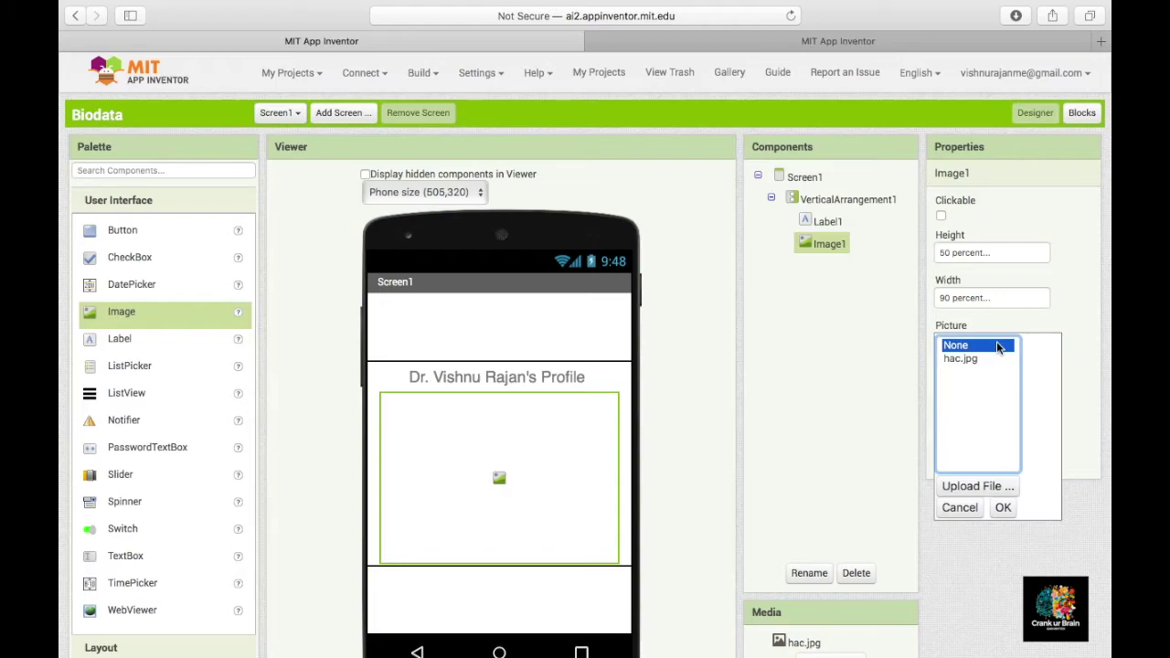
pyautogui.click(1038, 315)
pyautogui.click(998, 343)
pyautogui.click(990, 486)
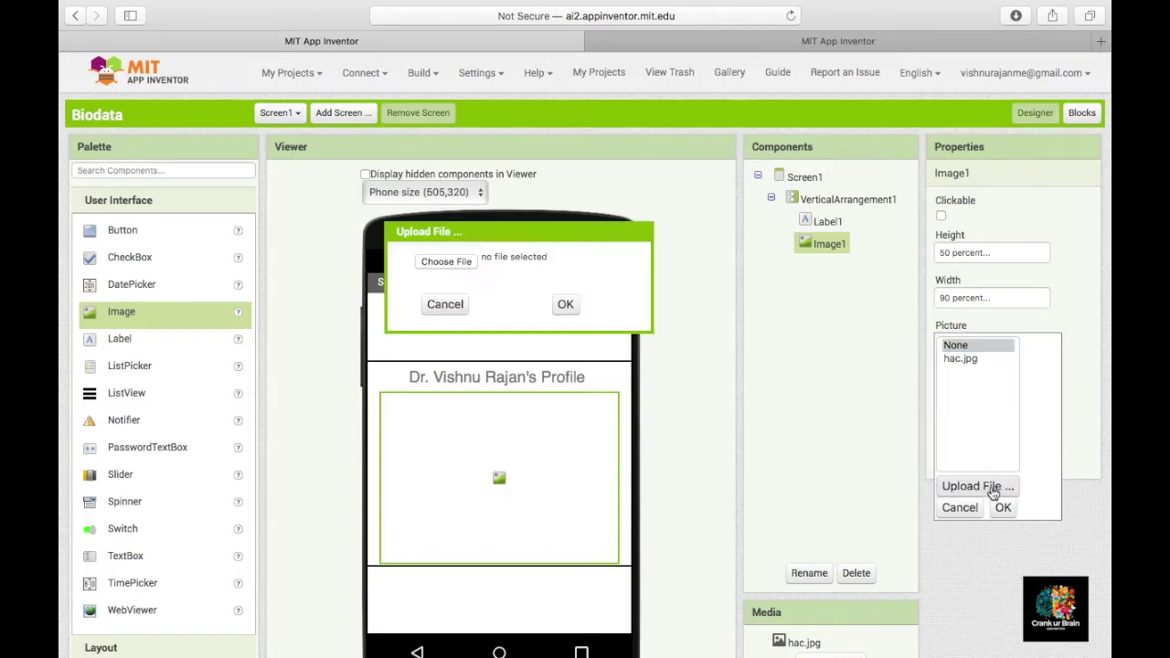
pyautogui.click(454, 261)
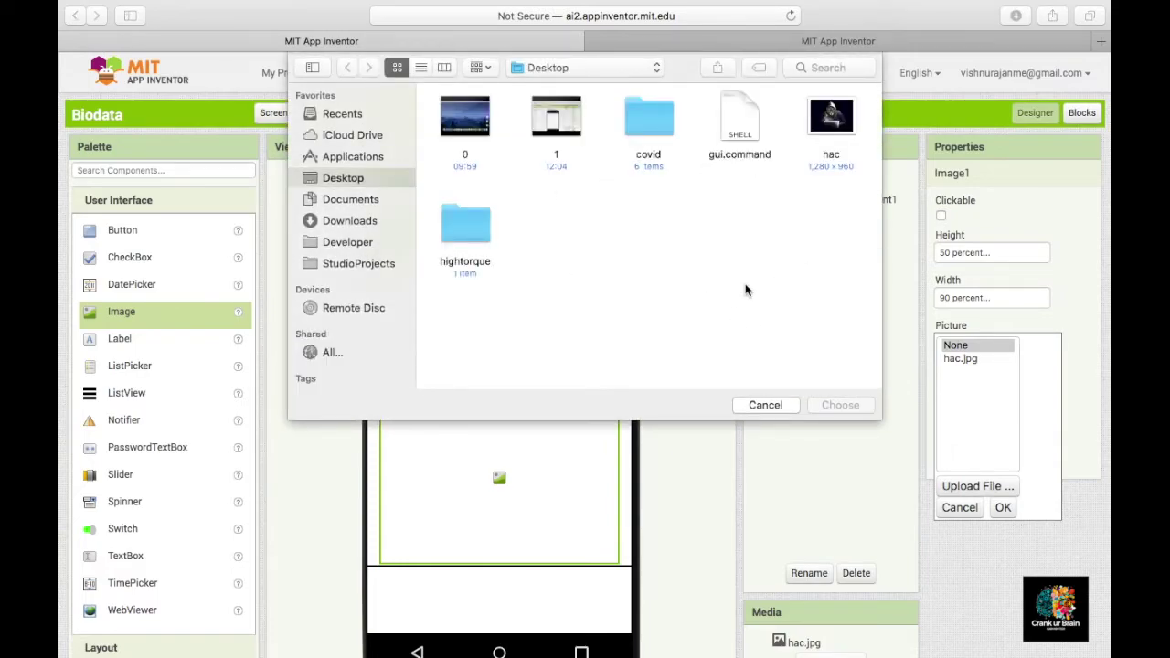
pyautogui.click(841, 126)
pyautogui.click(852, 414)
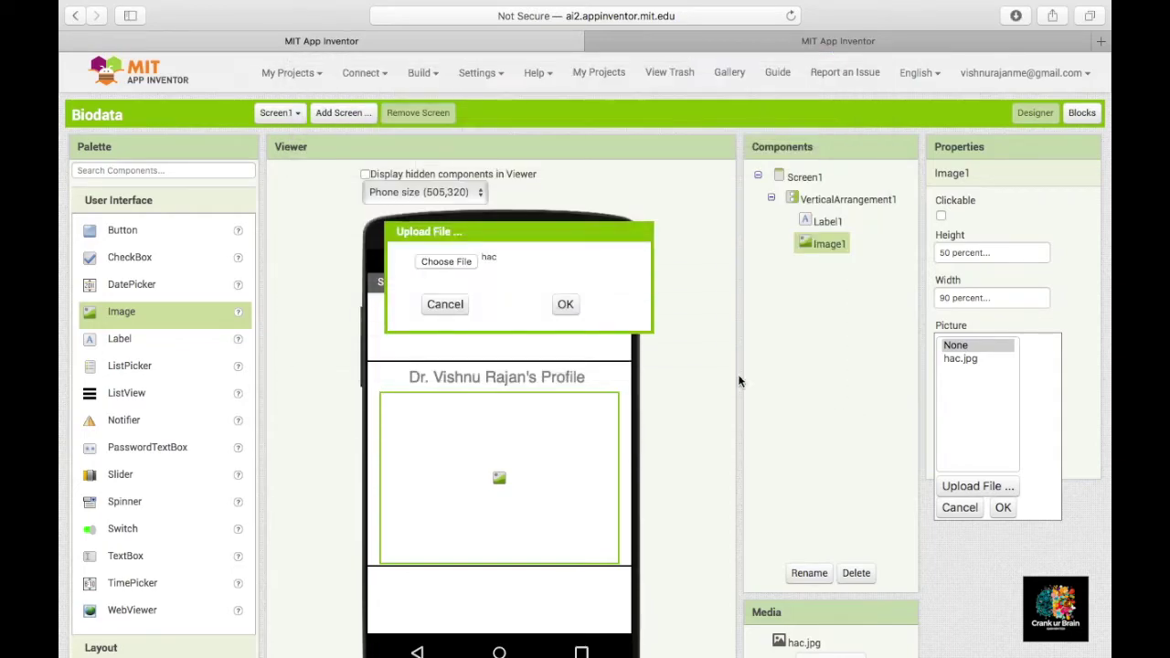
pyautogui.click(565, 303)
pyautogui.click(734, 394)
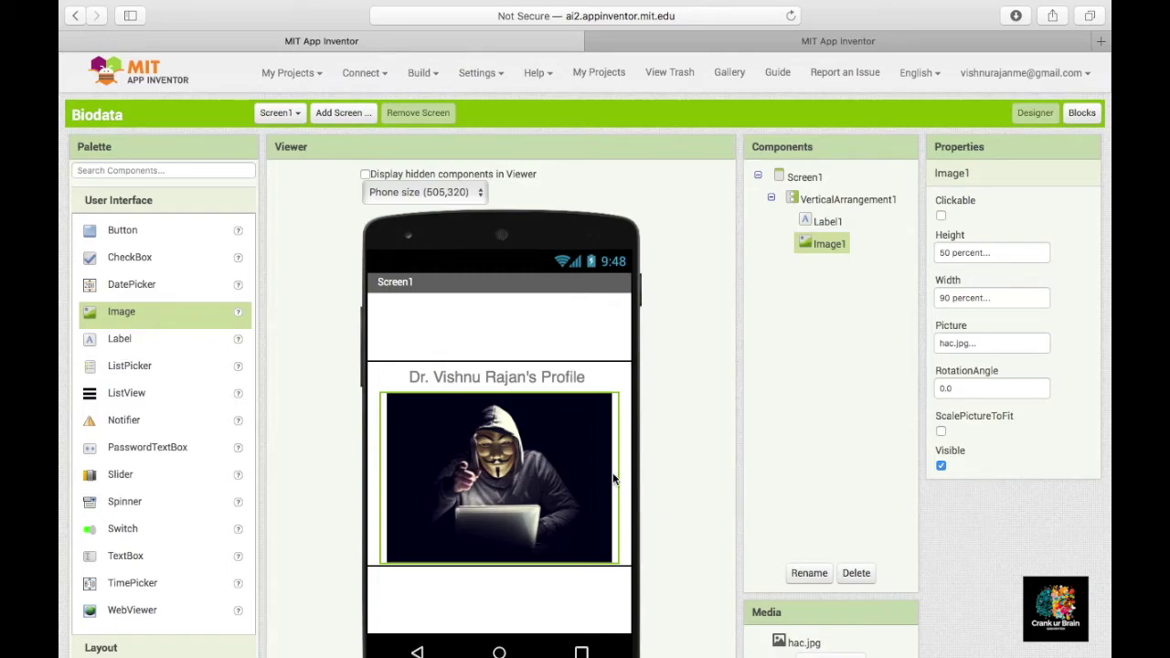
# Step: Check the button row in the stthomas layout and set VerticalArrangement1's height in Biodata to 80 percent
pyautogui.click(827, 41)
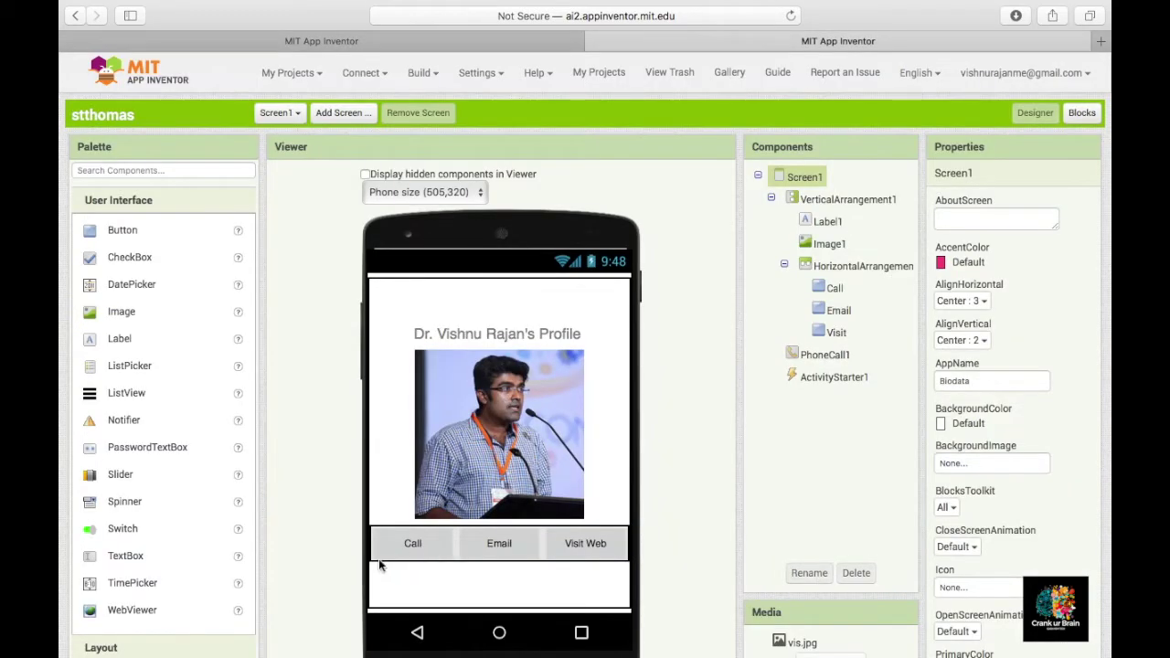
pyautogui.click(534, 48)
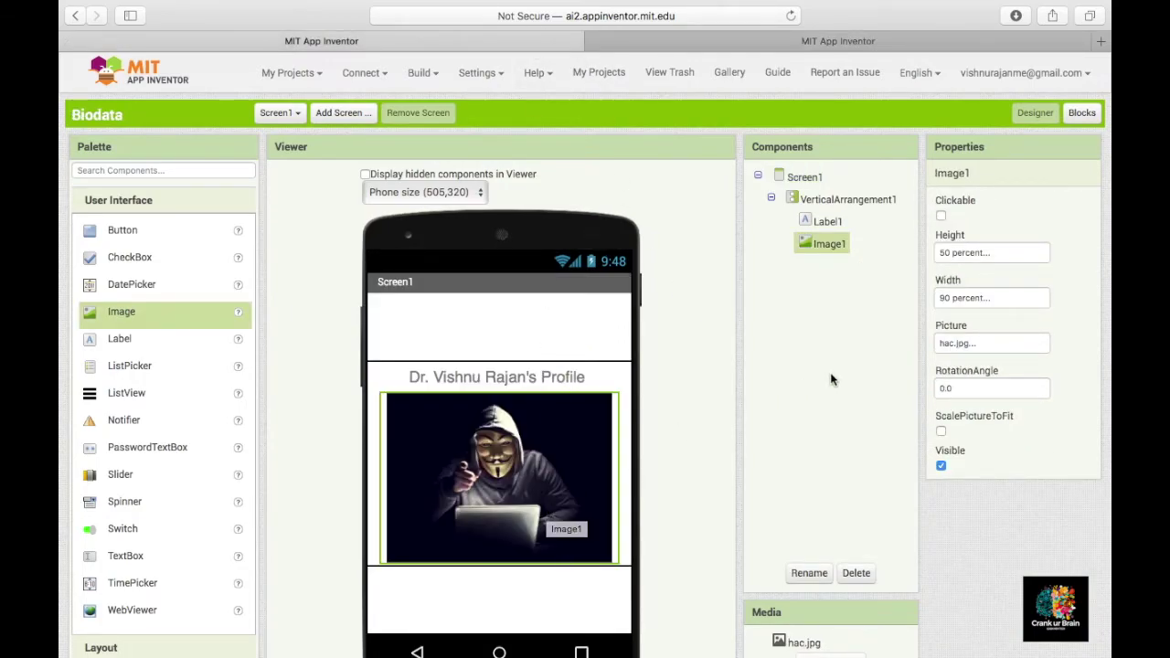
pyautogui.click(833, 203)
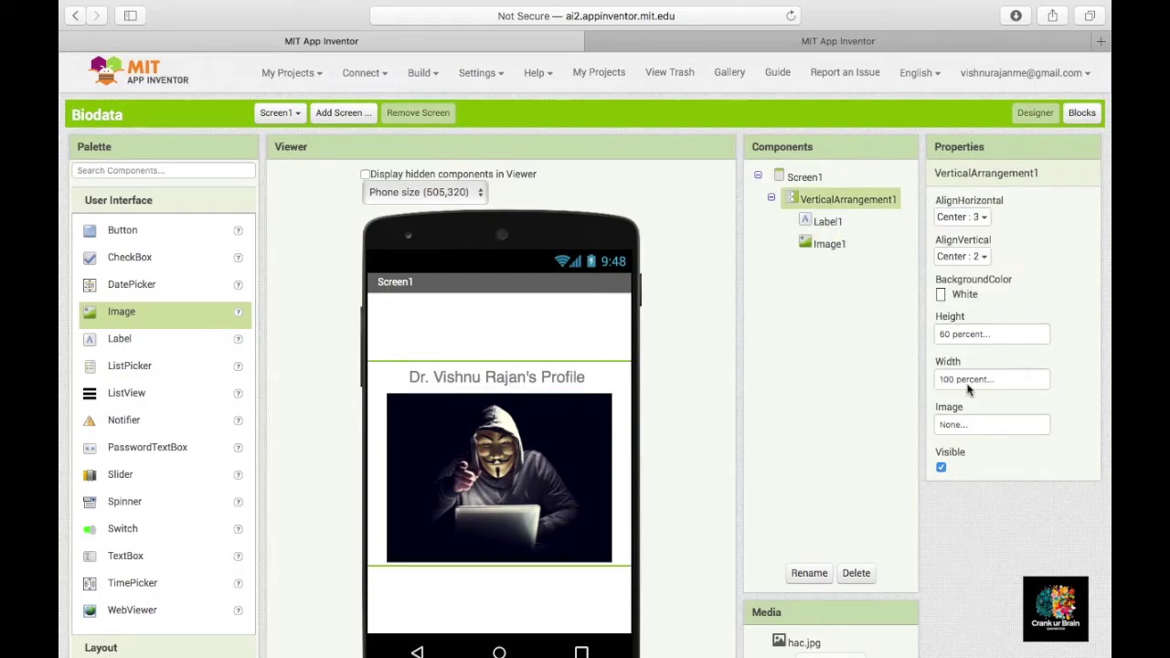
pyautogui.click(1016, 334)
pyautogui.doubleClick(977, 382)
pyautogui.write('80')
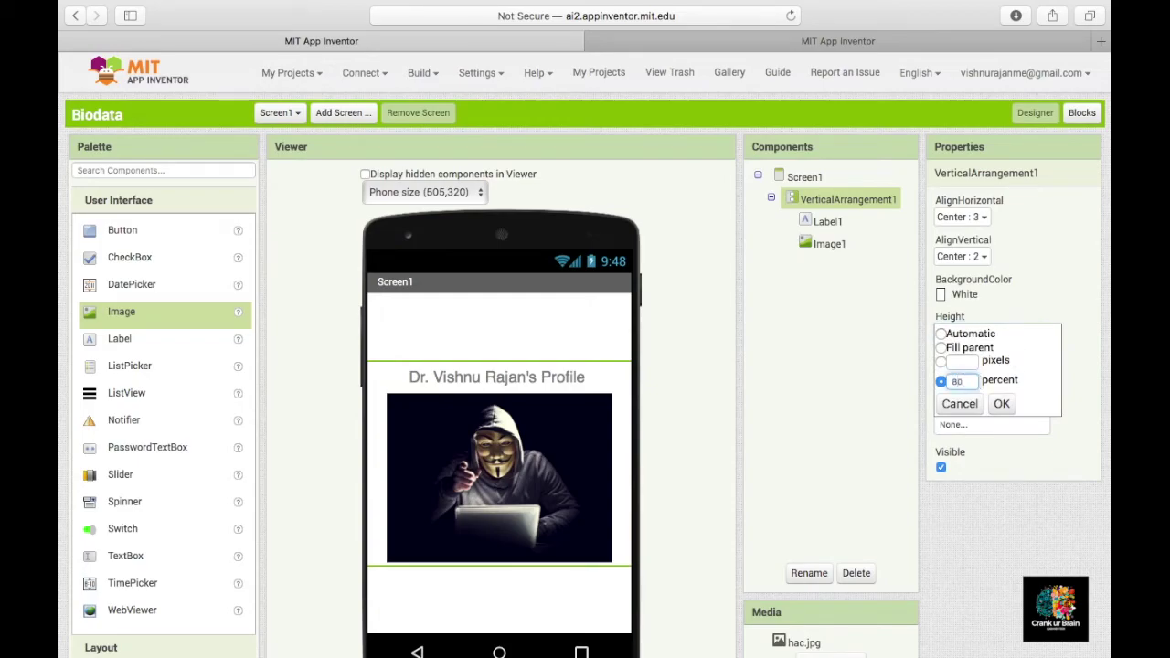
pyautogui.click(1002, 403)
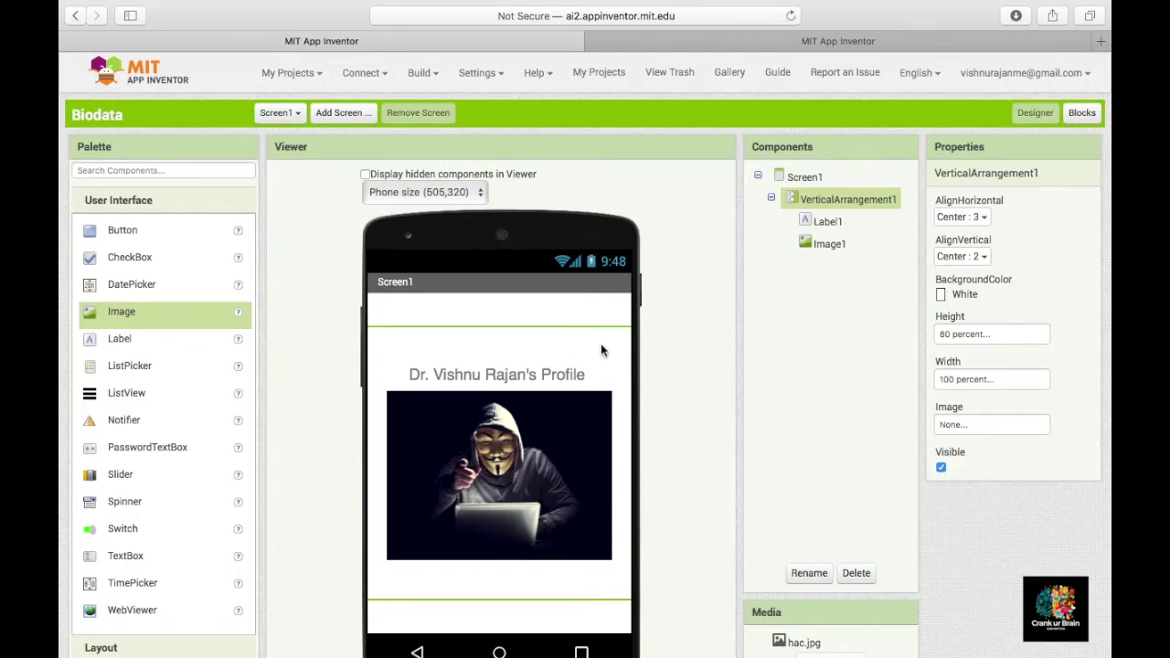
# Step: Place a HorizontalArrangement below Image1 inside VerticalArrangement1 in Biodata, following the stthomas layout
pyautogui.click(823, 40)
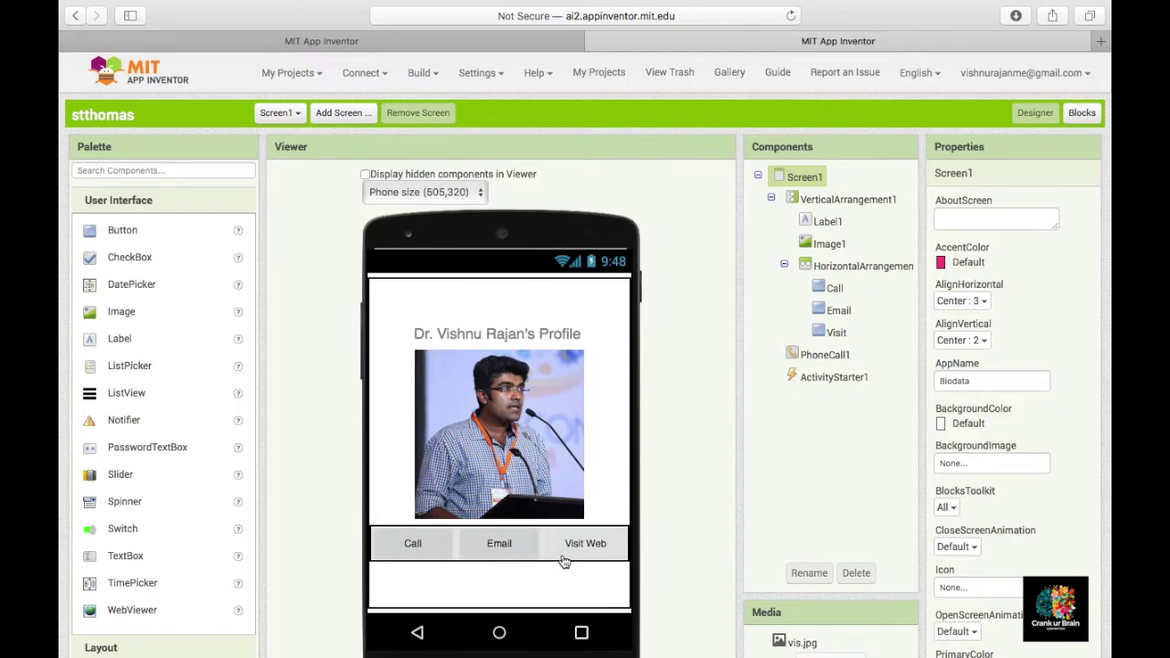
pyautogui.click(545, 39)
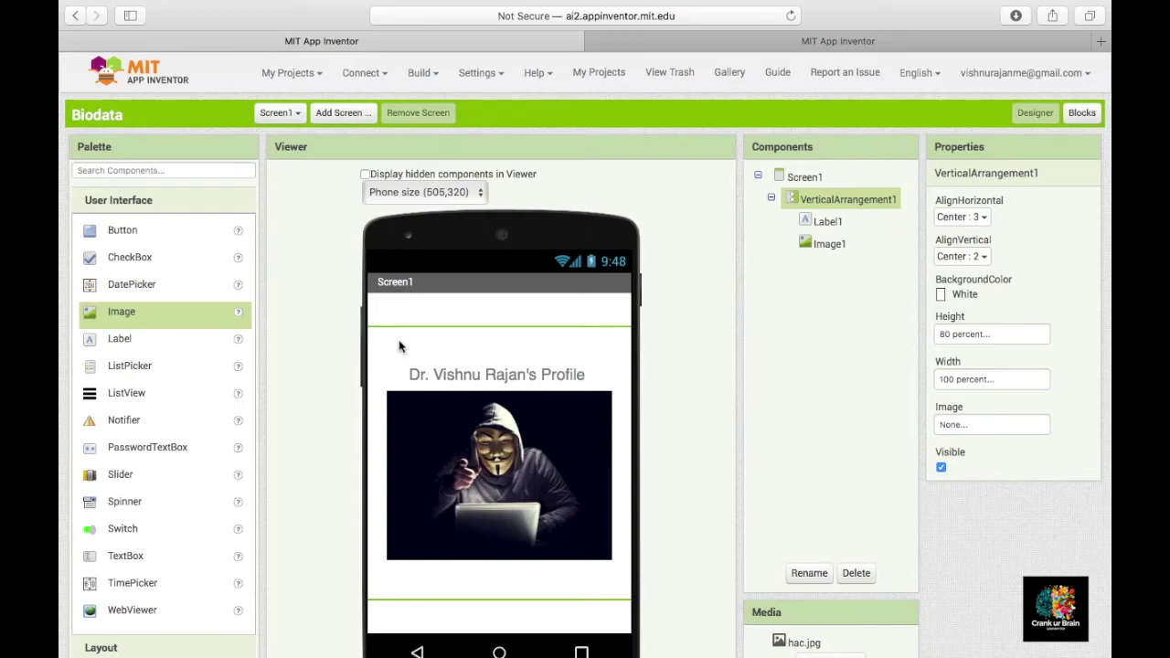
pyautogui.scroll(-2, 149, 561)
pyautogui.click(126, 556)
pyautogui.scroll(2, 128, 564)
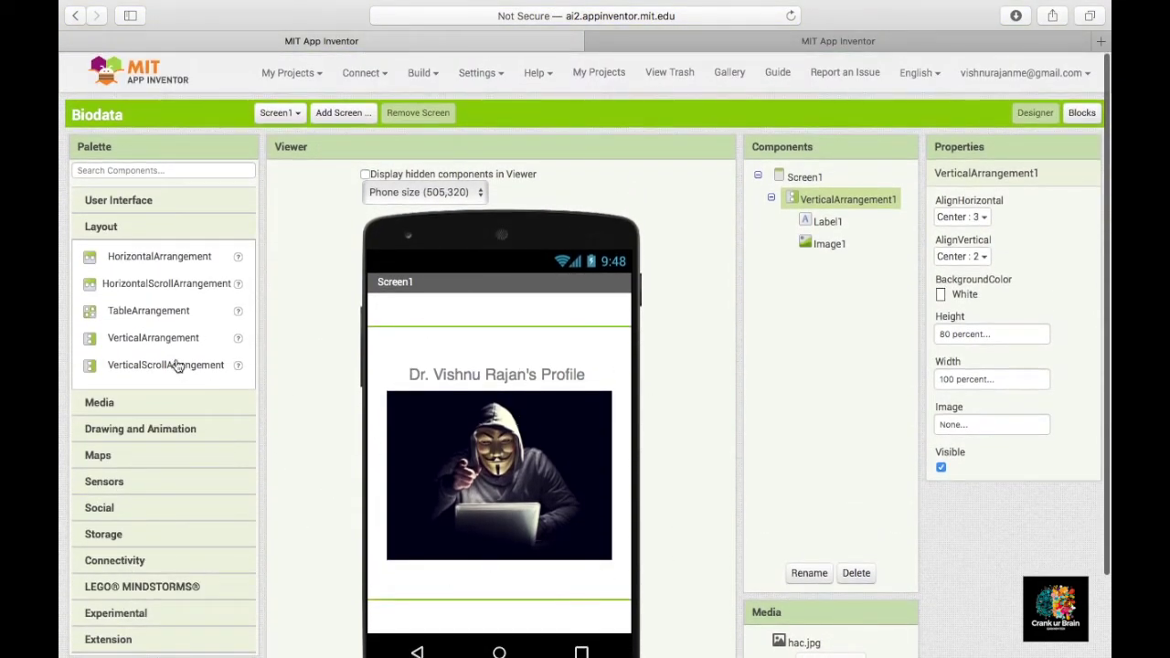
pyautogui.click(198, 267)
pyautogui.moveTo(198, 266); pyautogui.dragTo(491, 564)
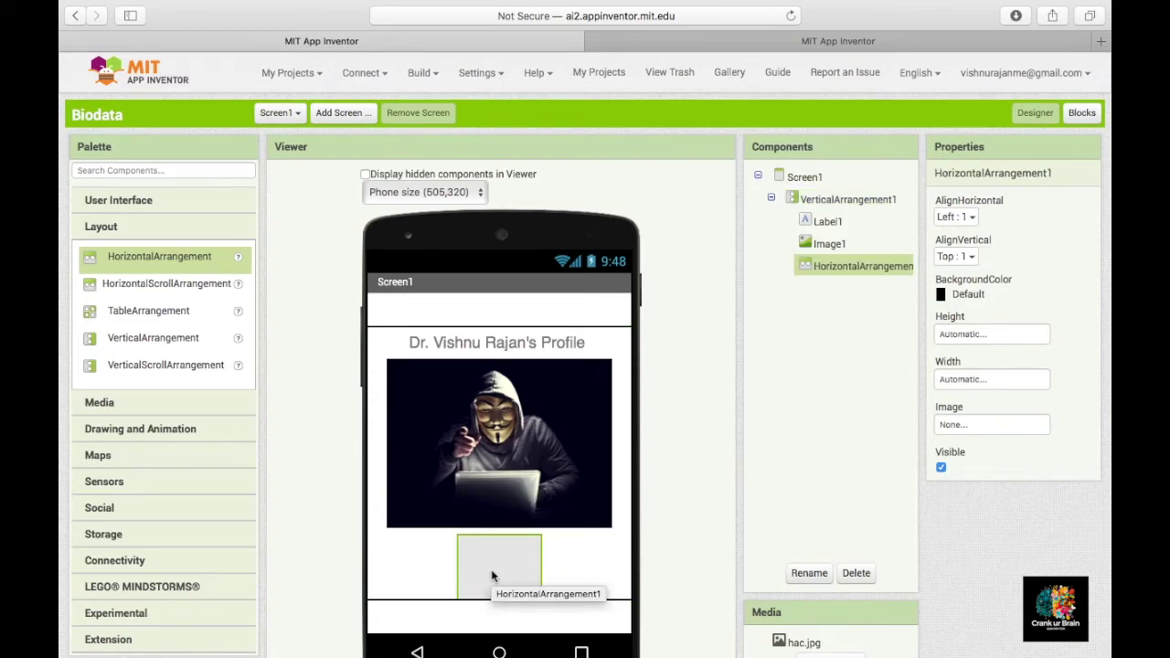
# Step: Set both the horizontal and vertical alignment of HorizontalArrangement1 to Center
pyautogui.click(955, 217)
pyautogui.click(971, 265)
pyautogui.click(960, 255)
pyautogui.click(968, 303)
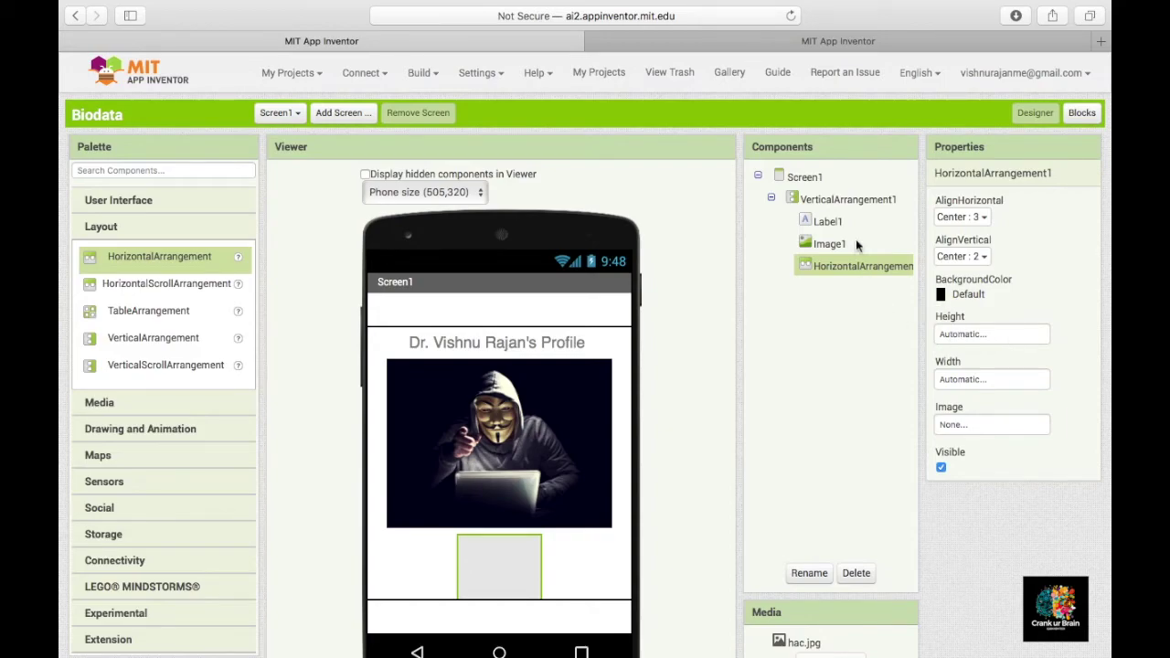
# Step: Check the heights of VerticalArrangement1 and Image1, and set HorizontalArrangement1's height to 15 percent
pyautogui.click(855, 199)
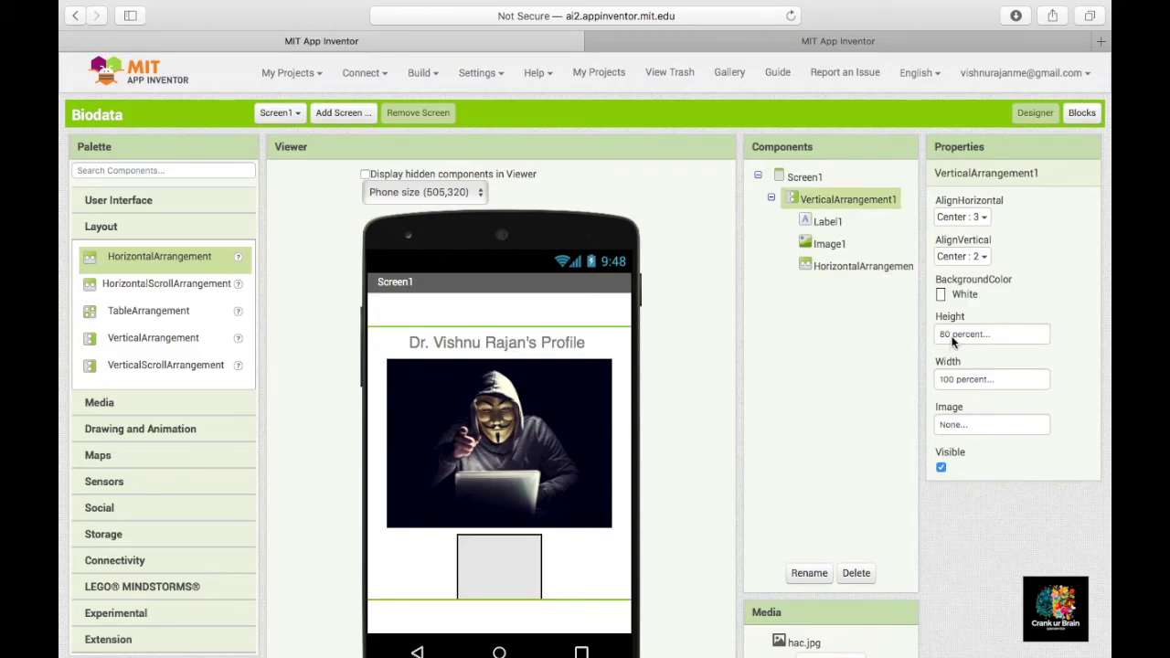
pyautogui.click(830, 244)
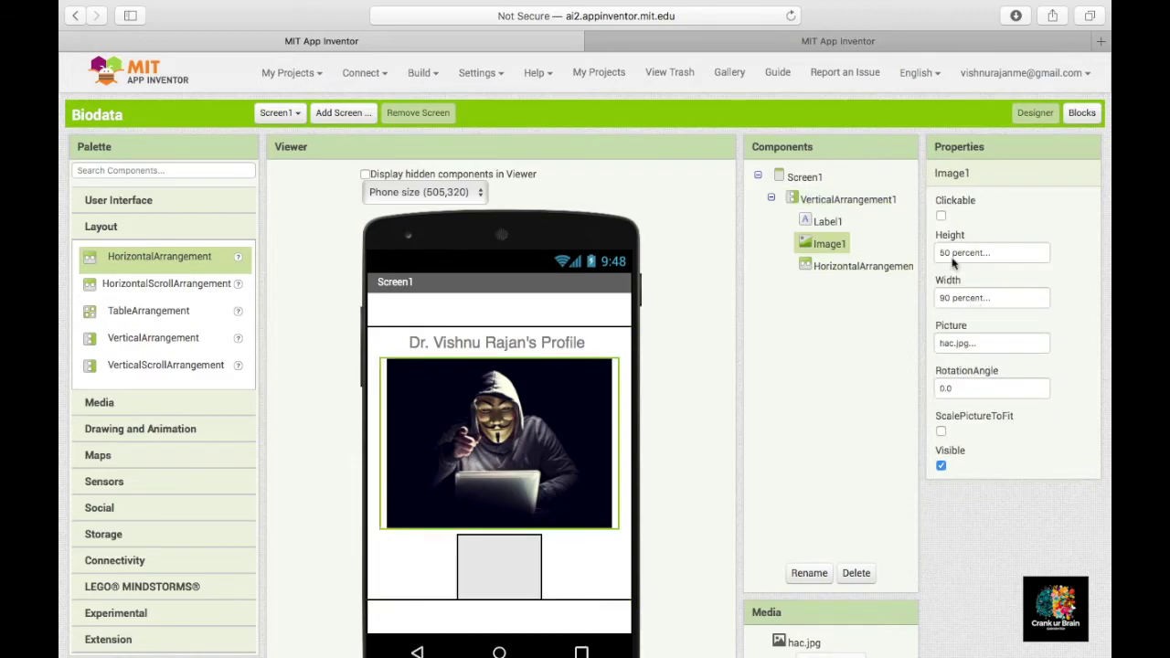
pyautogui.click(859, 266)
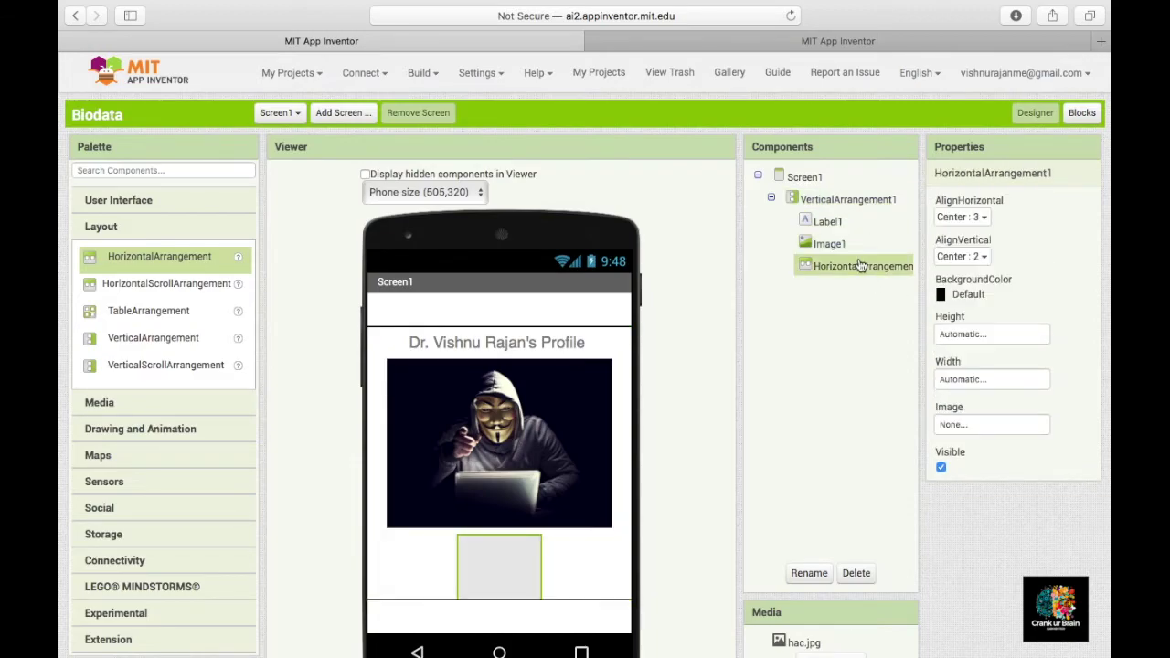
pyautogui.click(996, 335)
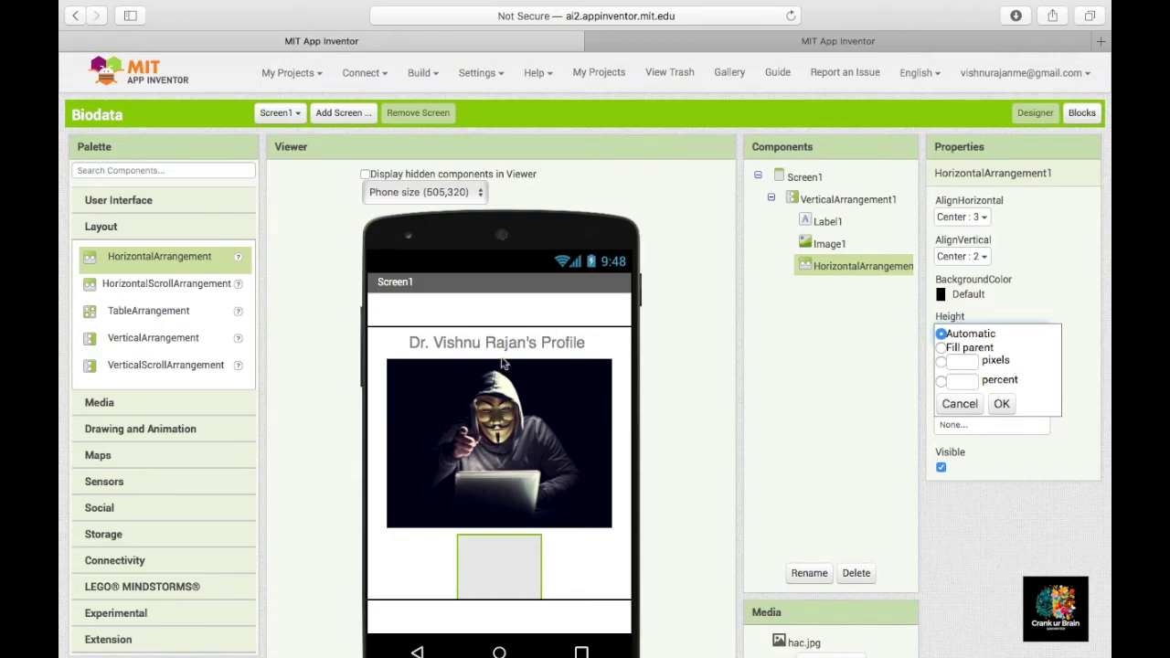
pyautogui.click(974, 381)
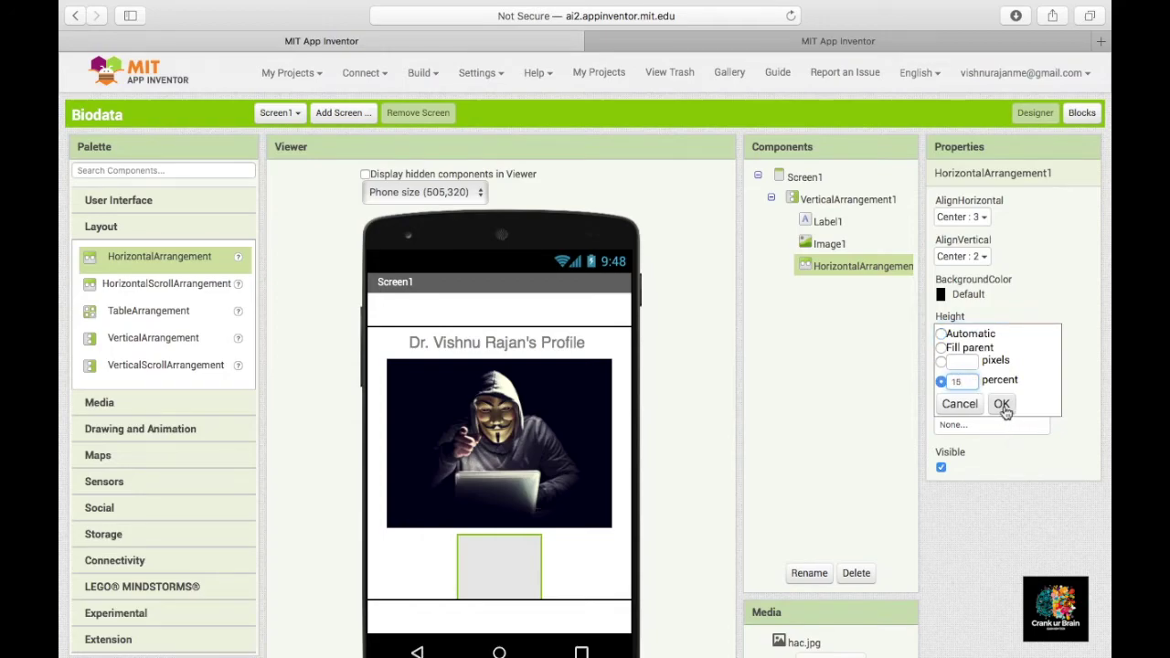
pyautogui.click(1002, 405)
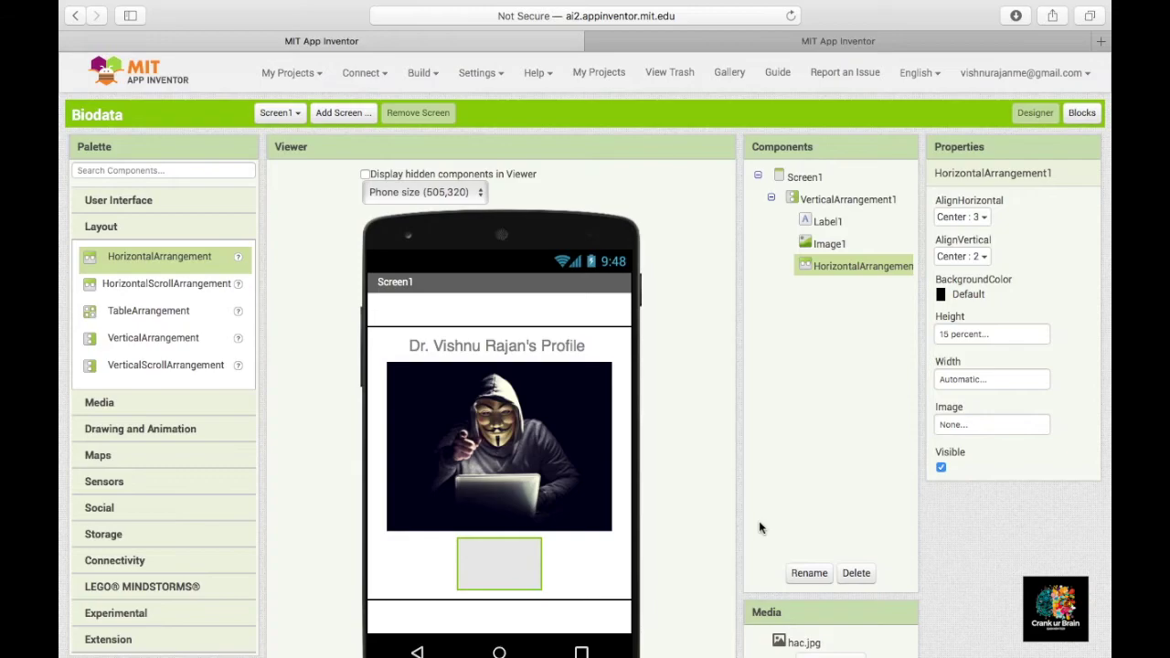
# Step: Check the button row in the stthomas layout and set HorizontalArrangement1's width in Biodata to Fill parent
pyautogui.click(734, 41)
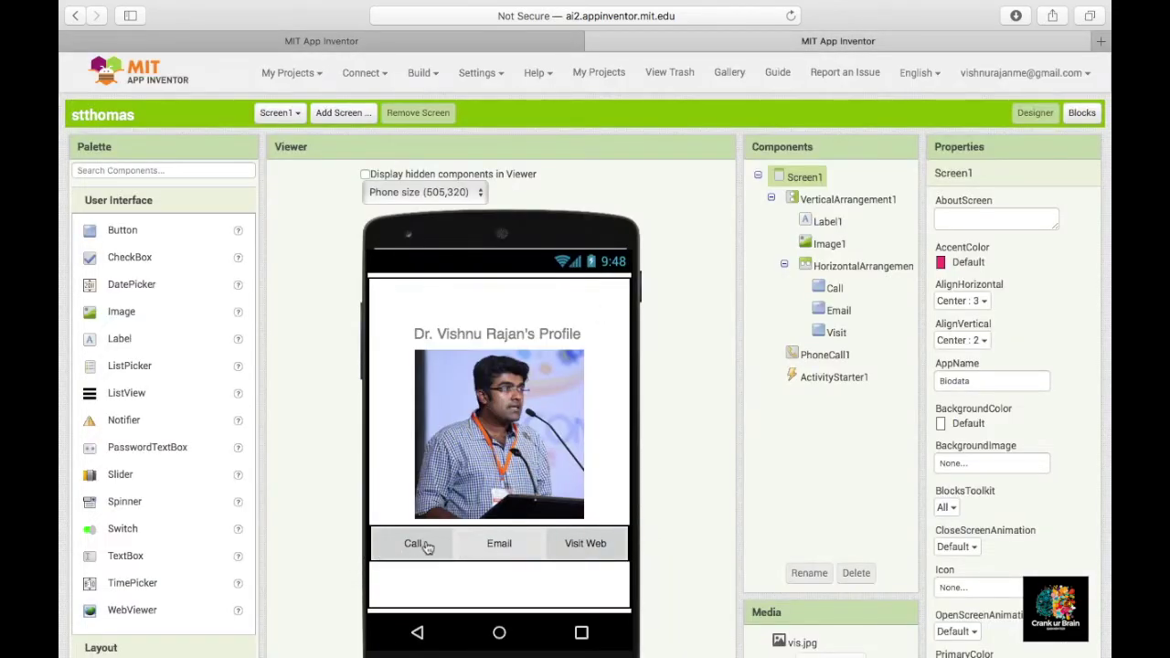
pyautogui.click(519, 43)
pyautogui.click(991, 382)
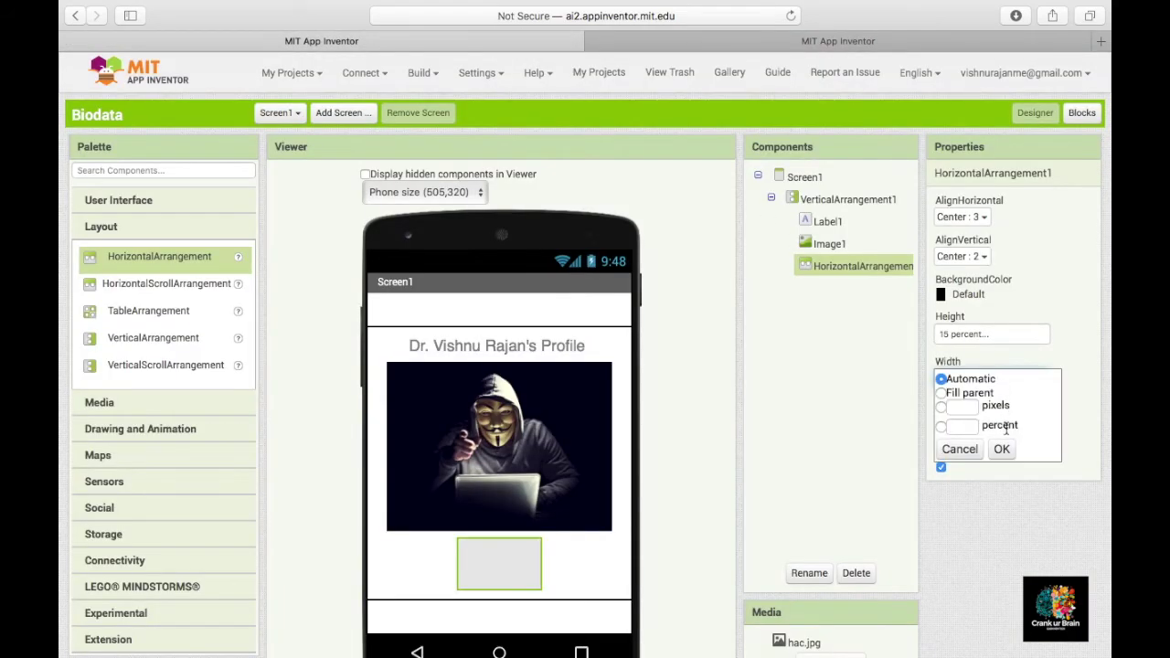
pyautogui.click(986, 395)
pyautogui.click(1002, 448)
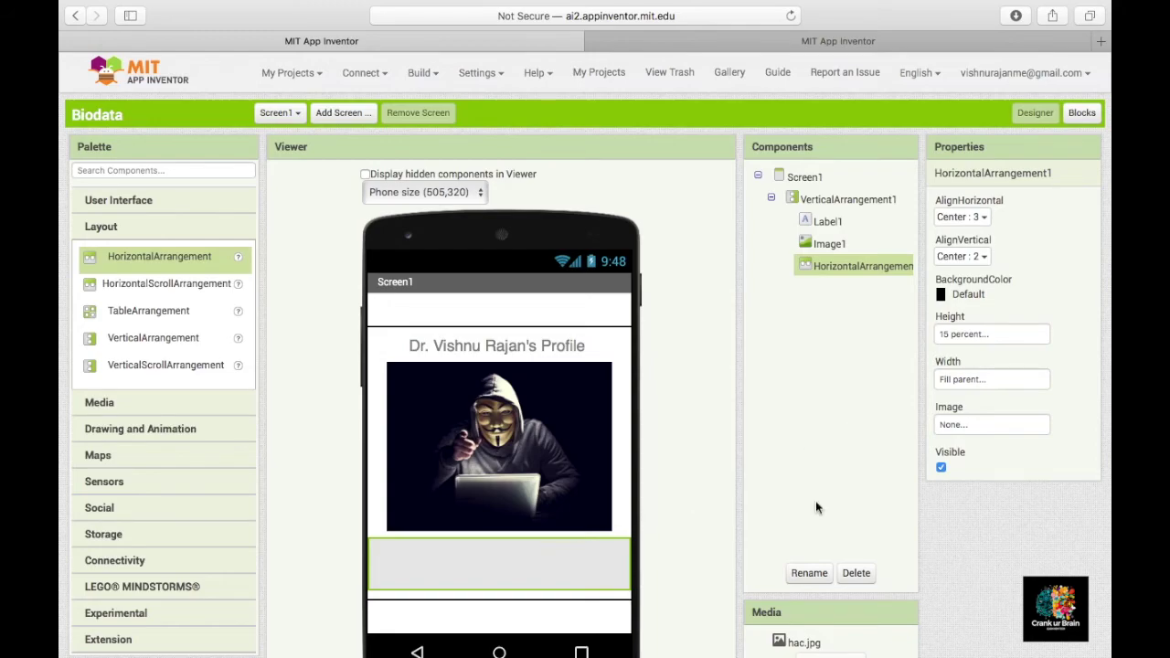
# Step: Change the background color of HorizontalArrangement1 to White
pyautogui.click(628, 475)
pyautogui.click(588, 582)
pyautogui.click(630, 498)
pyautogui.click(593, 549)
pyautogui.click(967, 294)
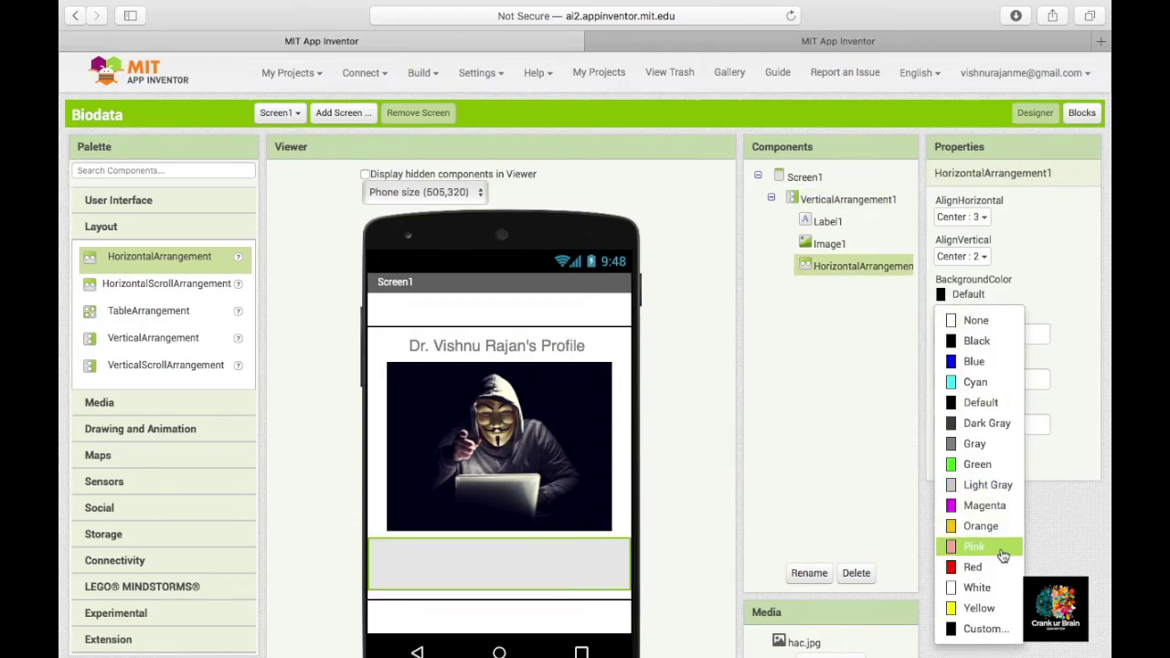
pyautogui.click(988, 588)
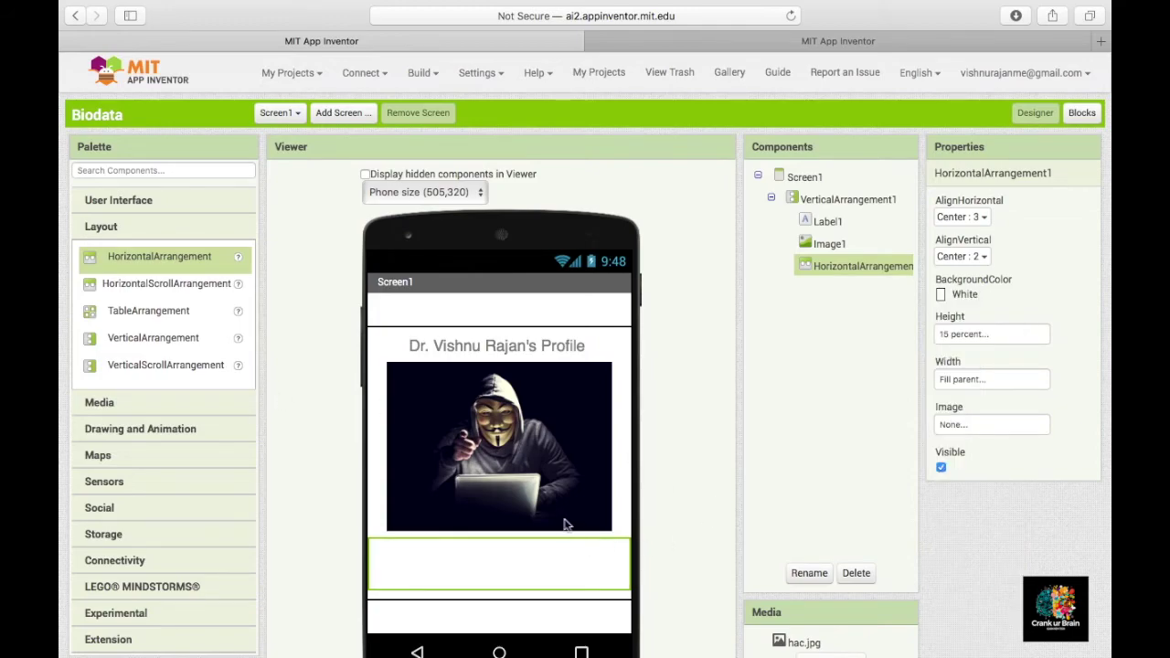
# Step: Place three Button components side by side inside HorizontalArrangement1
pyautogui.click(179, 205)
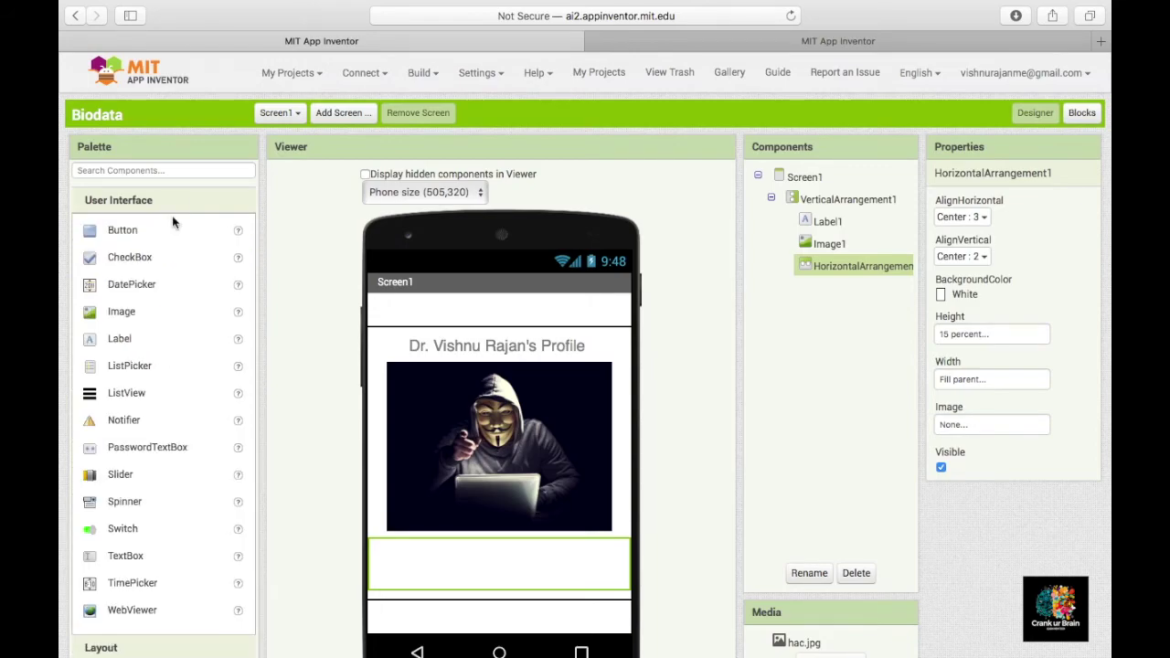
pyautogui.moveTo(162, 240); pyautogui.dragTo(448, 555)
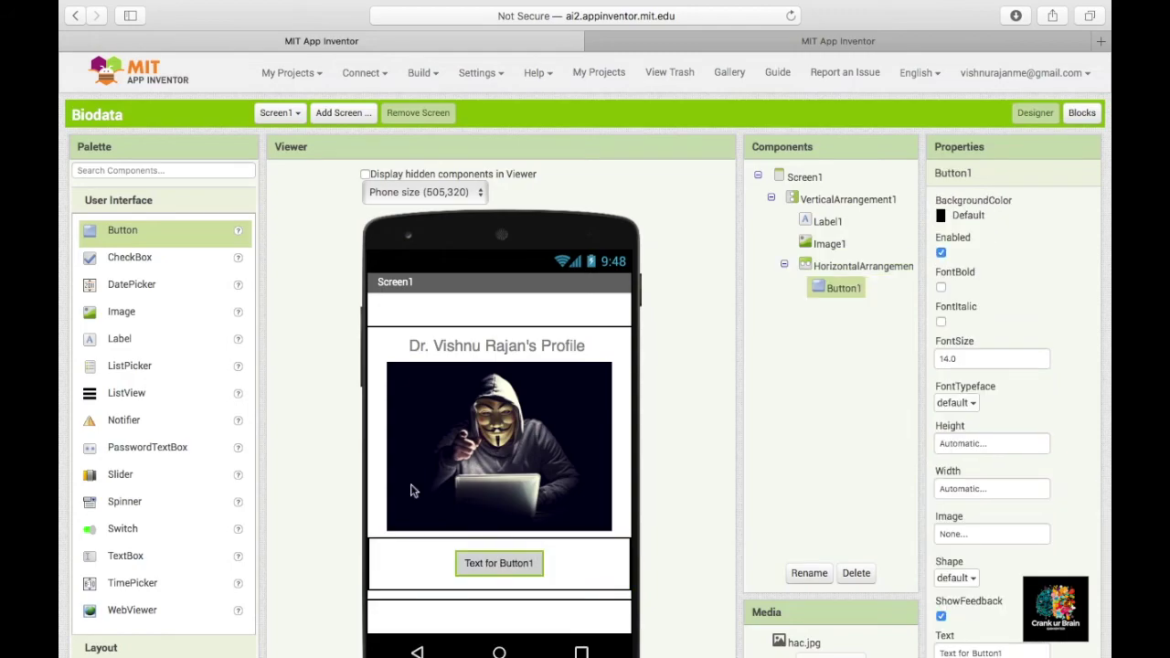
pyautogui.moveTo(192, 240); pyautogui.dragTo(562, 577)
pyautogui.moveTo(231, 240); pyautogui.dragTo(600, 564)
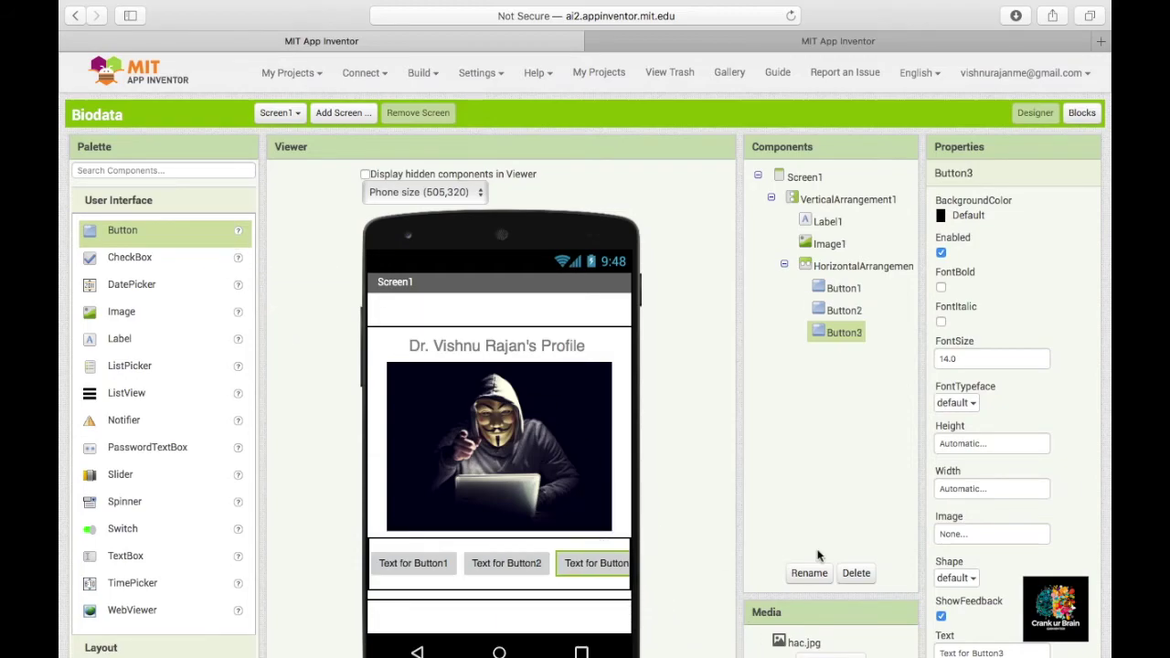
# Step: Check the button captions in the stthomas project and set Button1's text in Biodata to Call
pyautogui.click(435, 567)
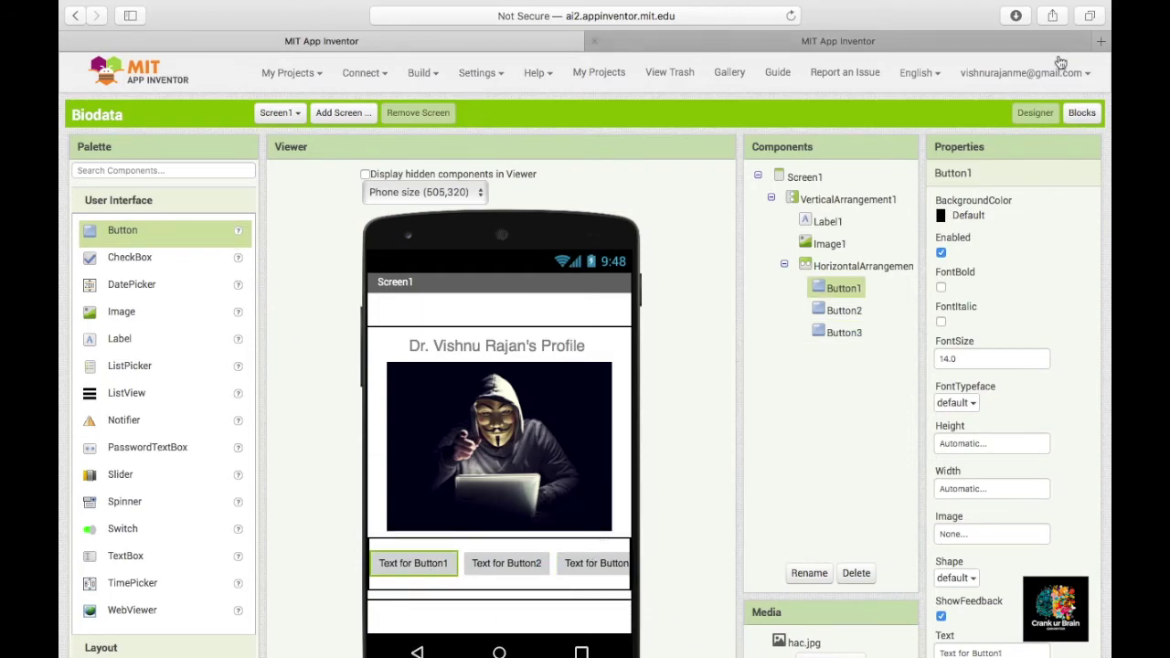
pyautogui.click(914, 41)
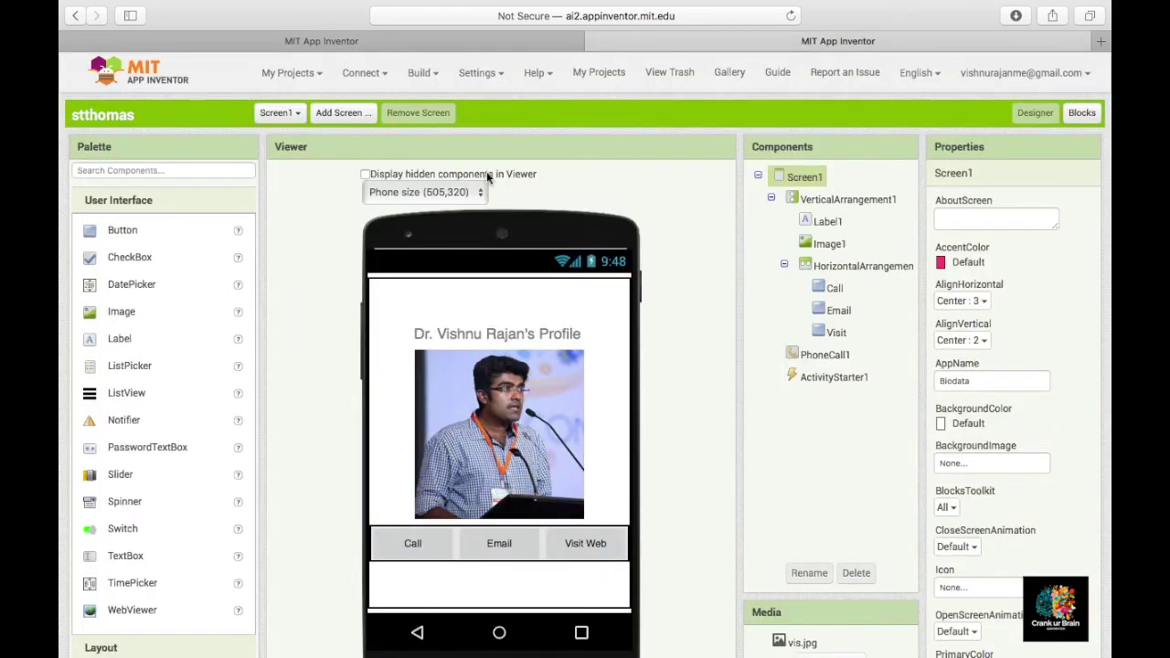
pyautogui.click(474, 37)
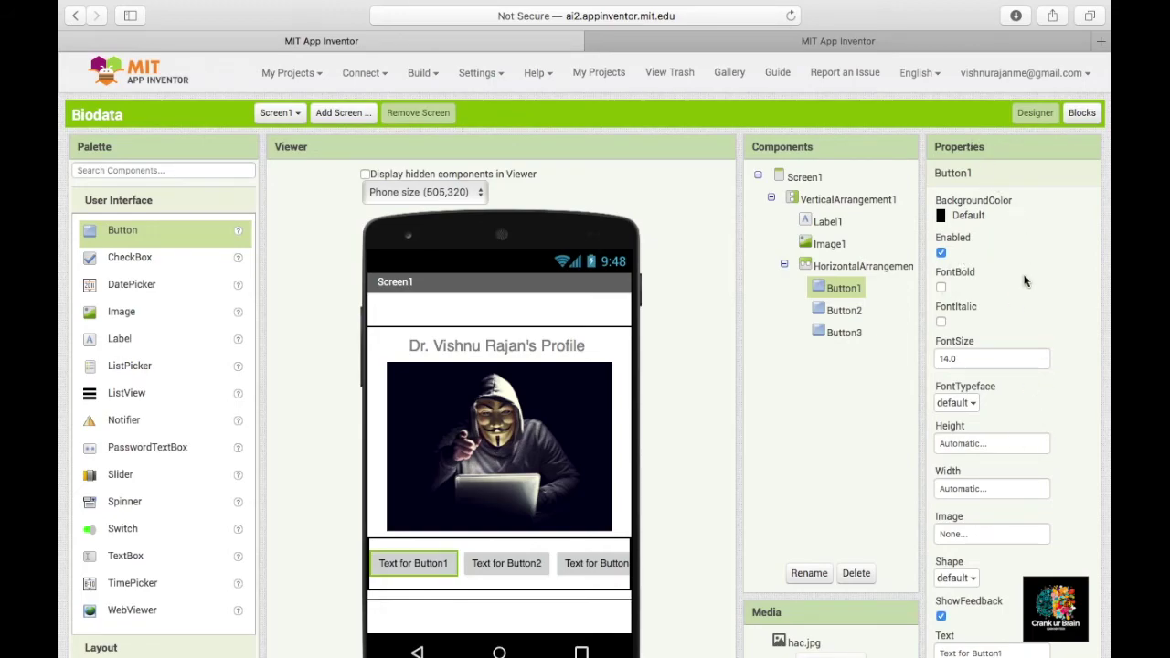
pyautogui.scroll(-3, 1092, 521)
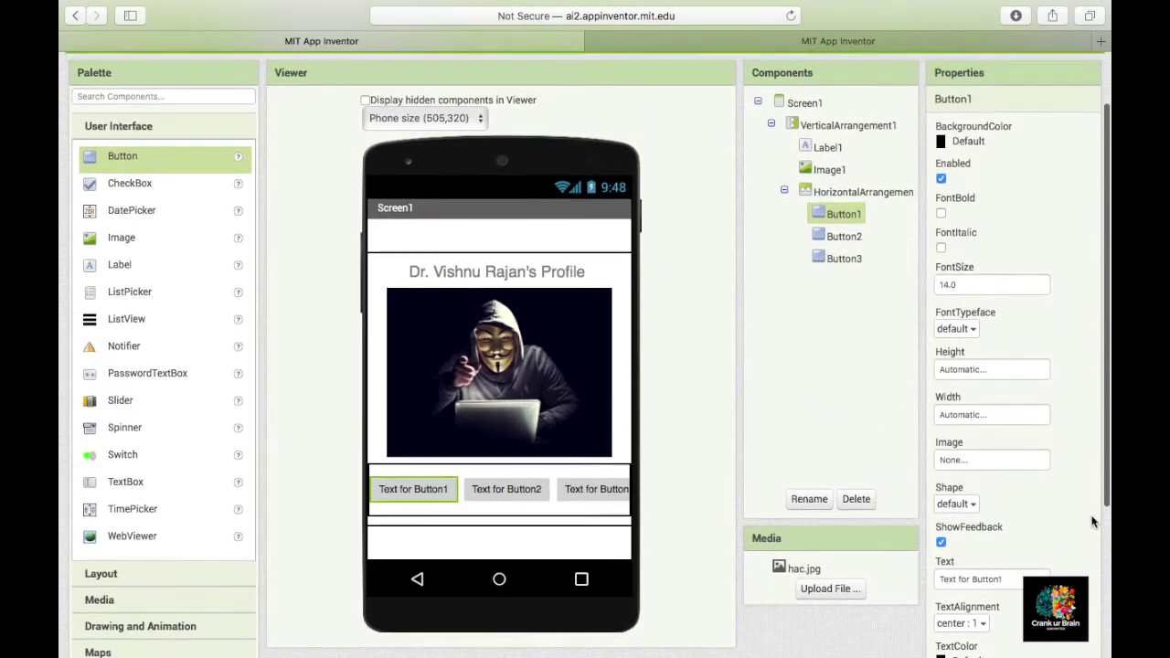
pyautogui.click(1017, 586)
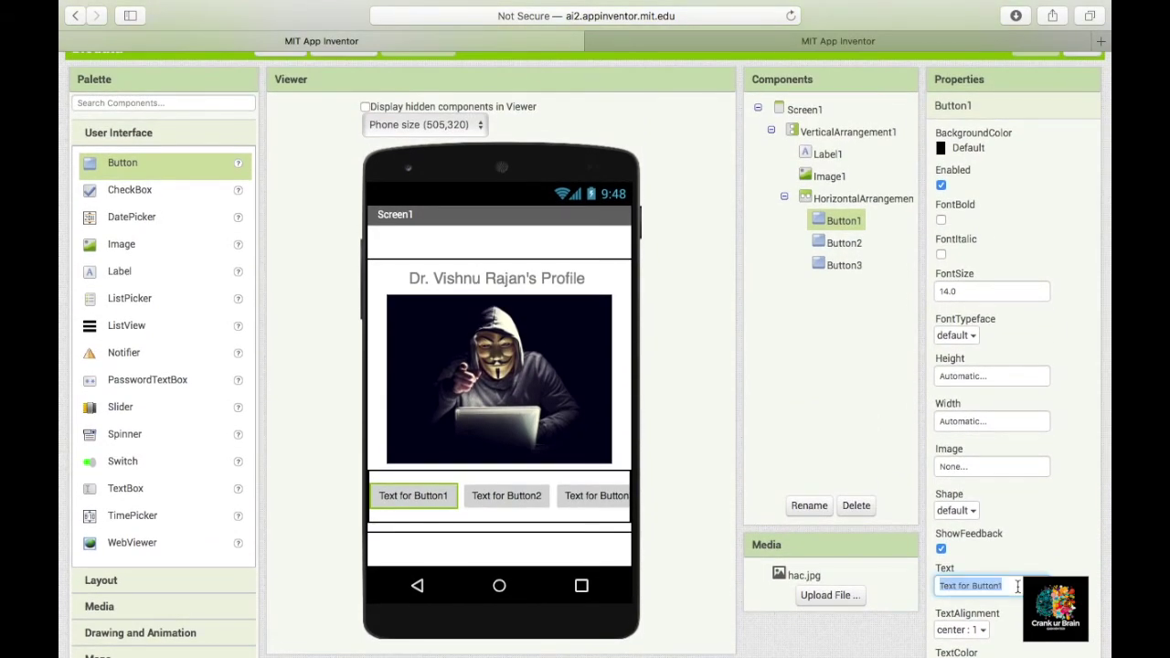
pyautogui.write('Call')
# Step: Set Button2's text to Email and Button3's text to Visit Web
pyautogui.click(507, 496)
pyautogui.click(1007, 586)
pyautogui.write('Email')
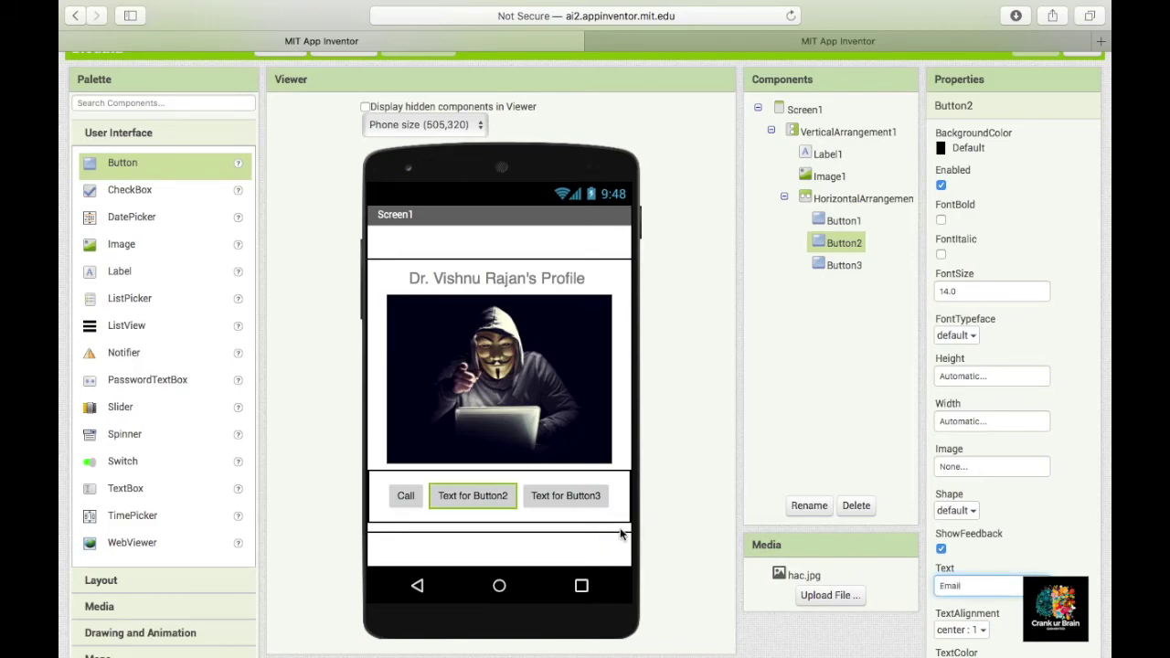
pyautogui.click(585, 495)
pyautogui.tripleClick(1022, 586)
pyautogui.write('v')
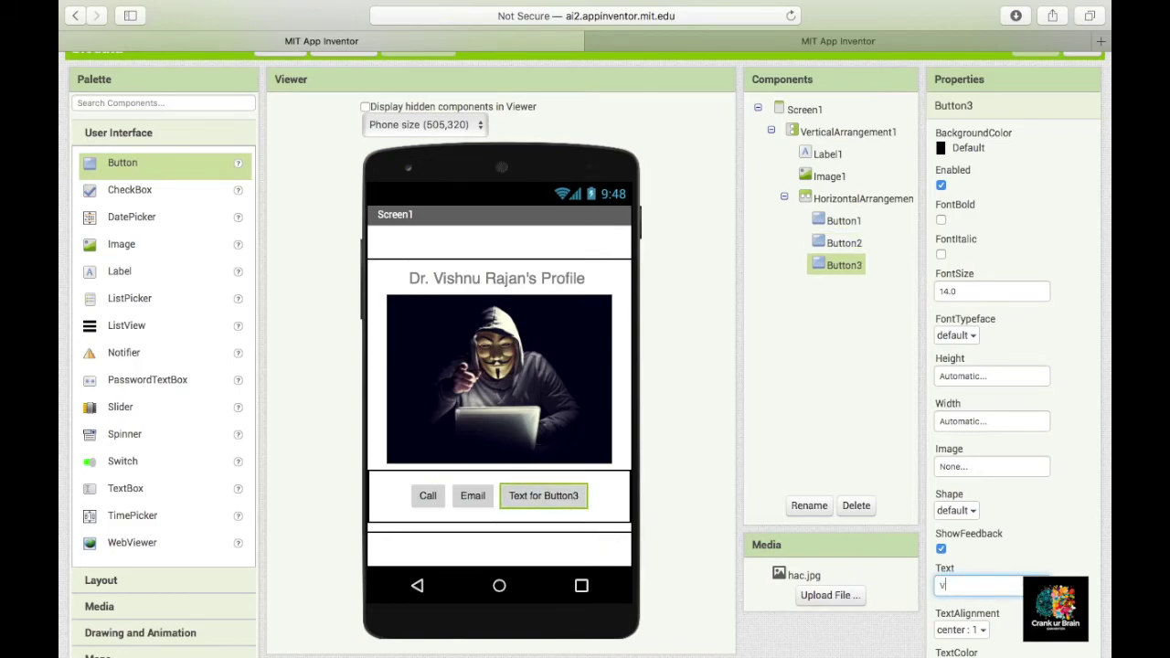
pyautogui.write('isit Web')
pyautogui.press('Return')
# Step: Set the Call button's height to 10 percent and its width to 30 percent
pyautogui.click(441, 501)
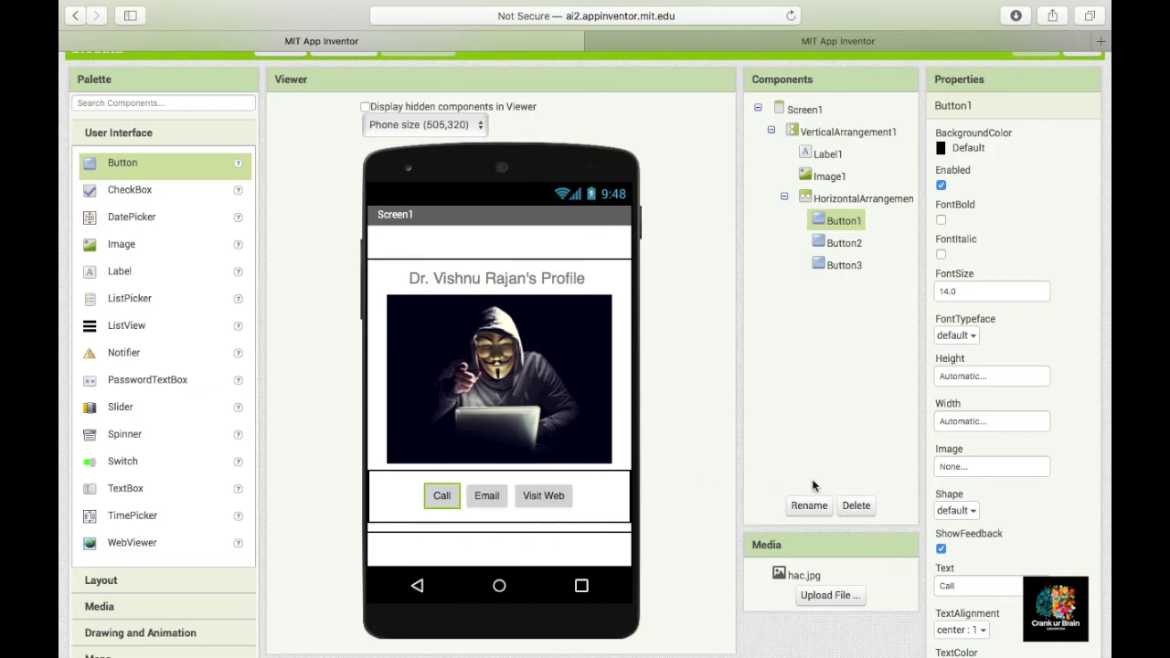
pyautogui.click(996, 375)
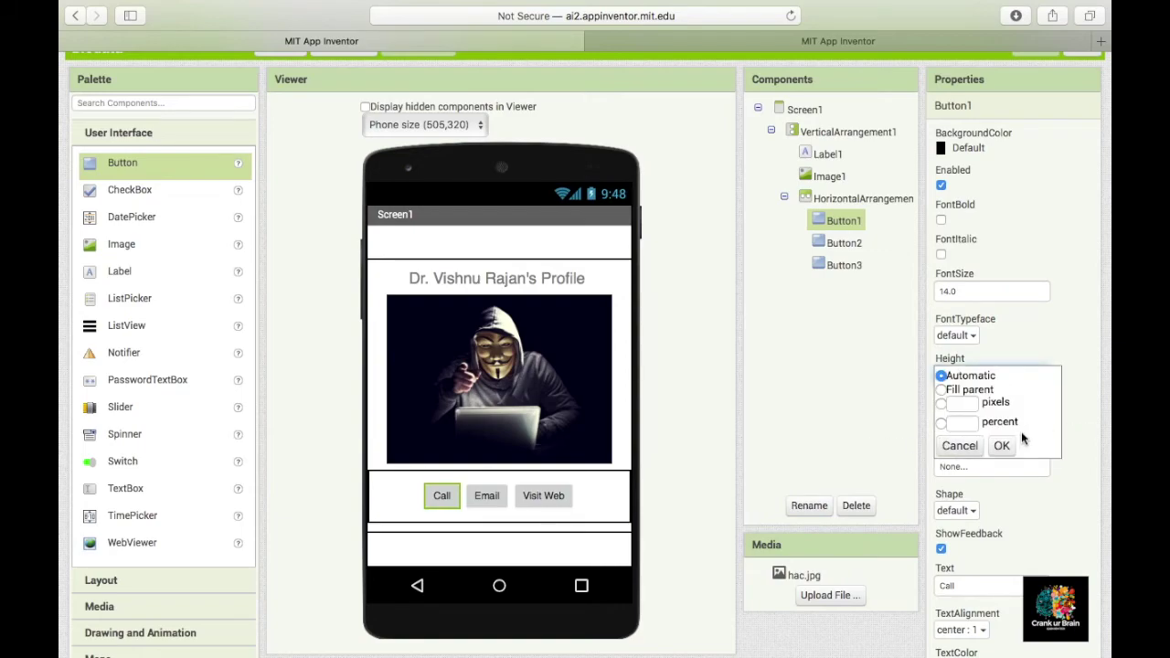
pyautogui.click(973, 426)
pyautogui.write('10')
pyautogui.click(1001, 445)
pyautogui.click(994, 426)
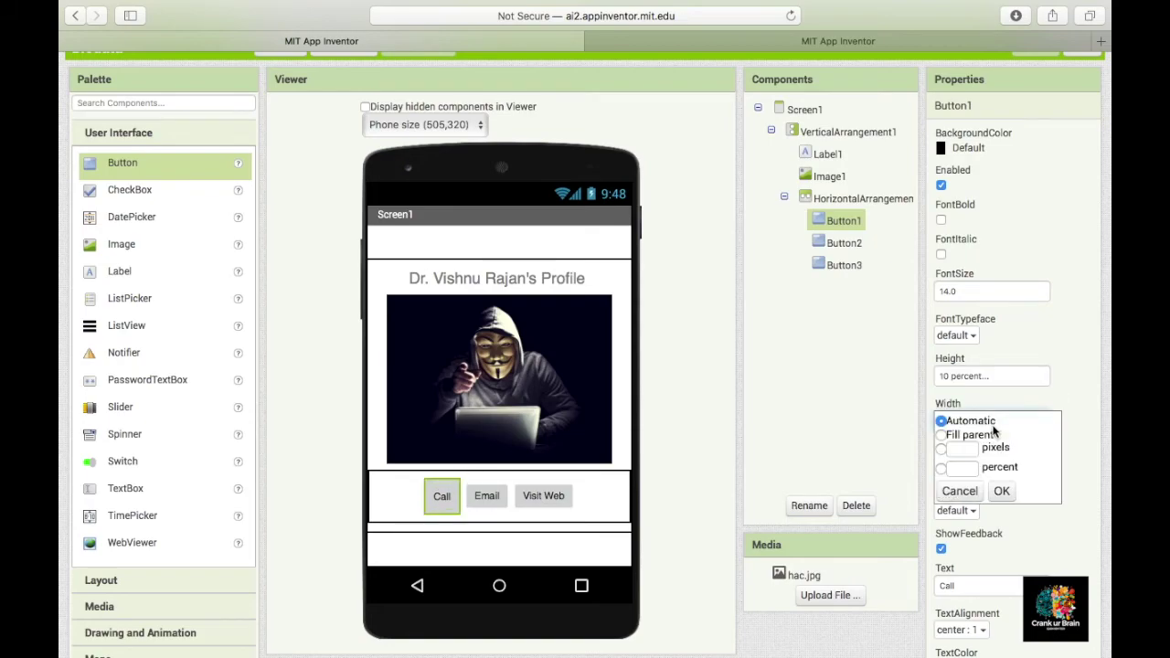
pyautogui.click(961, 467)
pyautogui.write('30')
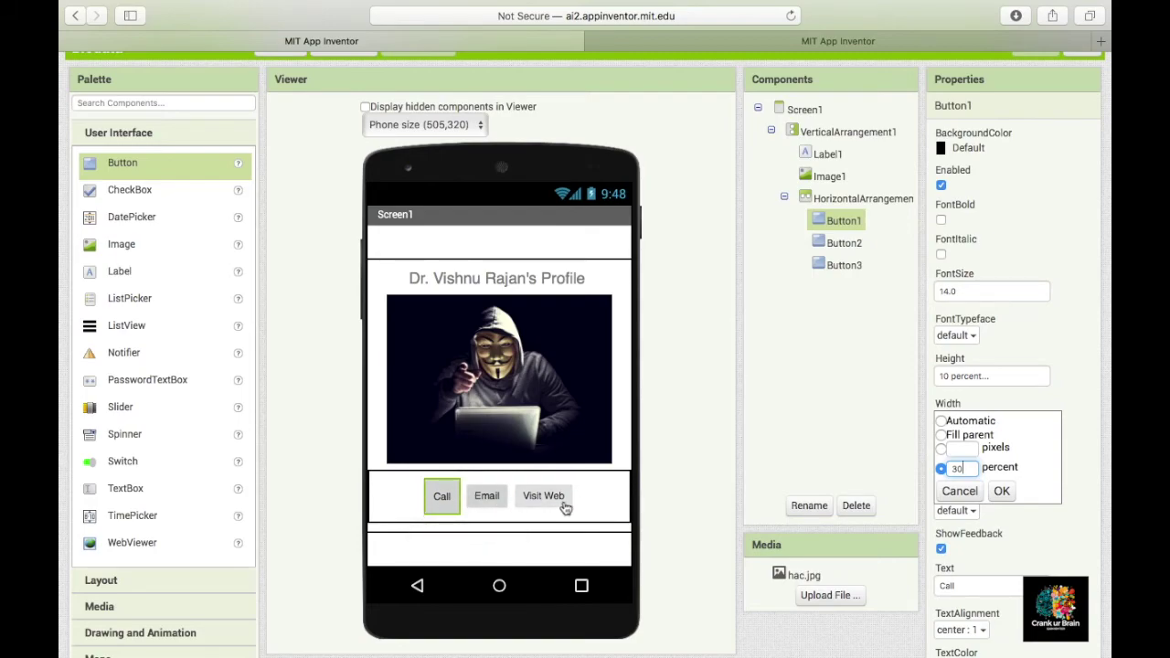
pyautogui.click(1002, 491)
# Step: Set the Email button's width to 30 percent and its height to 10 percent
pyautogui.click(498, 498)
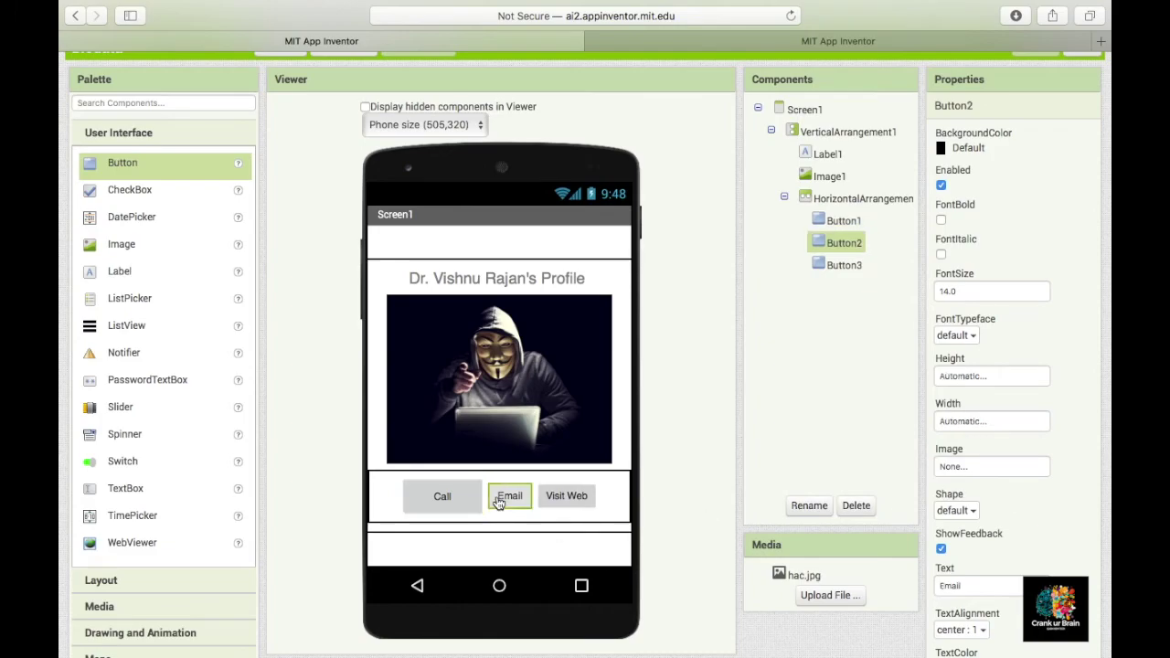
pyautogui.click(991, 422)
pyautogui.click(969, 469)
pyautogui.write('30')
pyautogui.click(1002, 490)
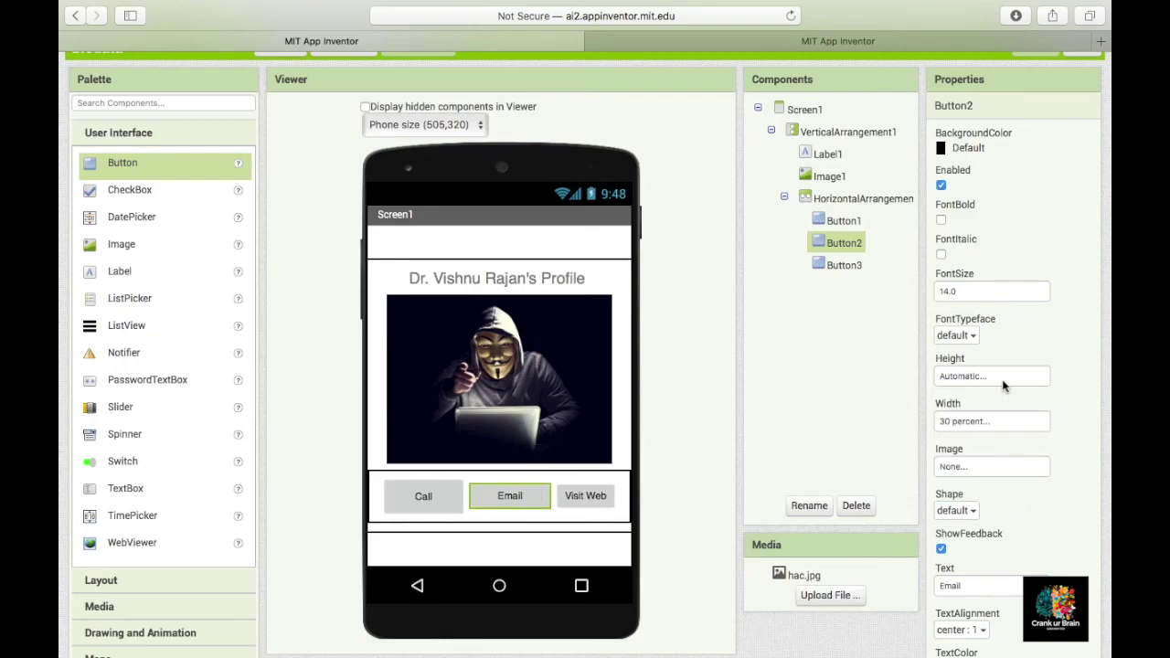
pyautogui.click(1002, 380)
pyautogui.click(957, 423)
pyautogui.write('10')
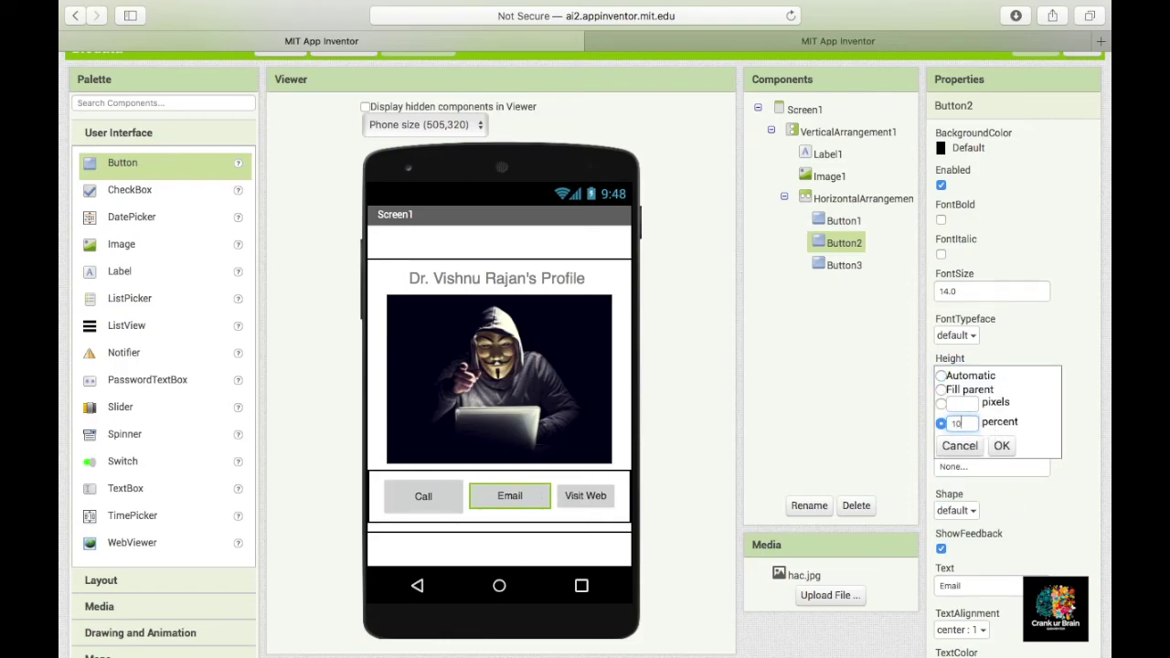
pyautogui.click(1001, 445)
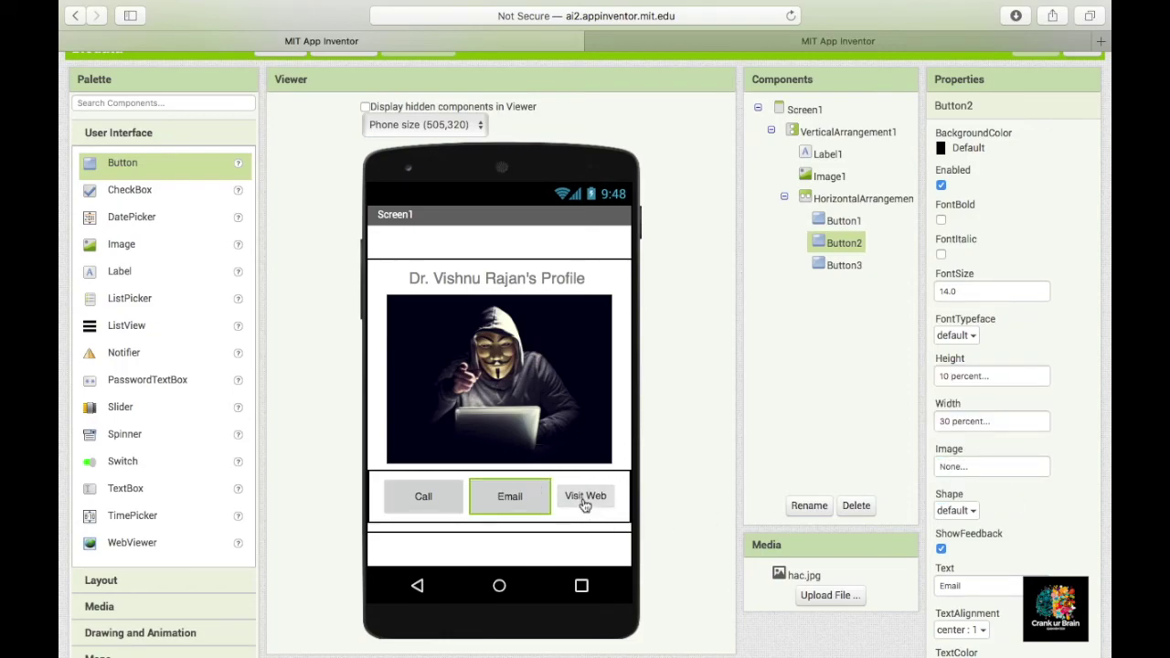
# Step: Set the Visit Web button's height to 10 percent and its width to 30 percent
pyautogui.click(585, 501)
pyautogui.click(986, 386)
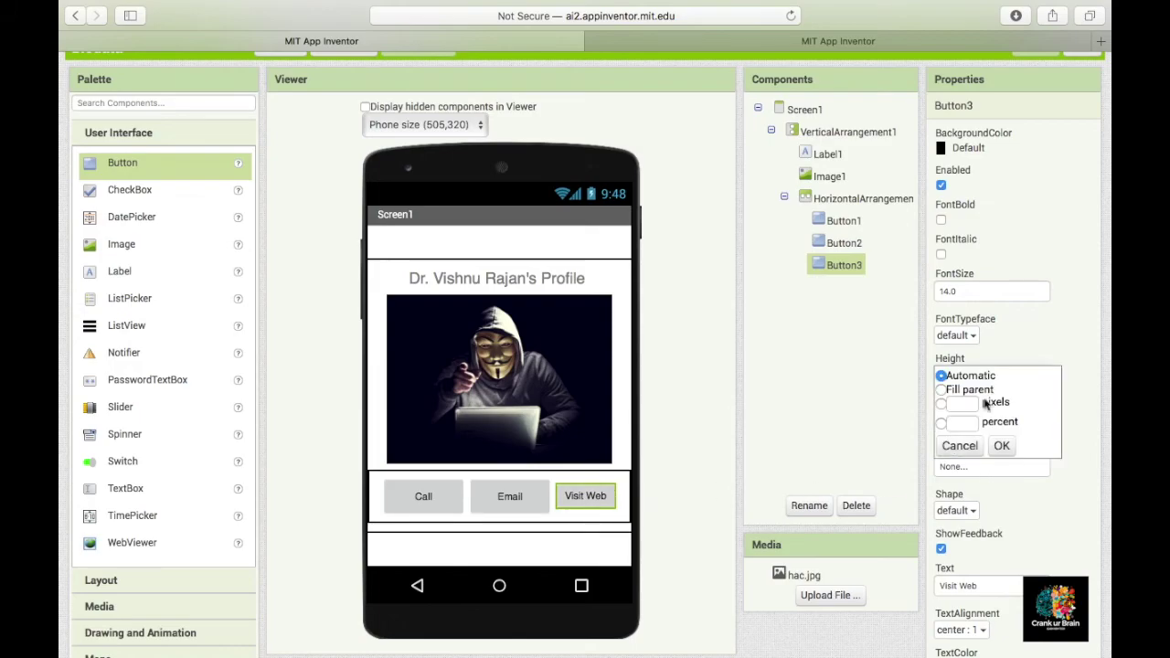
pyautogui.click(972, 425)
pyautogui.write('10')
pyautogui.click(1002, 445)
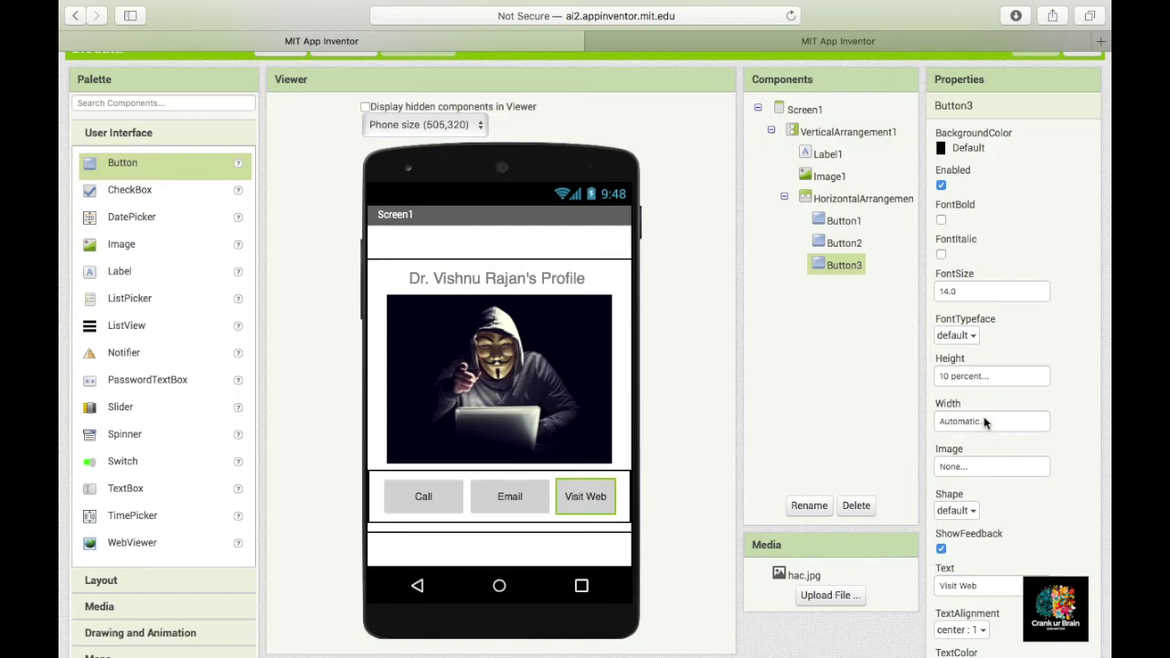
pyautogui.click(986, 421)
pyautogui.click(961, 468)
pyautogui.write('30')
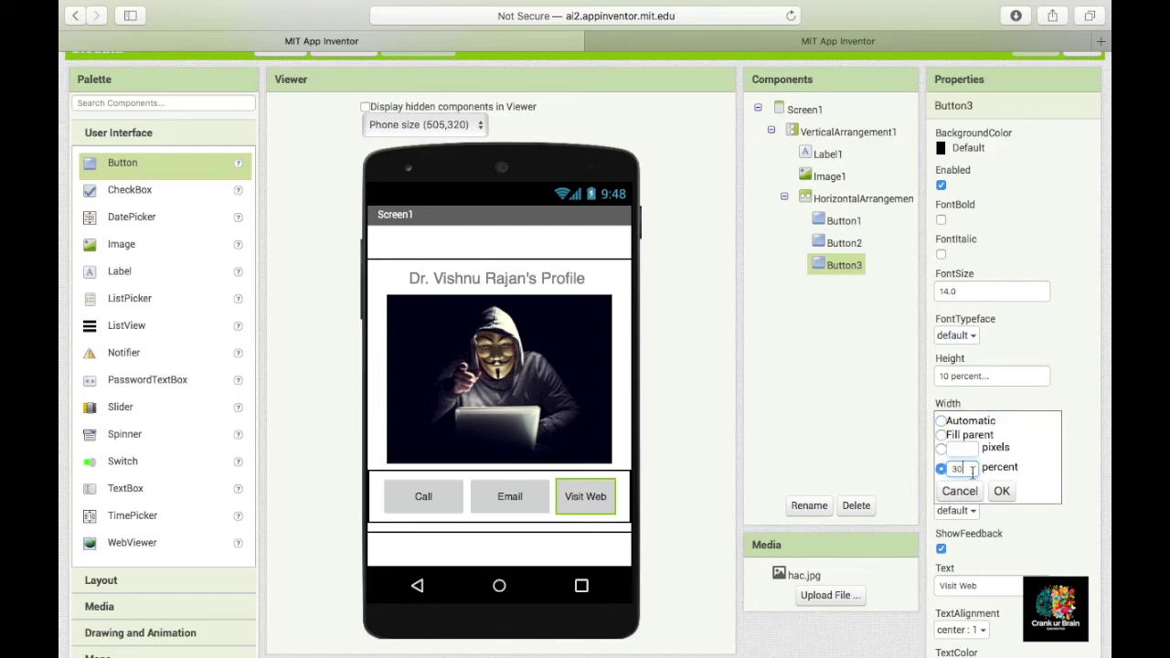
pyautogui.click(1001, 491)
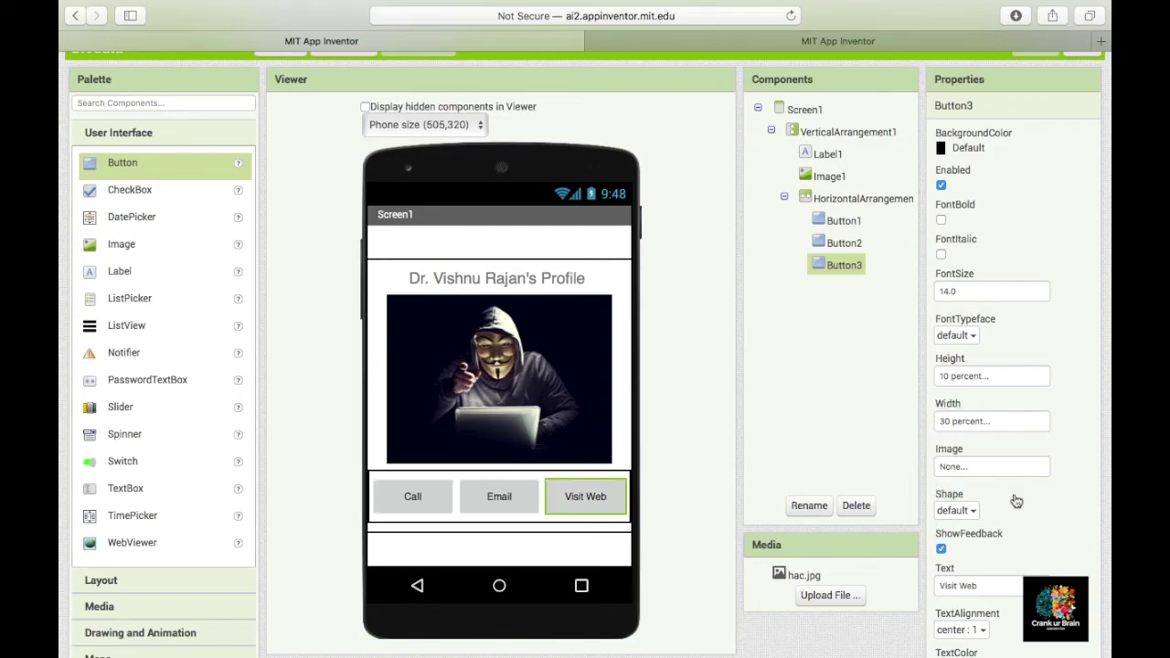
# Step: Compare the Biodata screen layout with the stthomas reference project, and return to the Biodata project
pyautogui.click(672, 499)
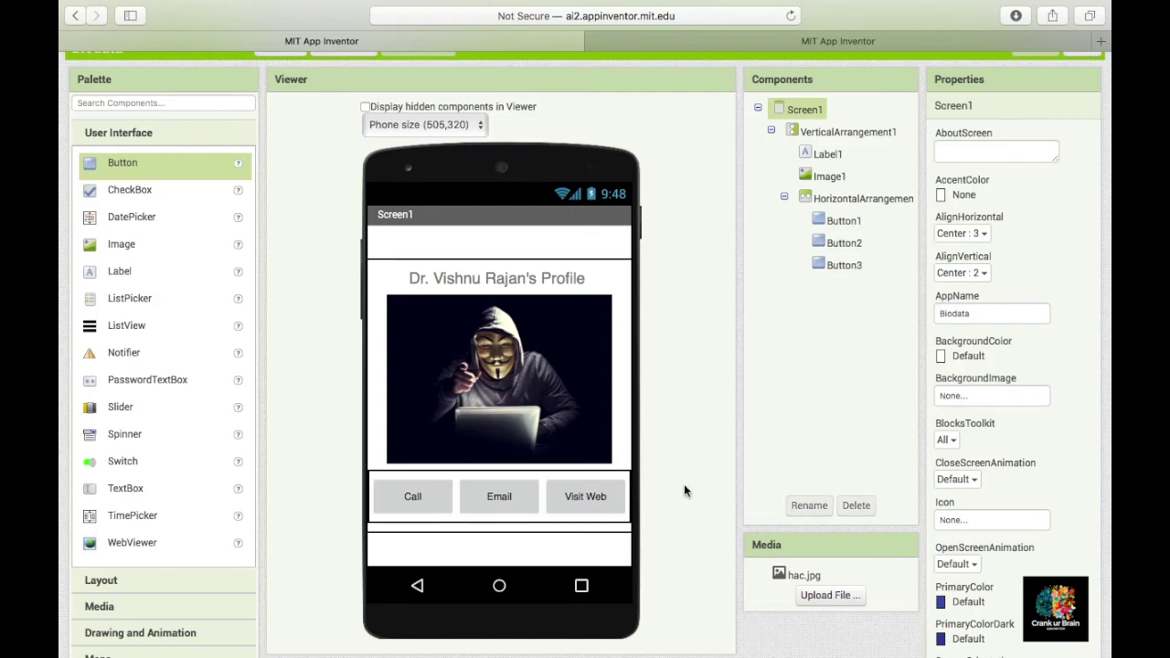
pyautogui.click(822, 42)
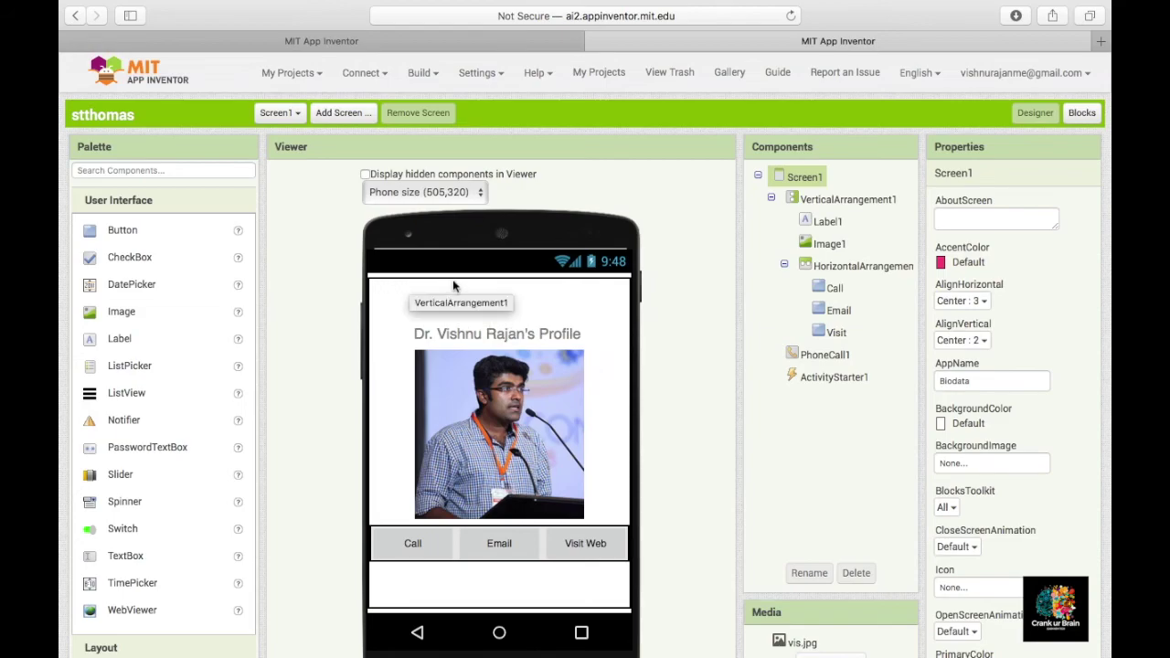
pyautogui.click(455, 38)
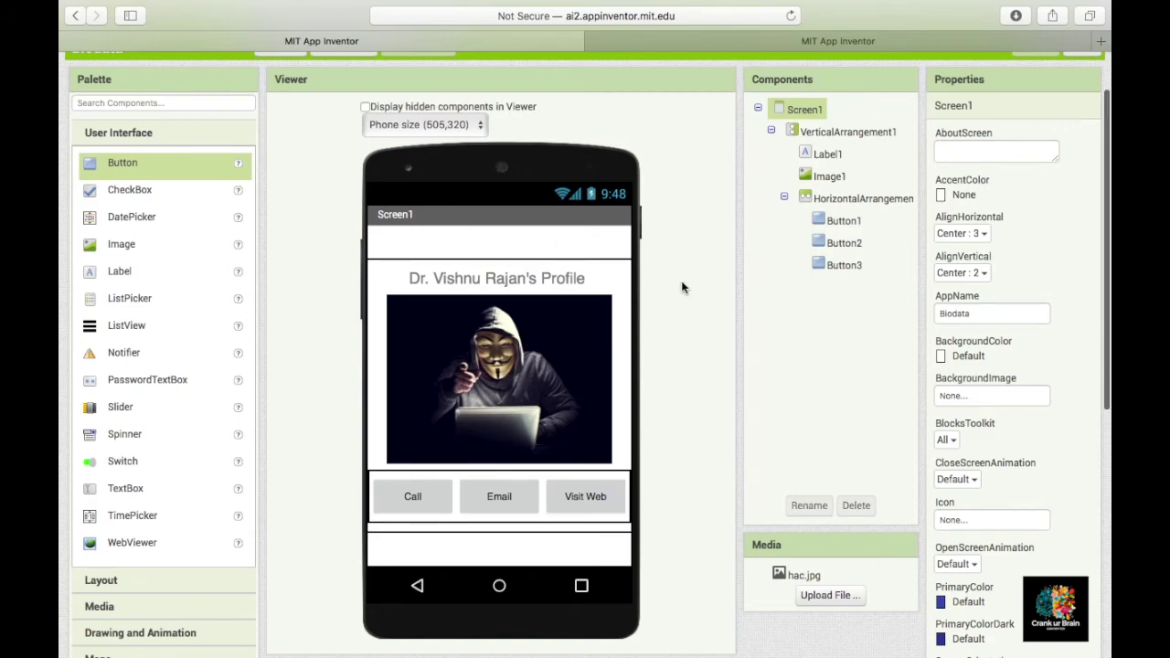
# Step: Set Screen1's title to "Welcome to my biodata" and check it in the phone preview
pyautogui.scroll(2, 681, 287)
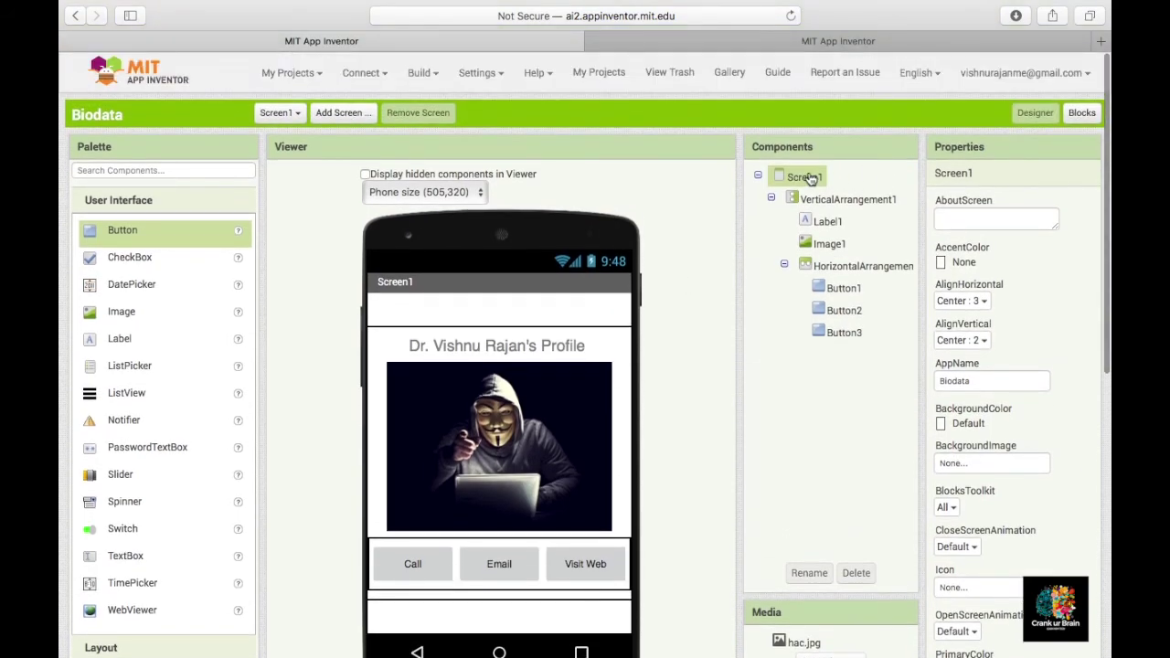
pyautogui.scroll(-10, 1038, 484)
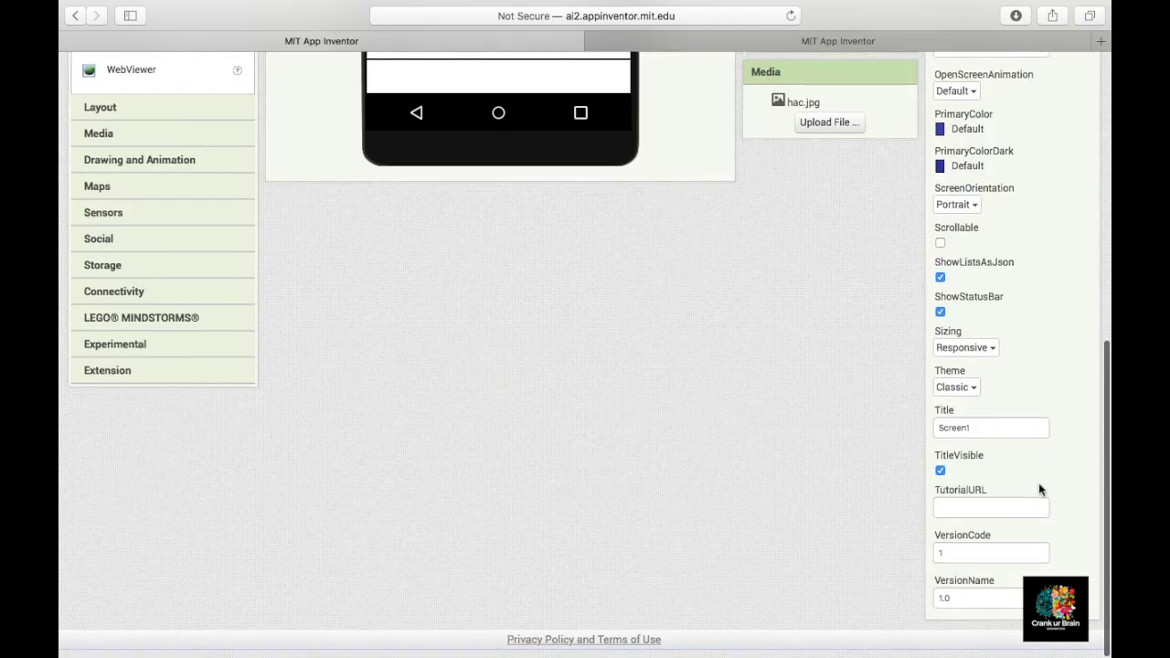
pyautogui.click(941, 479)
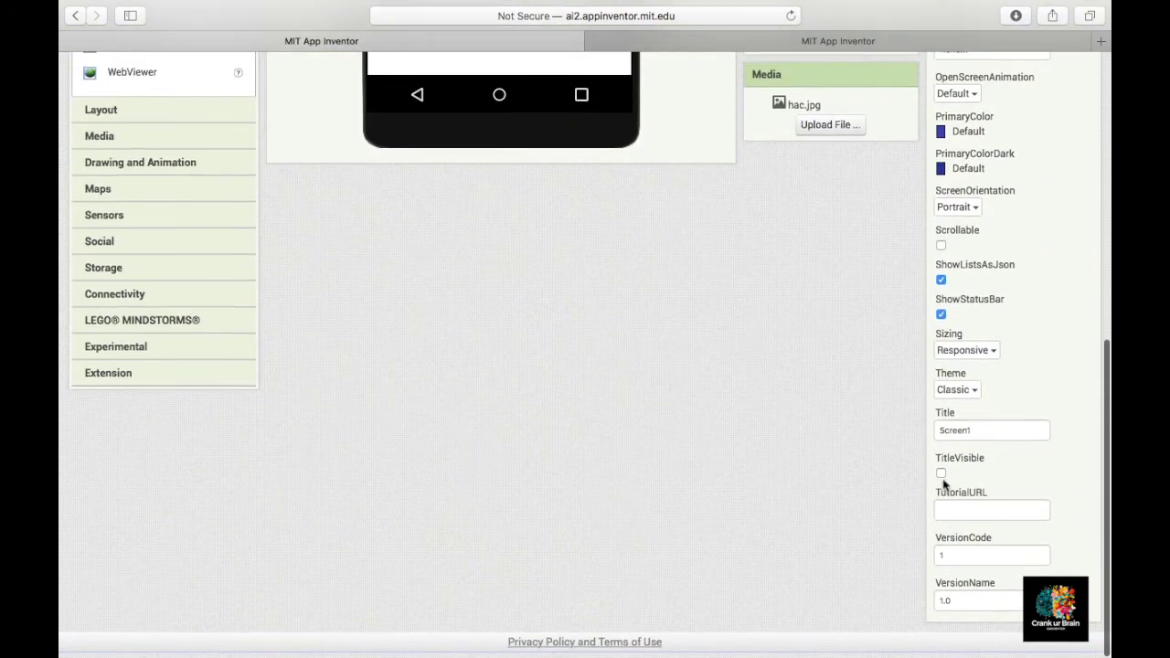
pyautogui.click(942, 479)
pyautogui.click(1001, 439)
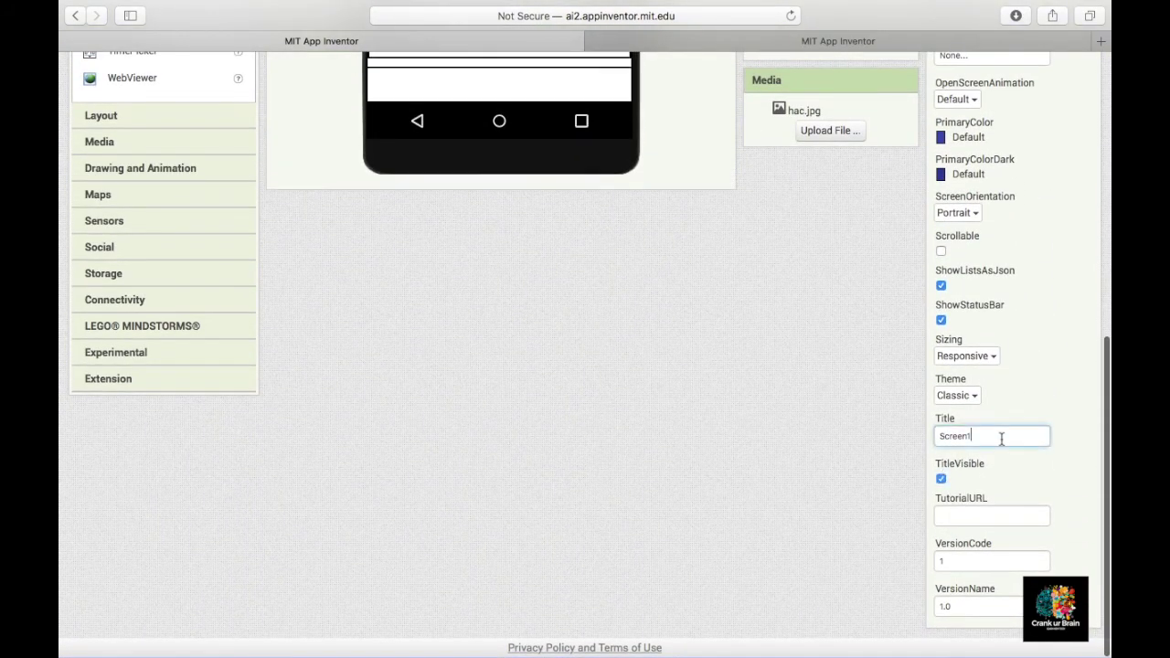
pyautogui.doubleClick(1001, 438)
pyautogui.write('Welcome to my biodata')
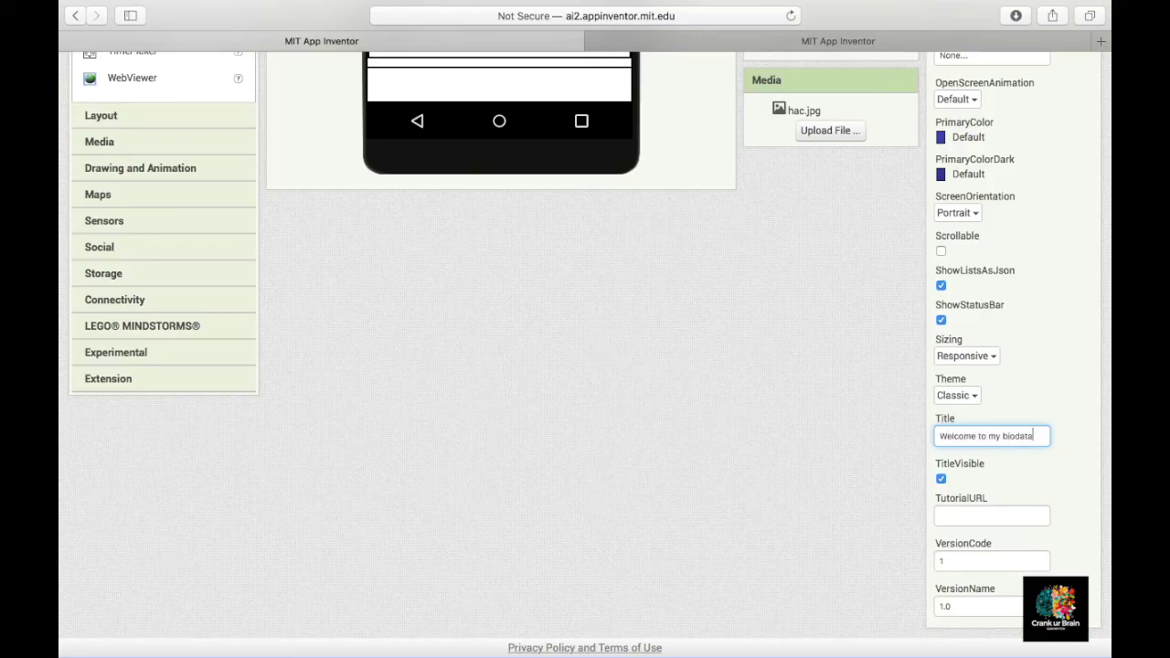
pyautogui.scroll(6, 796, 408)
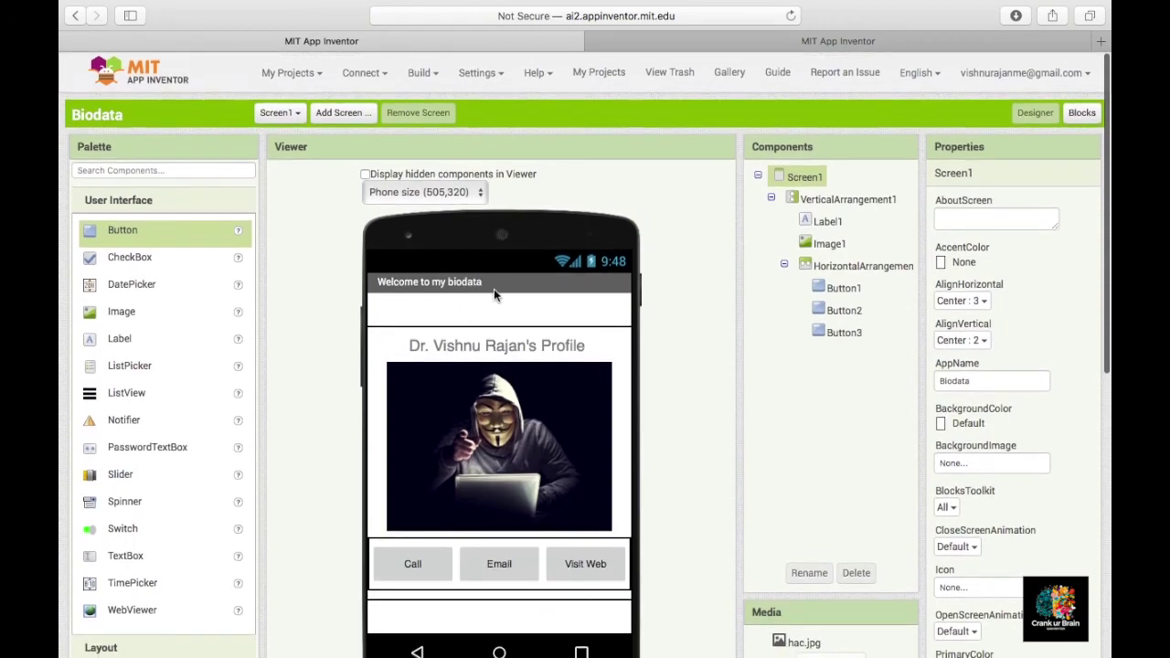
# Step: Turn off the TitleVisible property of Screen1 so that its title bar is hidden
pyautogui.scroll(-6, 890, 434)
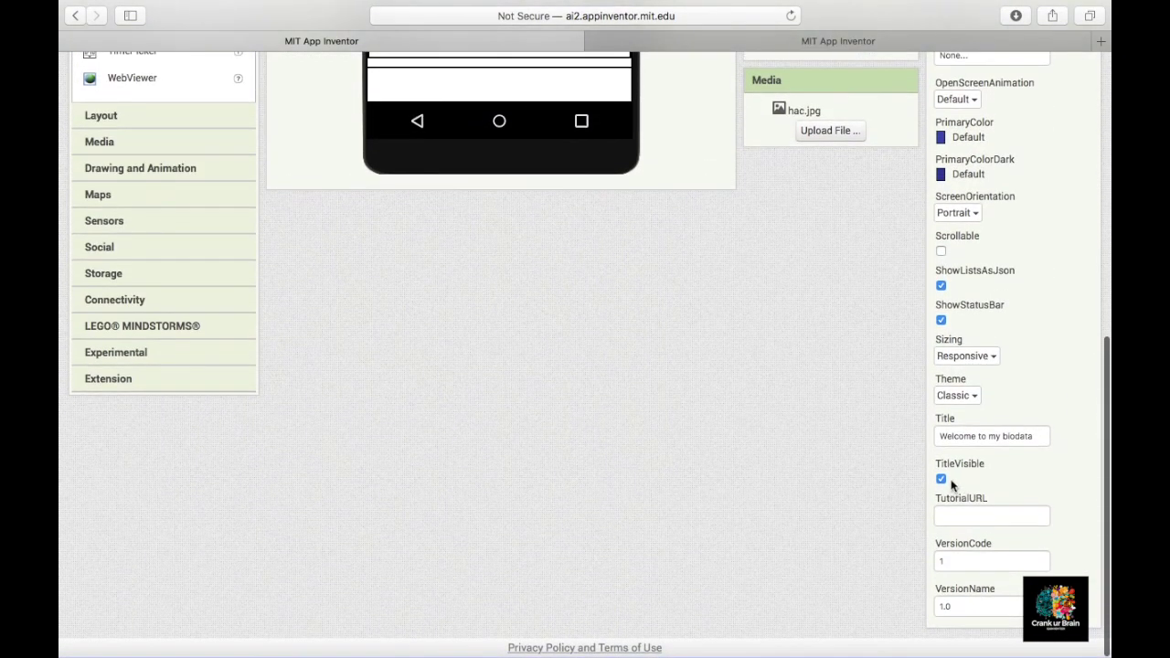
pyautogui.click(941, 479)
pyautogui.scroll(6, 864, 421)
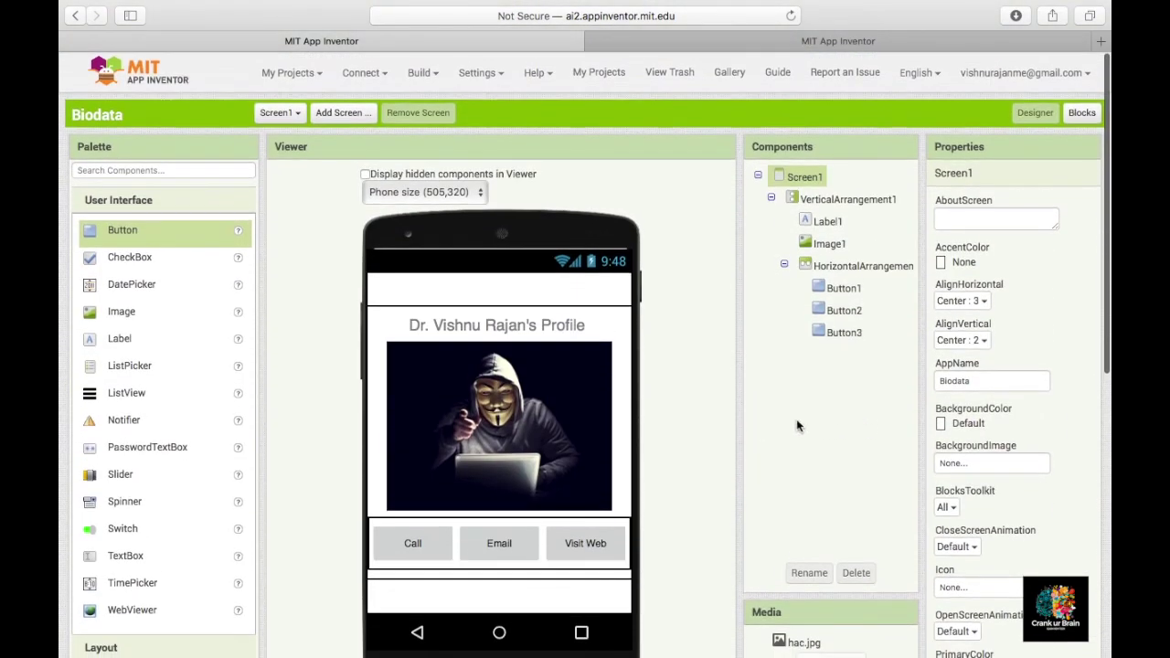